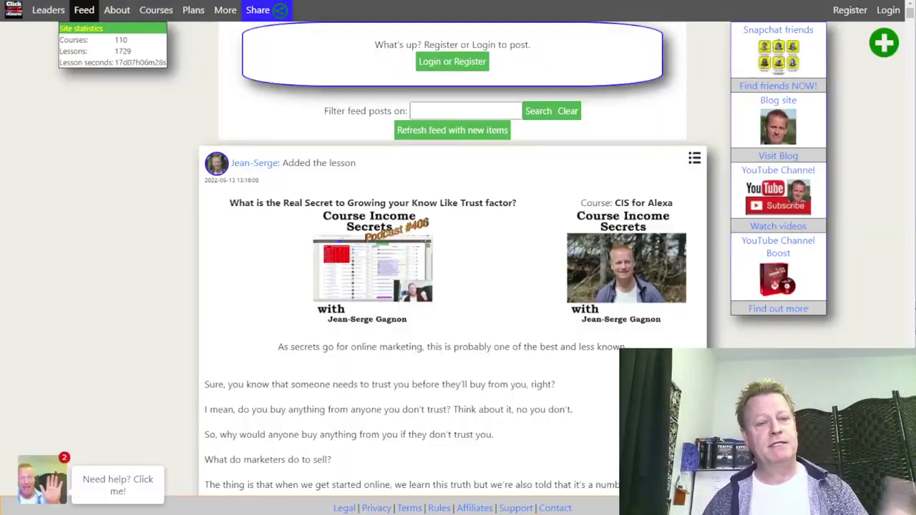
Step: Look through the lesson posts in the public feed, moving back and forth between newer and older entries
scroll(540, 344, "down", 15)
scroll(542, 343, "down", 15)
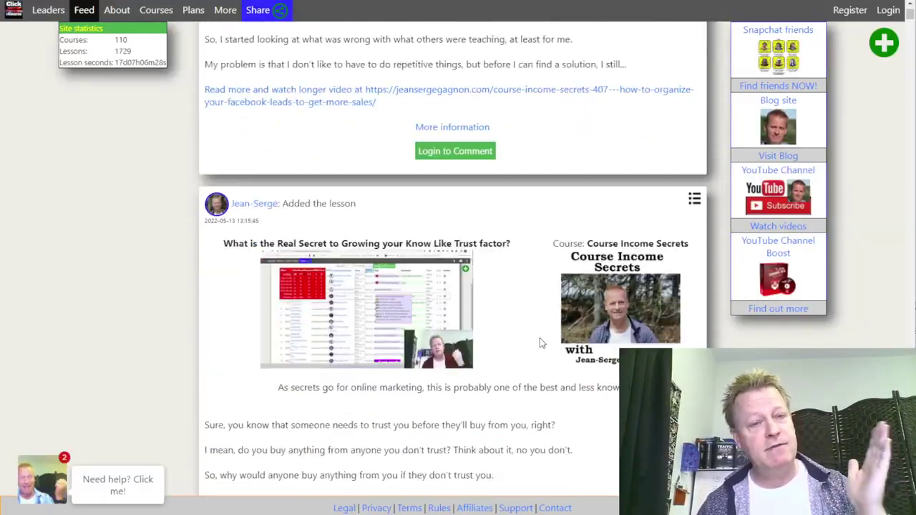
scroll(542, 347, "down", 15)
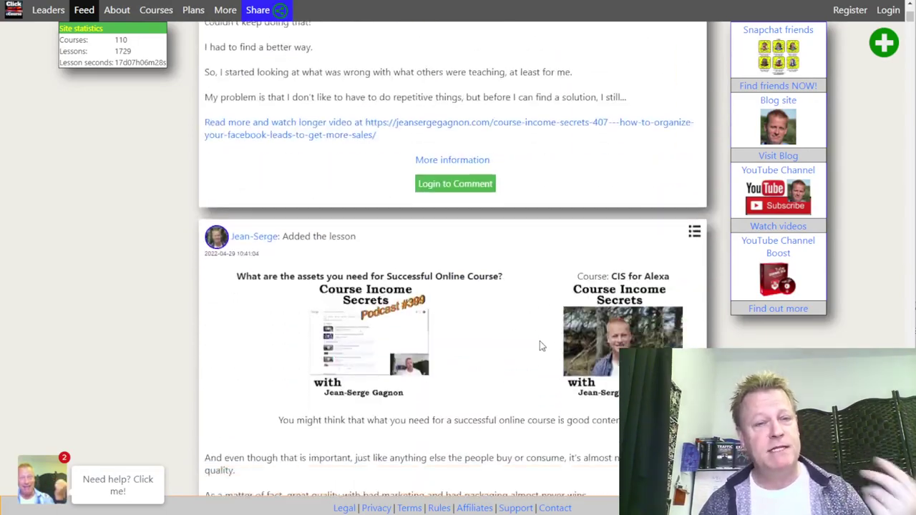
scroll(538, 340, "down", 15)
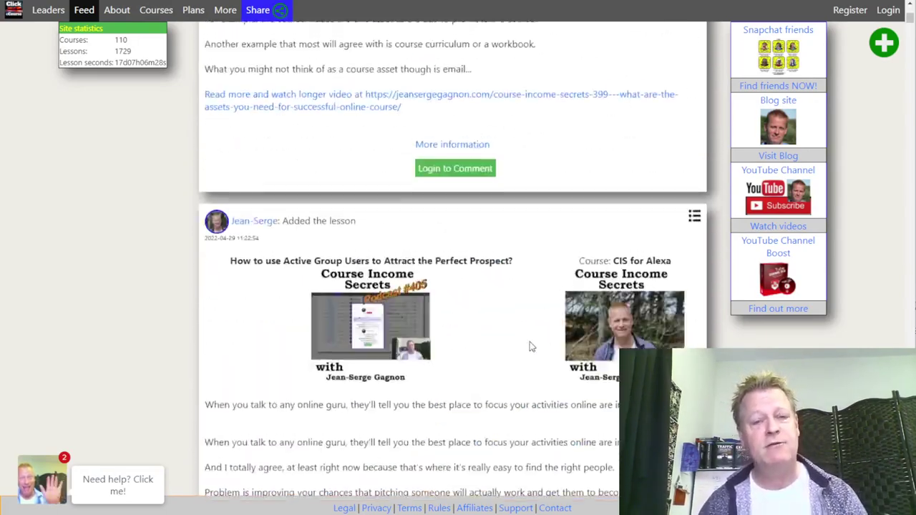
scroll(522, 375, "up", 15)
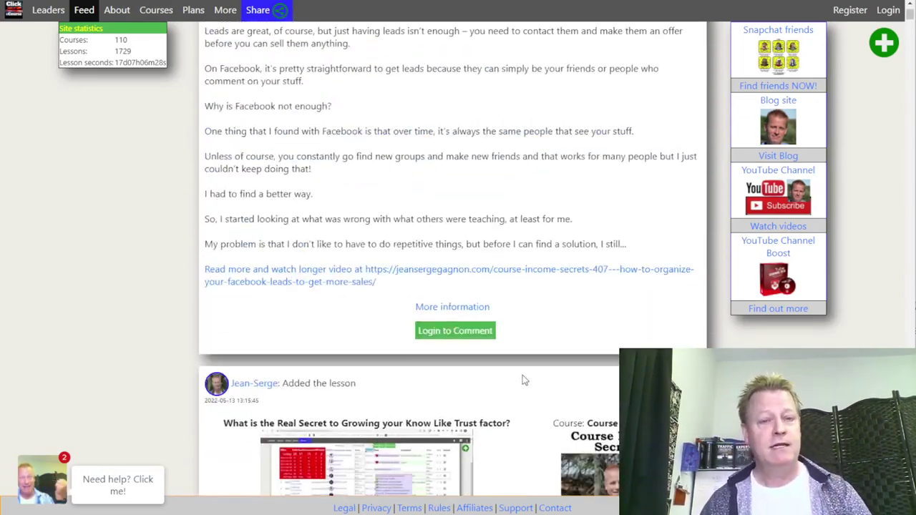
scroll(501, 430, "down", 15)
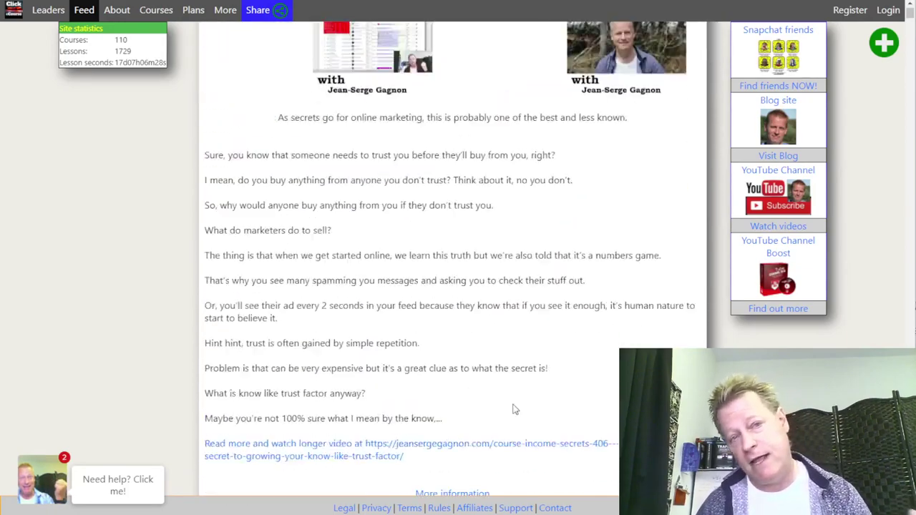
scroll(519, 407, "down", 10)
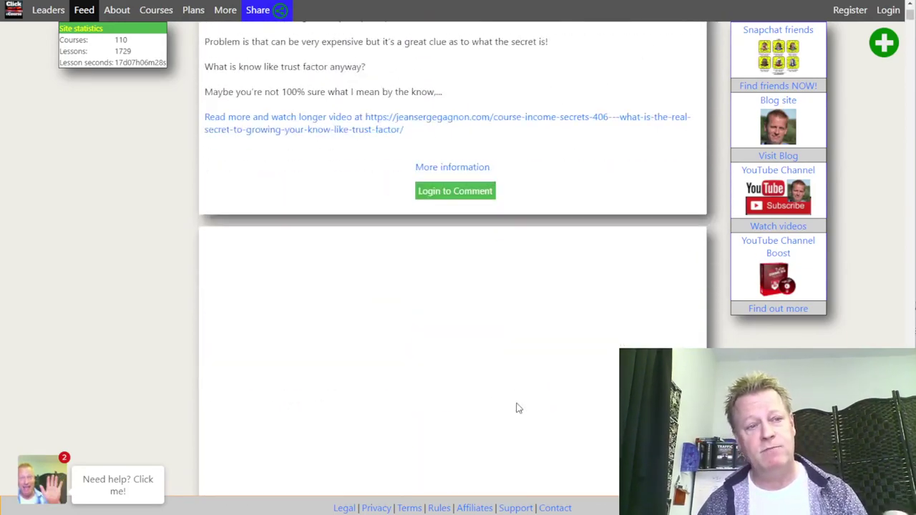
scroll(518, 405, "down", 20)
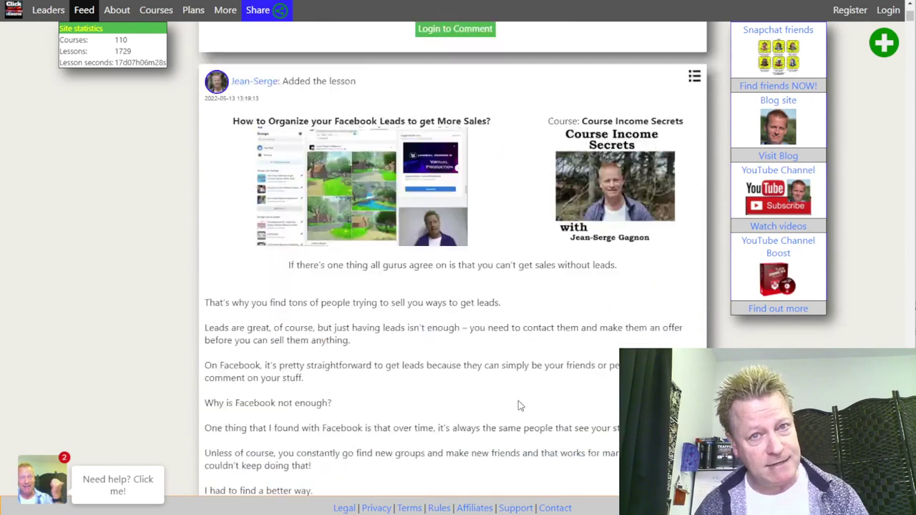
scroll(522, 398, "down", 10)
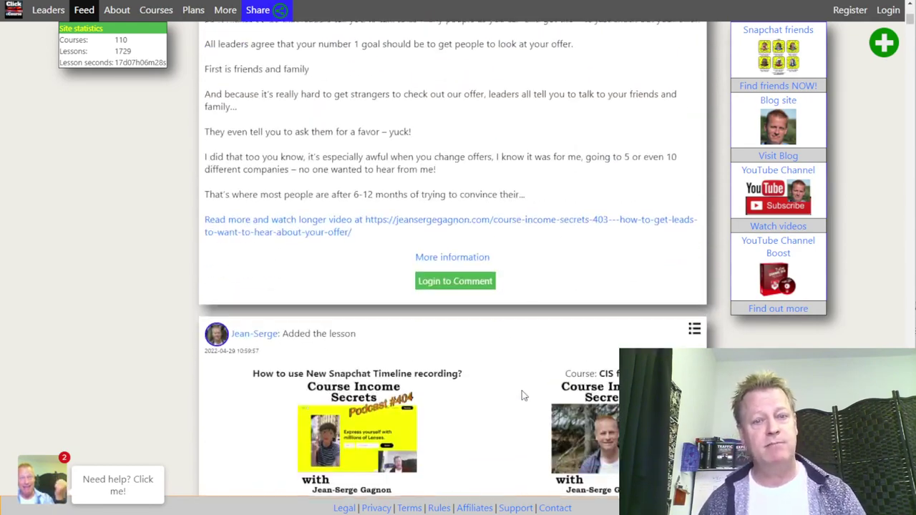
scroll(522, 390, "down", 4)
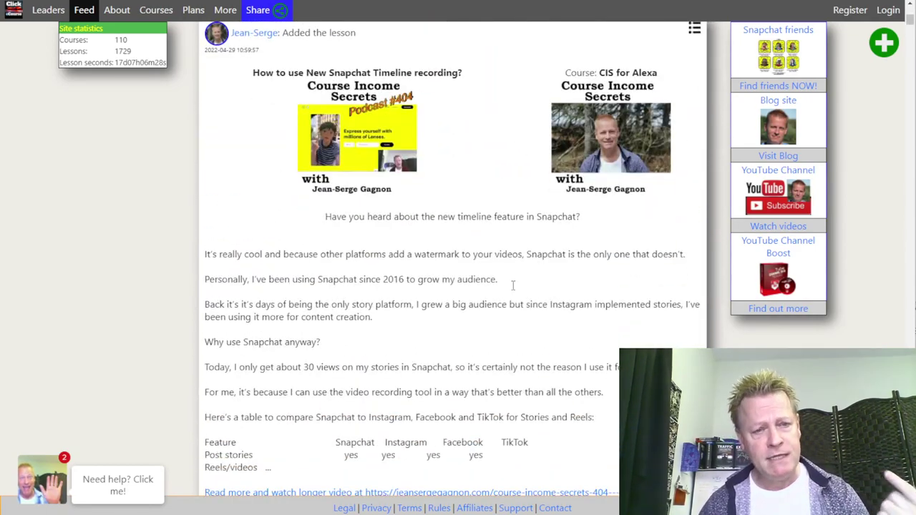
scroll(583, 301, "down", 15)
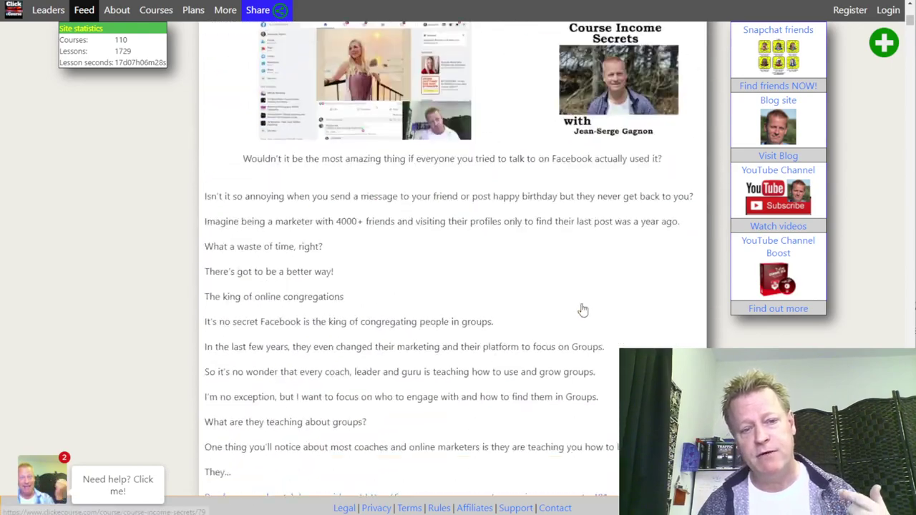
scroll(583, 307, "down", 16)
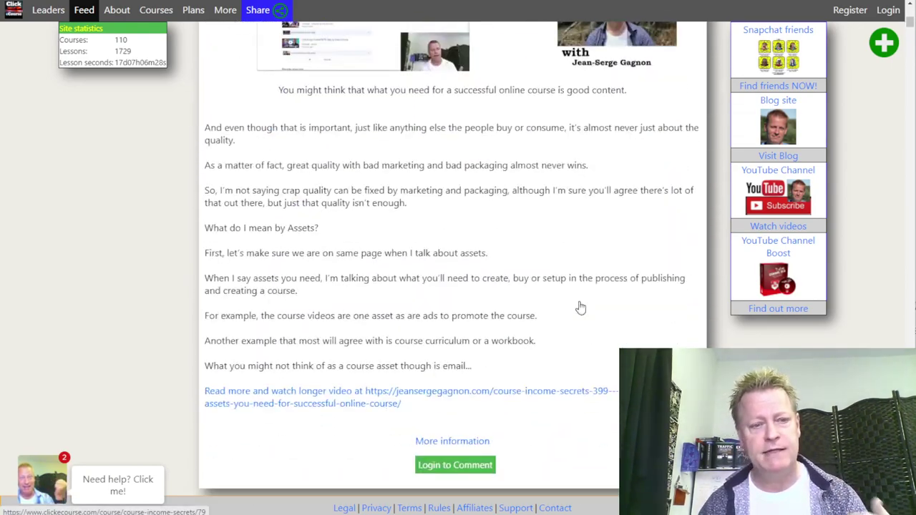
scroll(581, 308, "down", 18)
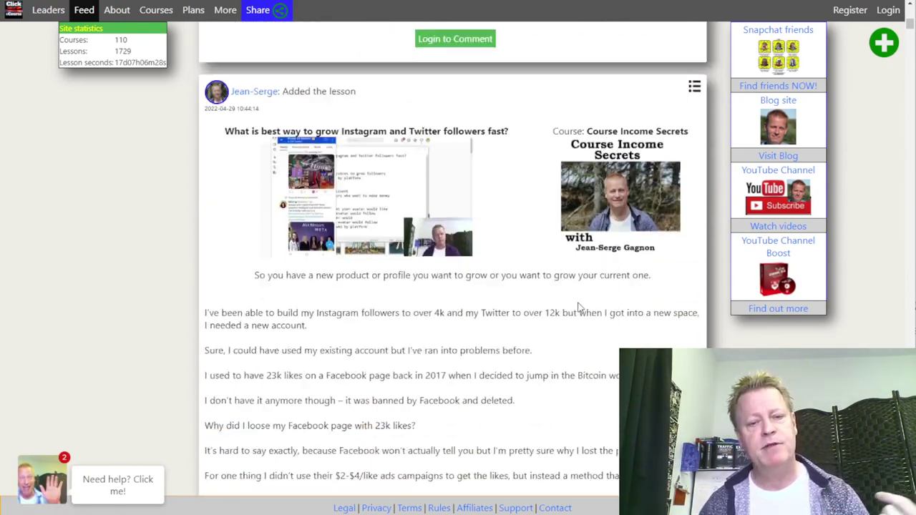
scroll(581, 308, "up", 20)
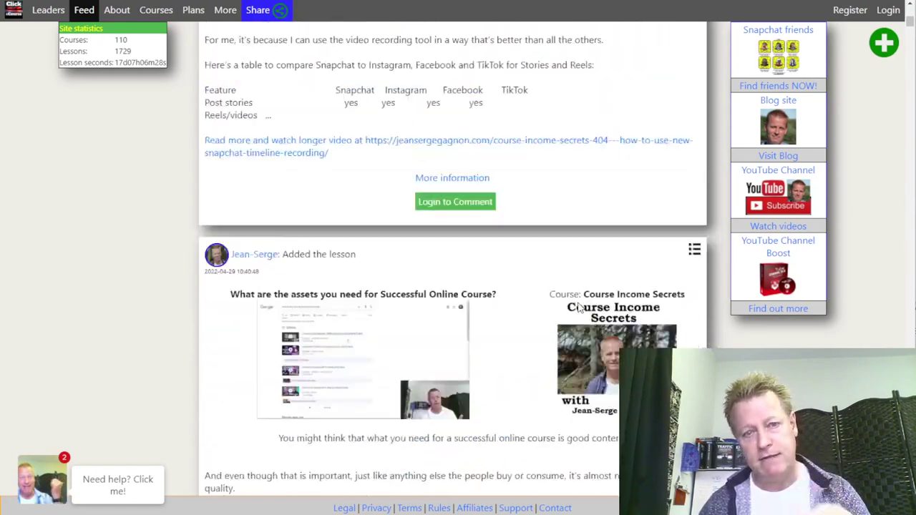
scroll(581, 308, "down", 10)
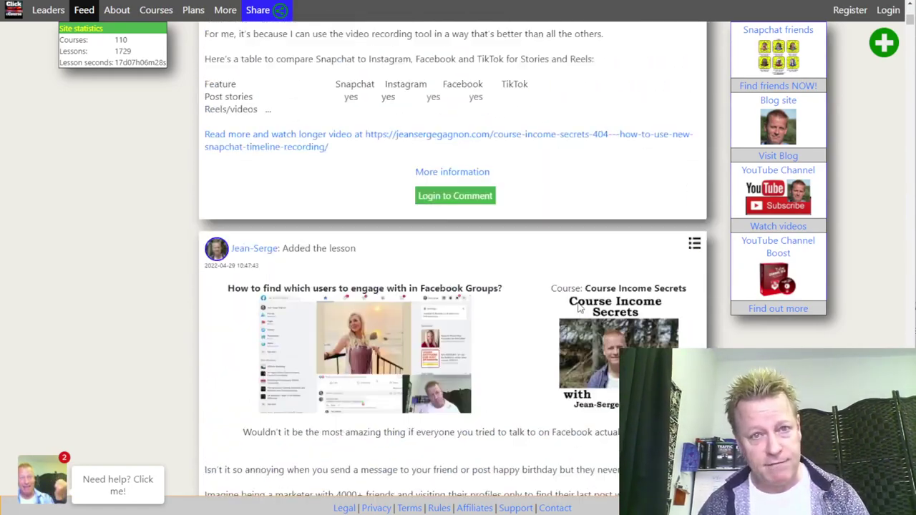
scroll(581, 308, "up", 1)
scroll(580, 307, "up", 20)
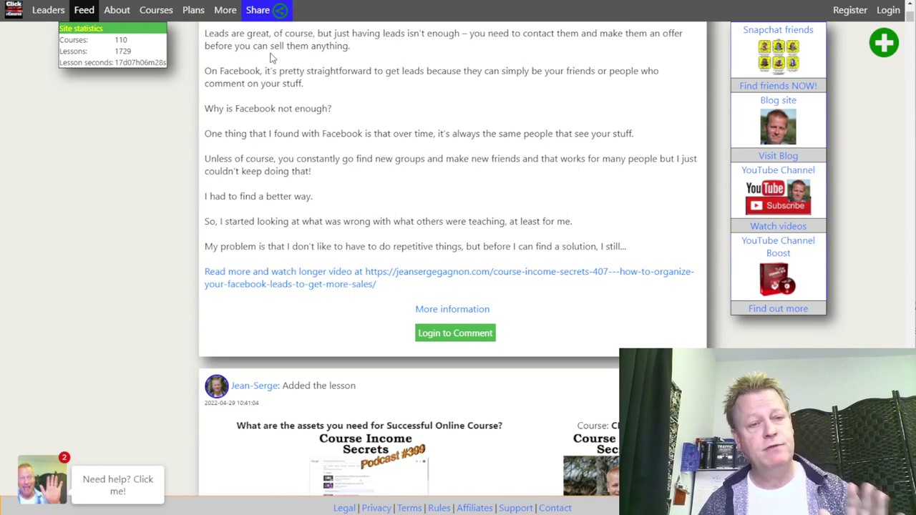
Step: Open the site's course catalogue and look over the courses it offers
left_click(155, 12)
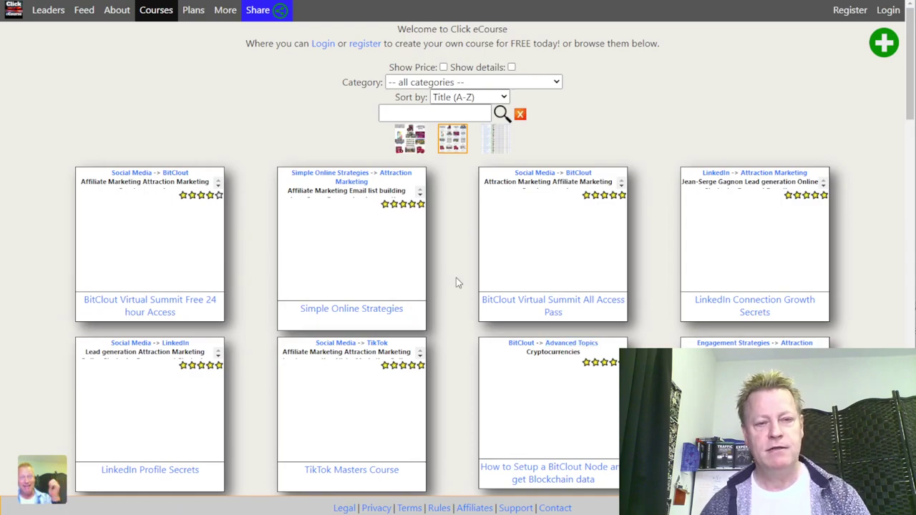
scroll(456, 279, "down", 12)
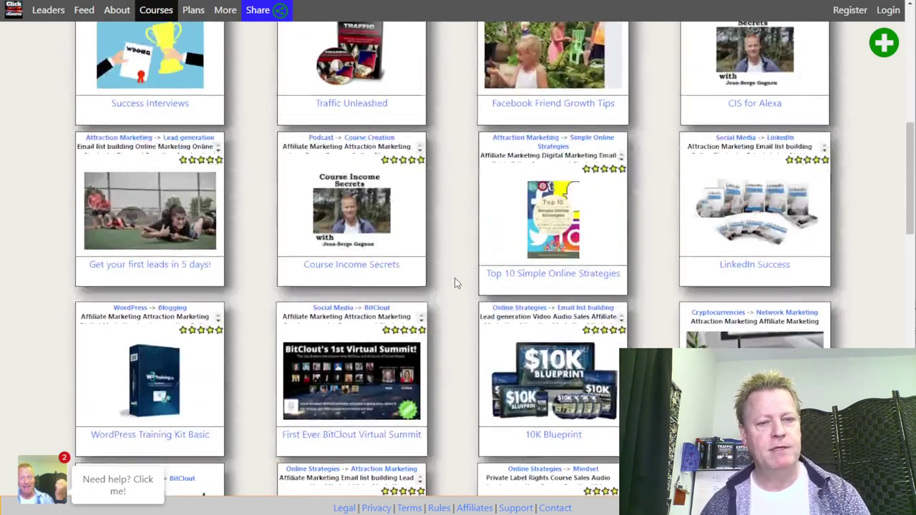
scroll(455, 283, "up", 11)
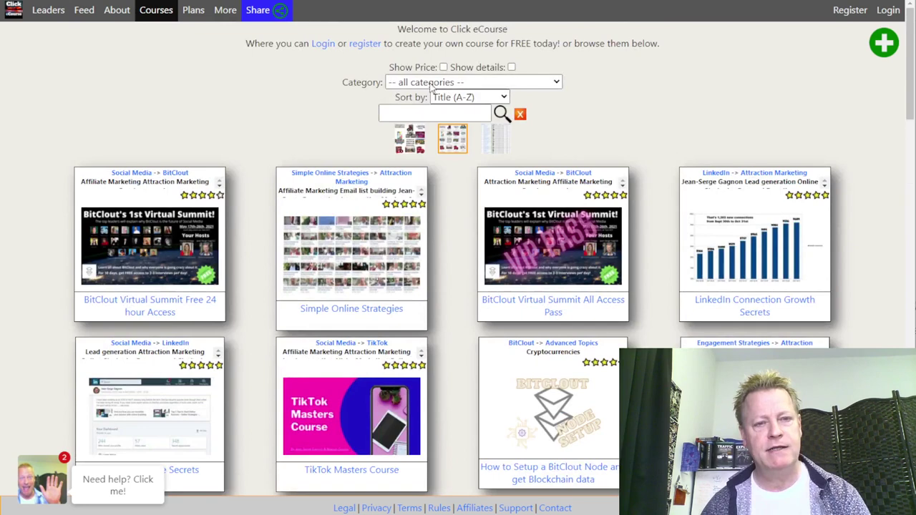
Step: Review the available category filters and sort orders for the course catalogue, leaving both unchanged
left_click(432, 84)
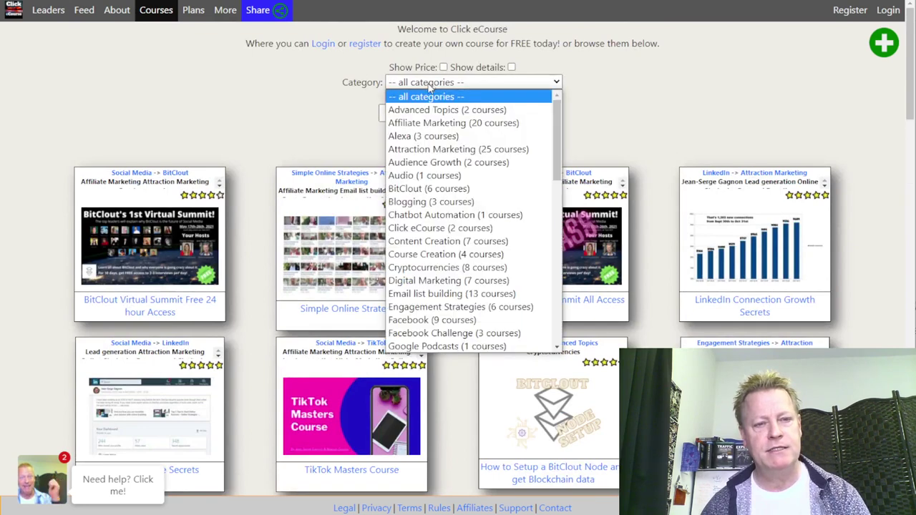
left_click(591, 126)
left_click(456, 100)
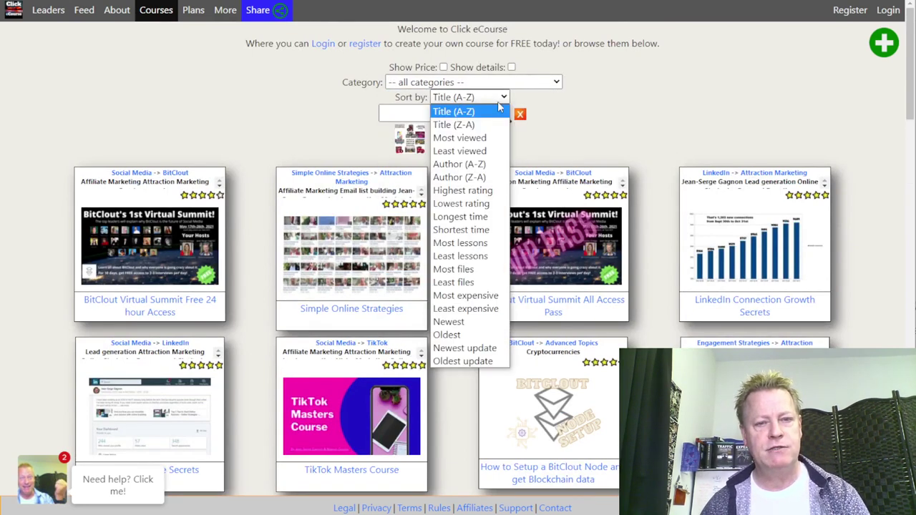
left_click(590, 113)
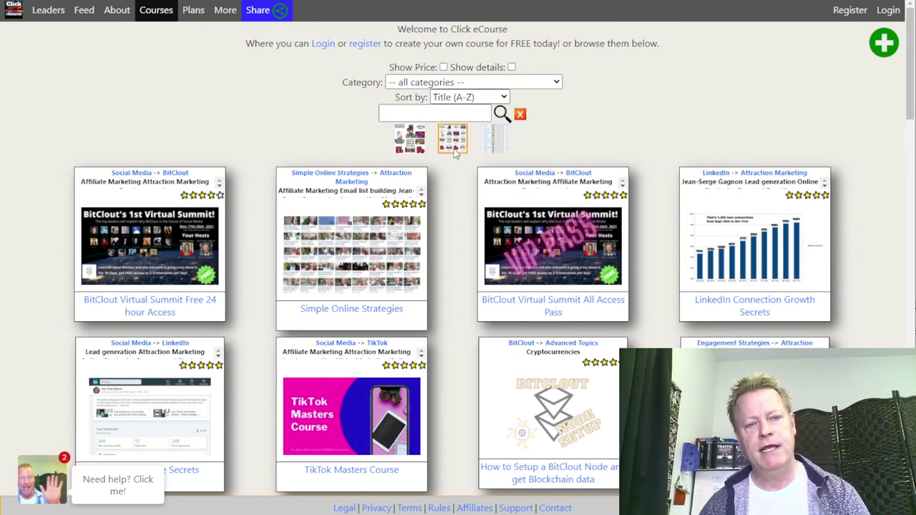
Step: Compare the image-only, card and table layouts of the course catalogue, ending on the card layout
left_click(417, 148)
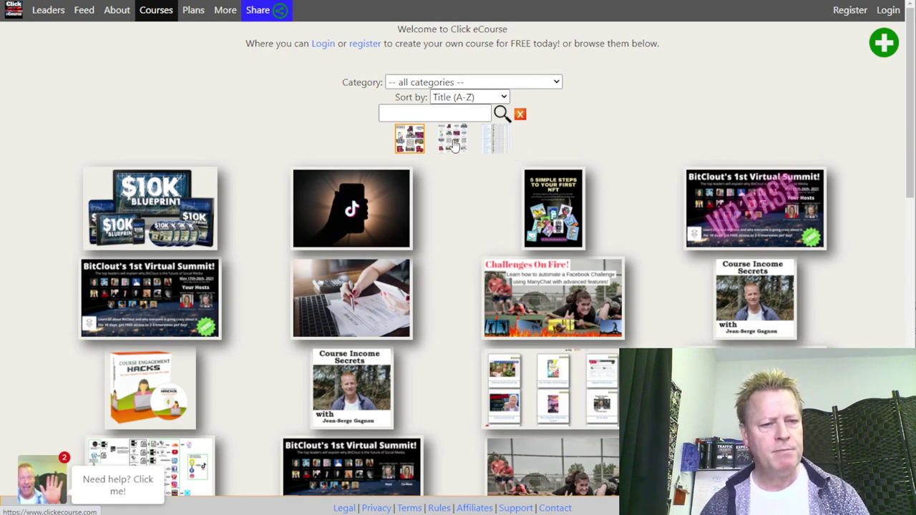
left_click(454, 143)
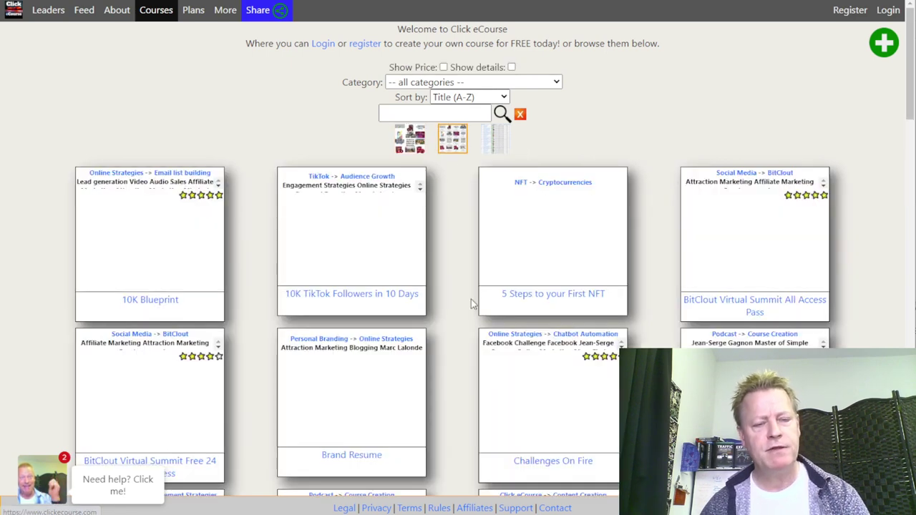
left_click(498, 143)
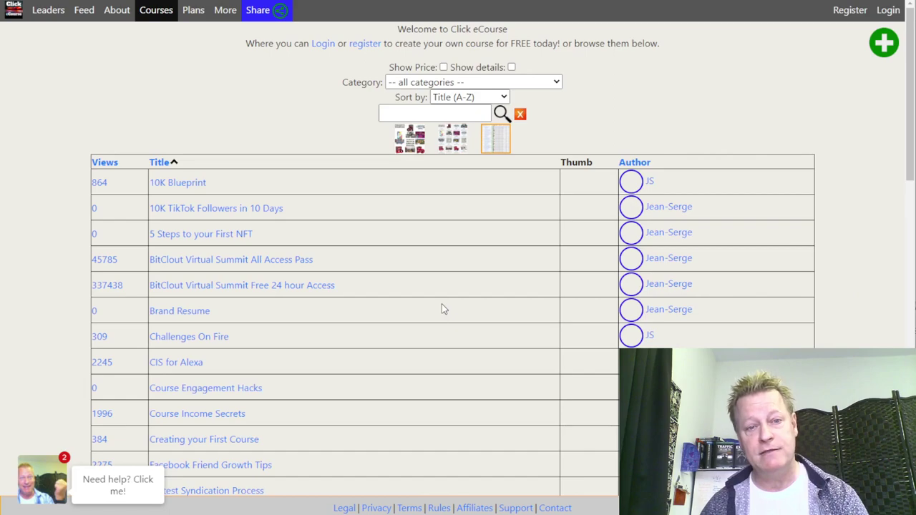
scroll(324, 315, "down", 2)
scroll(431, 259, "up", 2)
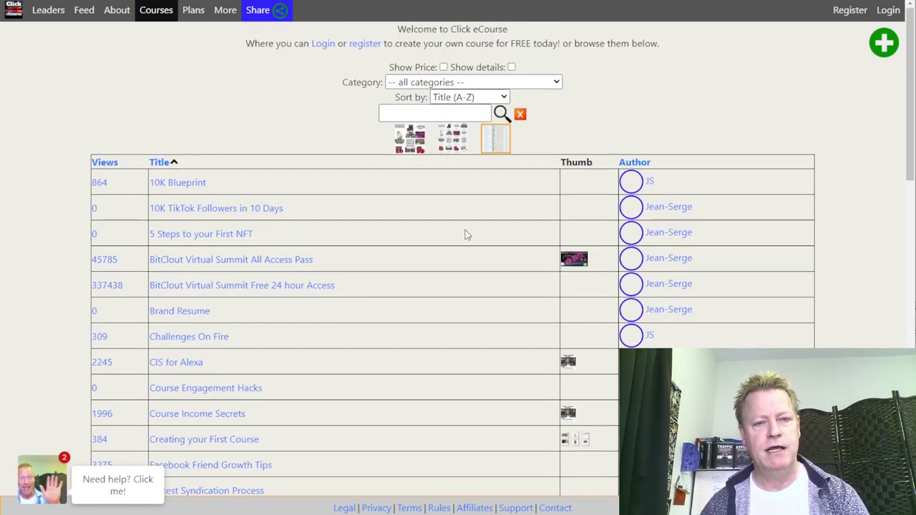
scroll(451, 314, "down", 7)
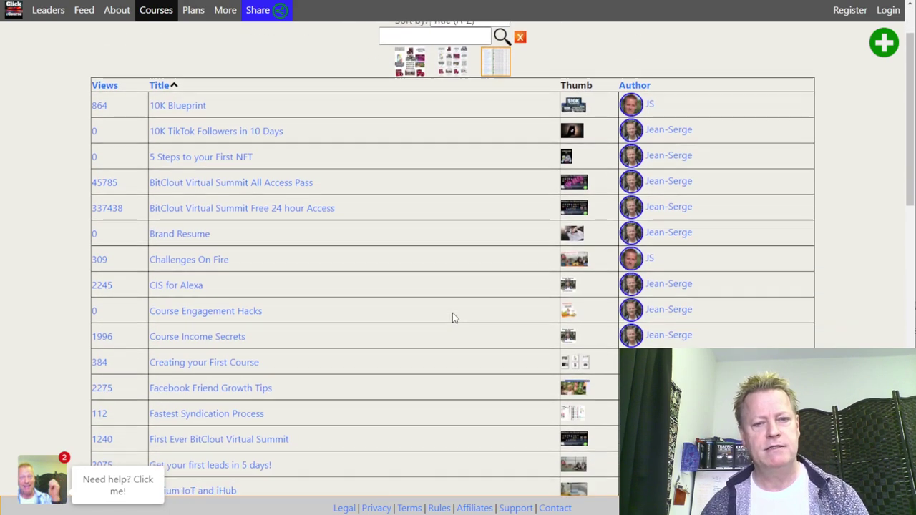
scroll(453, 315, "up", 2)
scroll(453, 312, "up", 5)
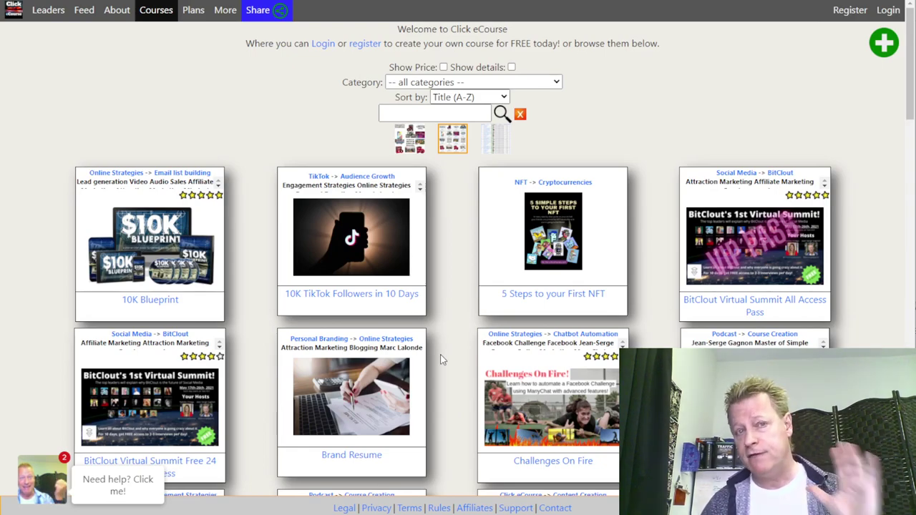
Step: Browse the course cards throughout the catalogue and return to its filter options
scroll(442, 360, "down", 10)
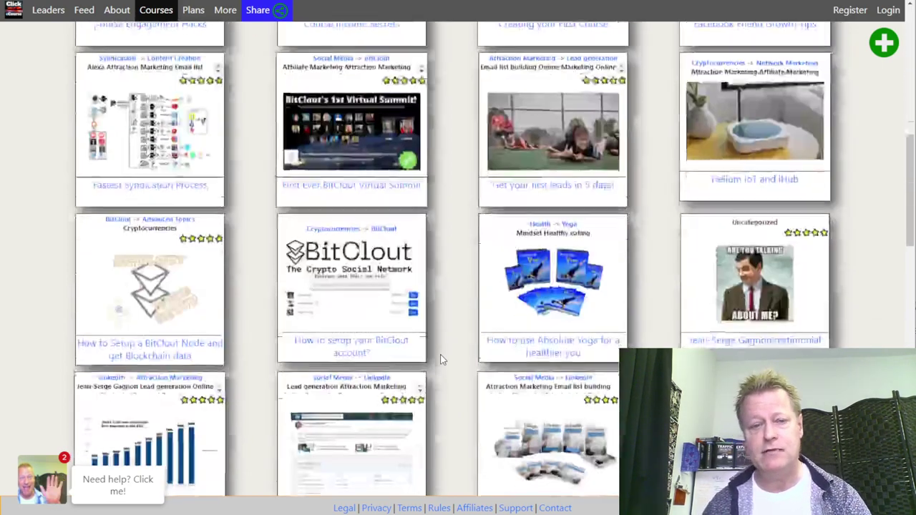
scroll(441, 360, "up", 10)
scroll(441, 360, "down", 6)
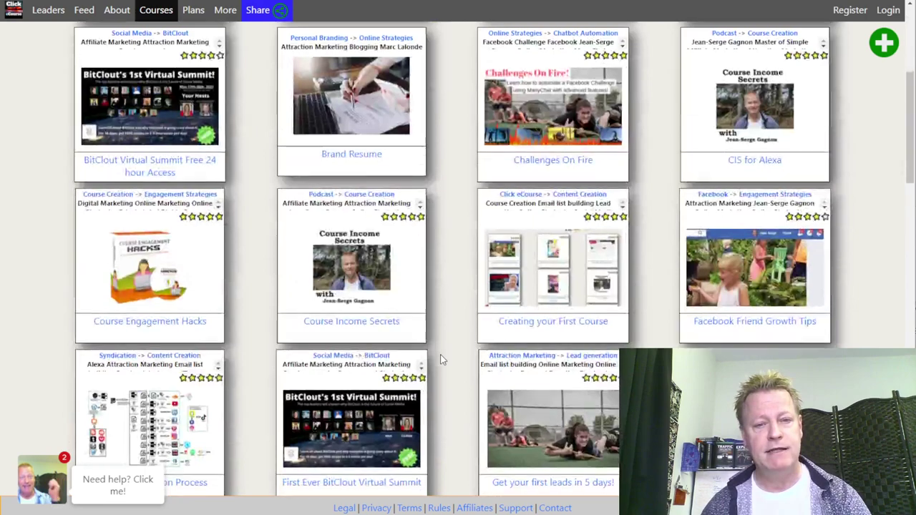
scroll(442, 360, "down", 4)
scroll(442, 360, "up", 10)
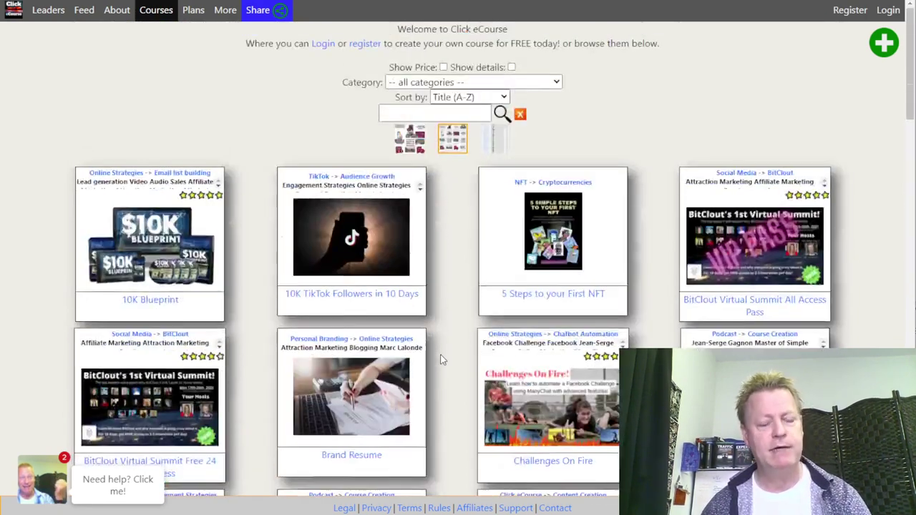
Step: Search the course catalogue for "facebook"
left_click(438, 118)
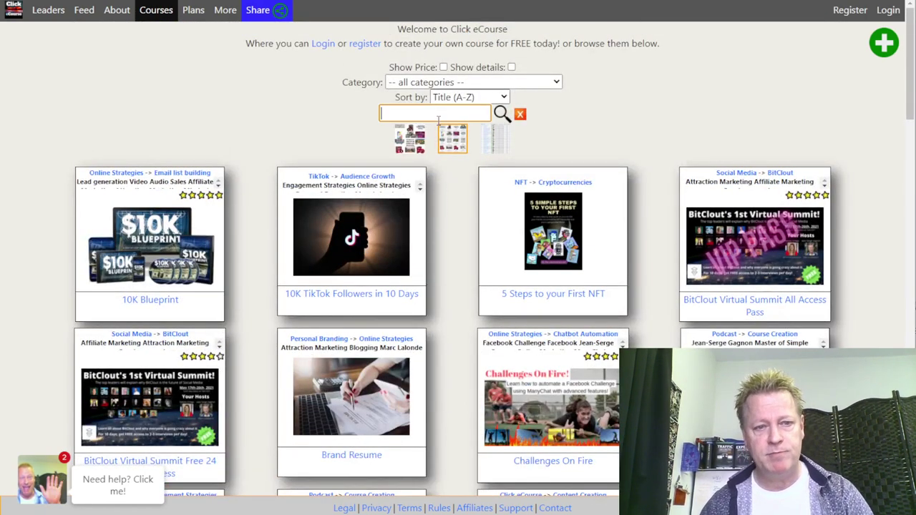
type("facebook")
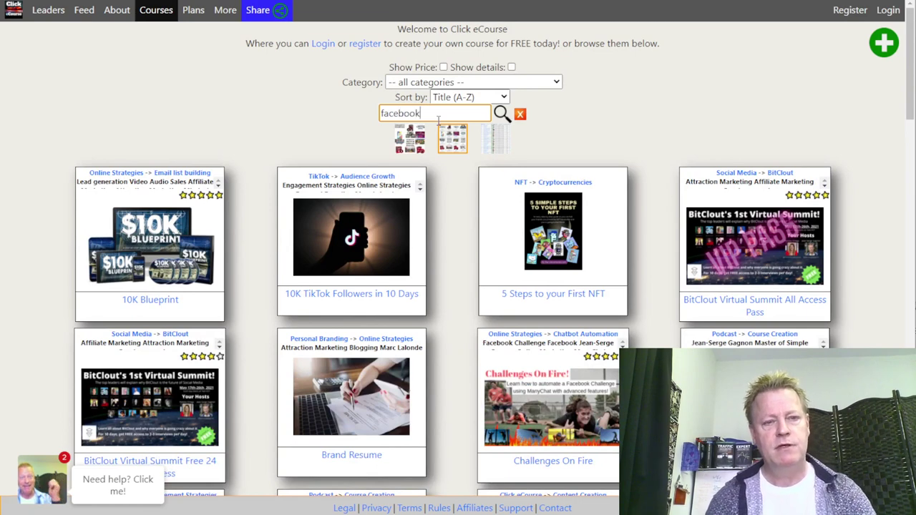
key("Return")
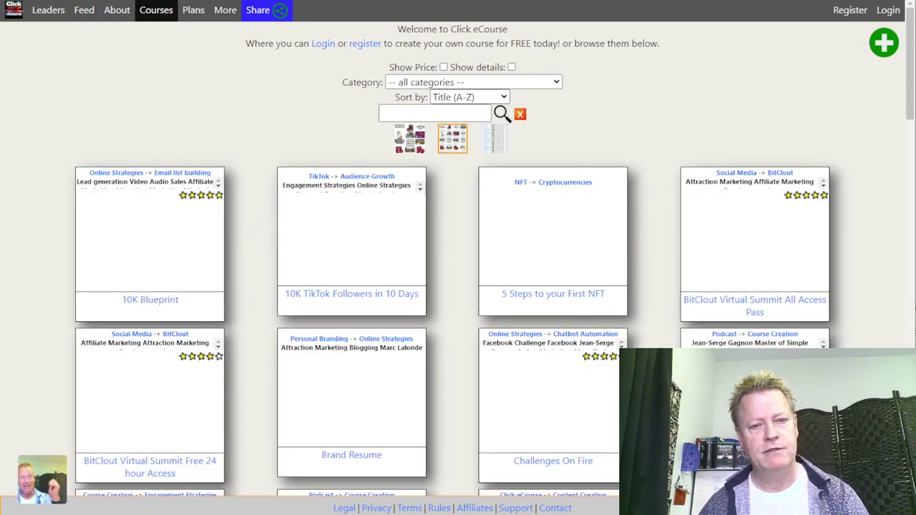
Step: Filter the course catalogue to the Audience Growth category
left_click(484, 83)
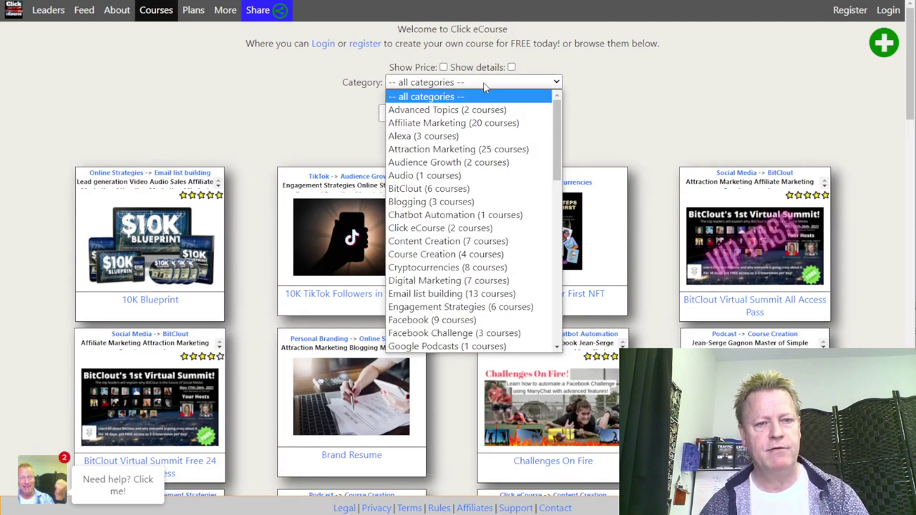
left_click(467, 163)
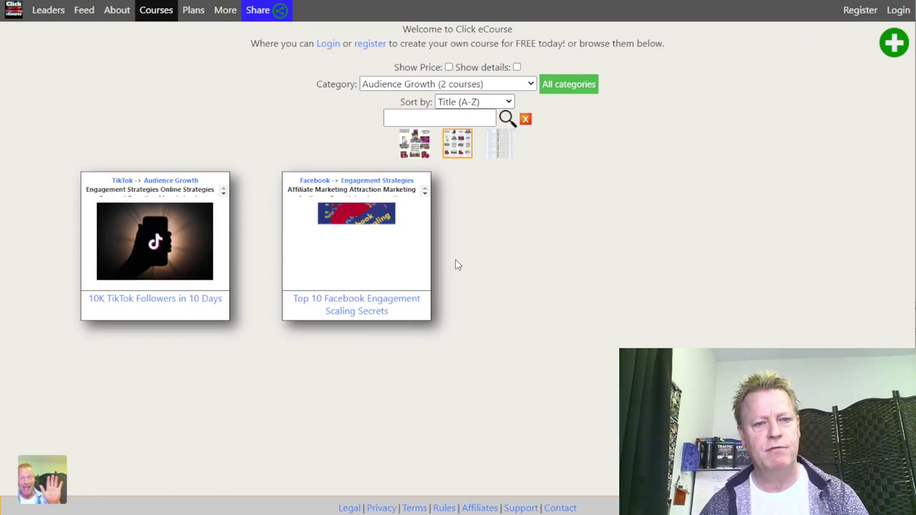
Step: Filter the course catalogue to the Digital Marketing category, and reset the filter to all categories
left_click(523, 84)
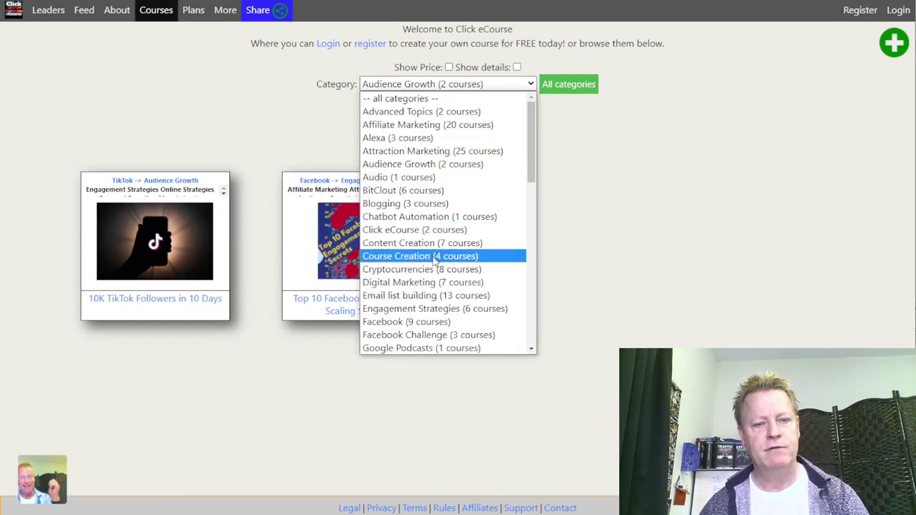
left_click(415, 282)
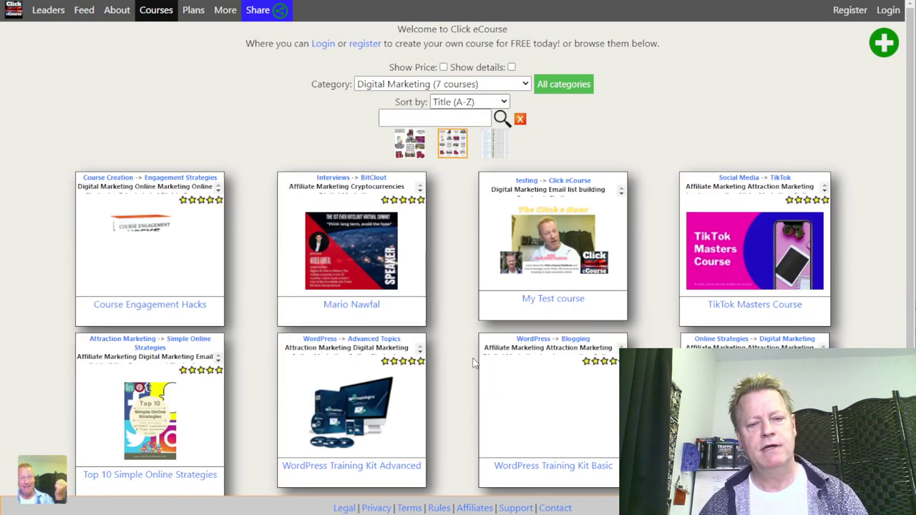
left_click(488, 83)
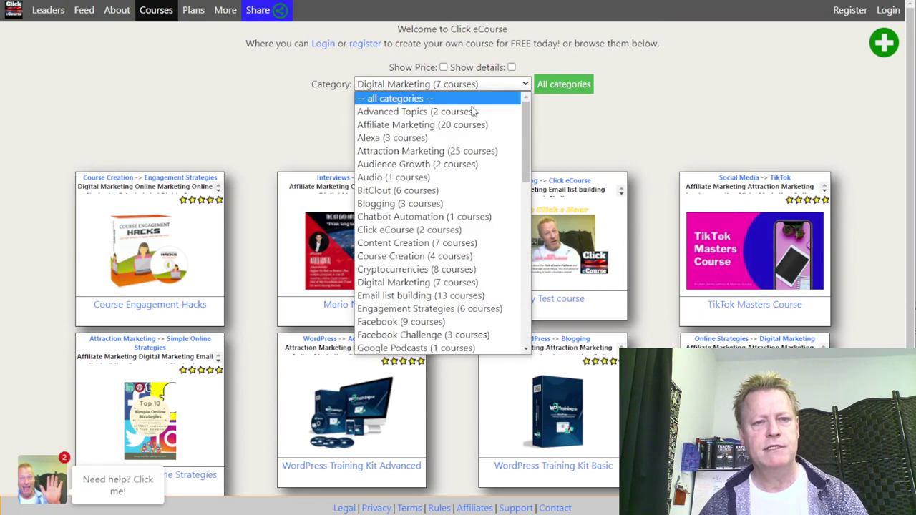
left_click(444, 98)
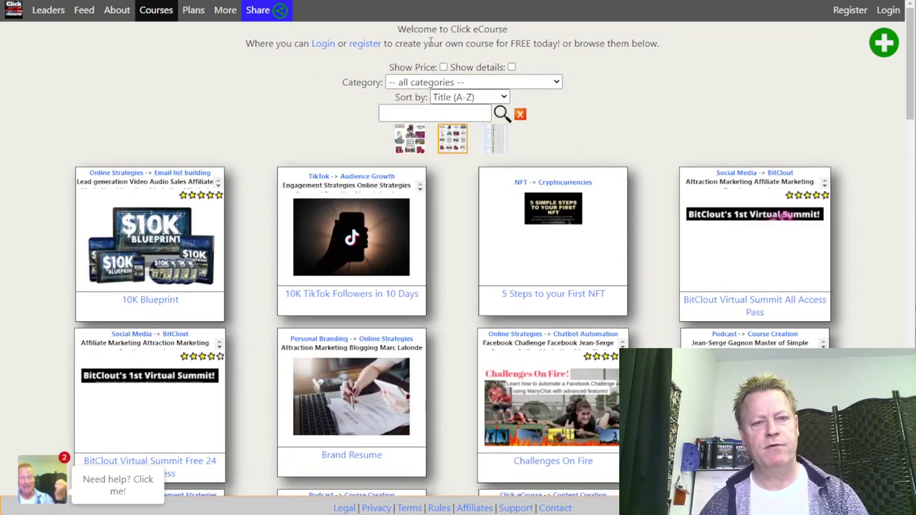
left_click(444, 67)
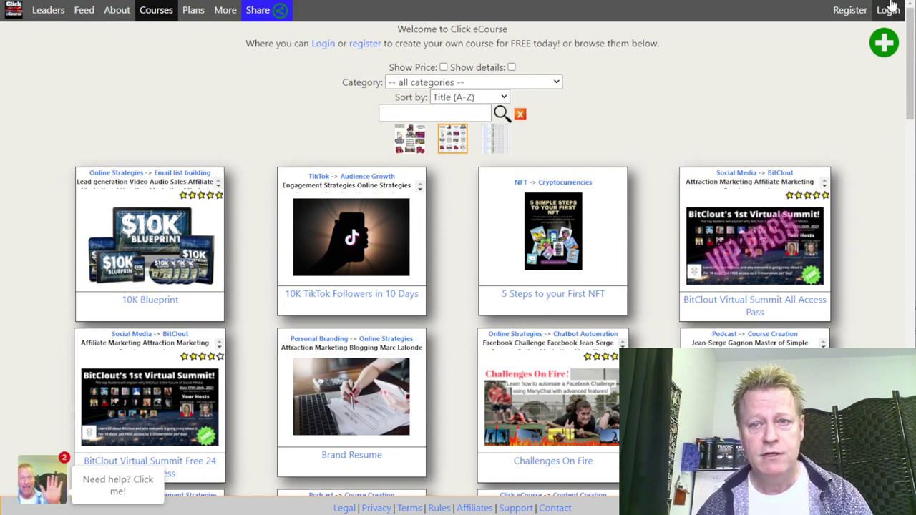
Step: View and close the account registration dialog, and log in with the Facebook account
left_click(851, 10)
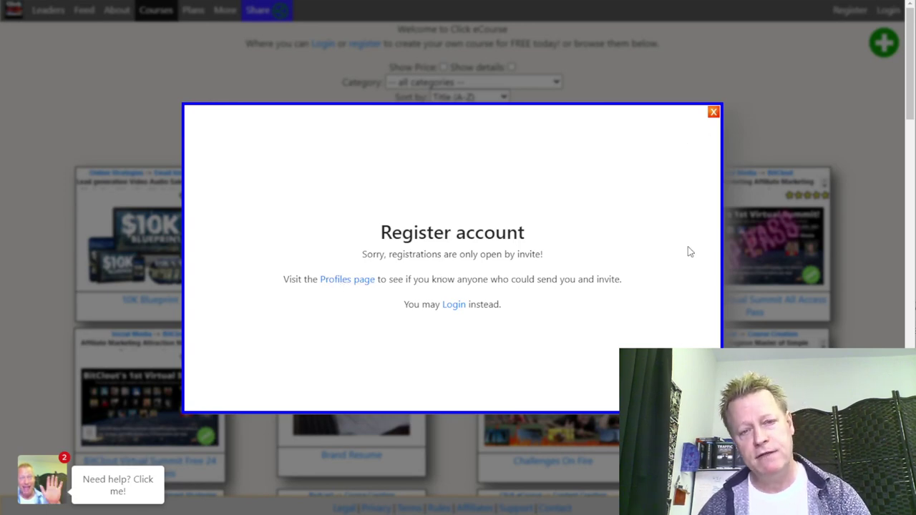
left_click(713, 113)
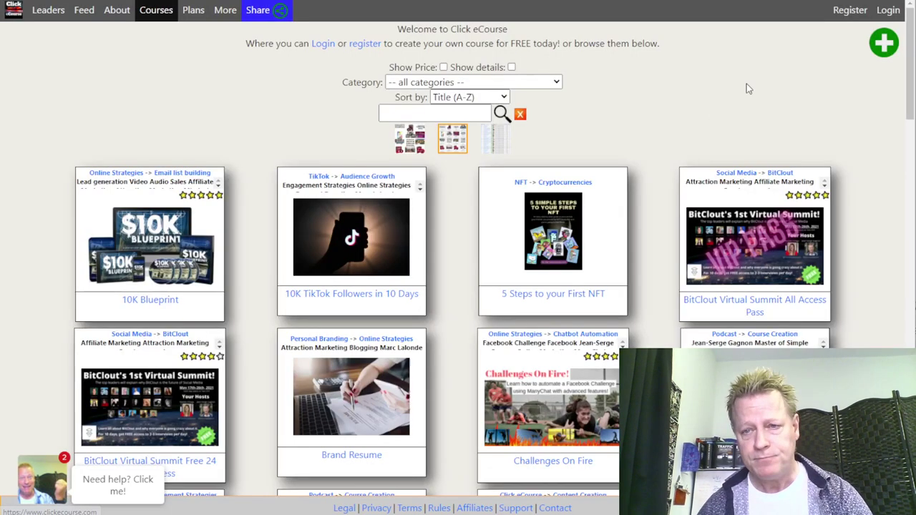
left_click(888, 10)
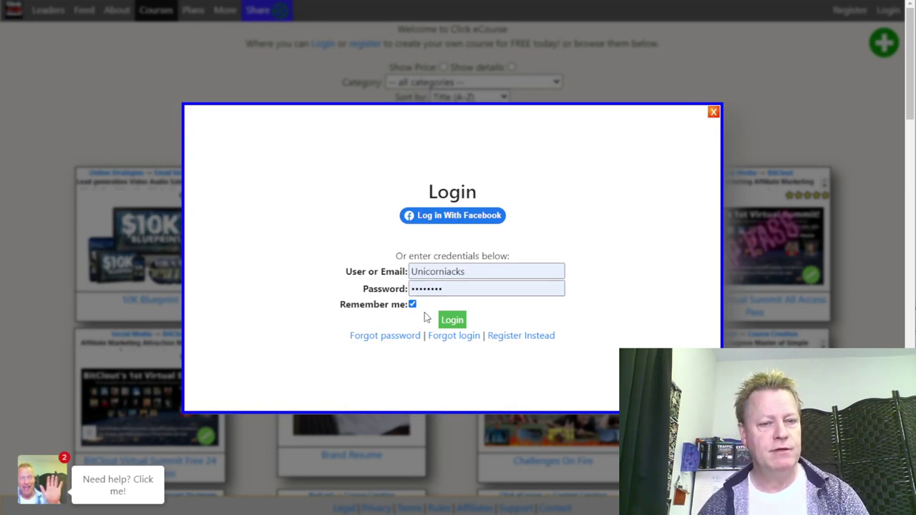
left_click(475, 222)
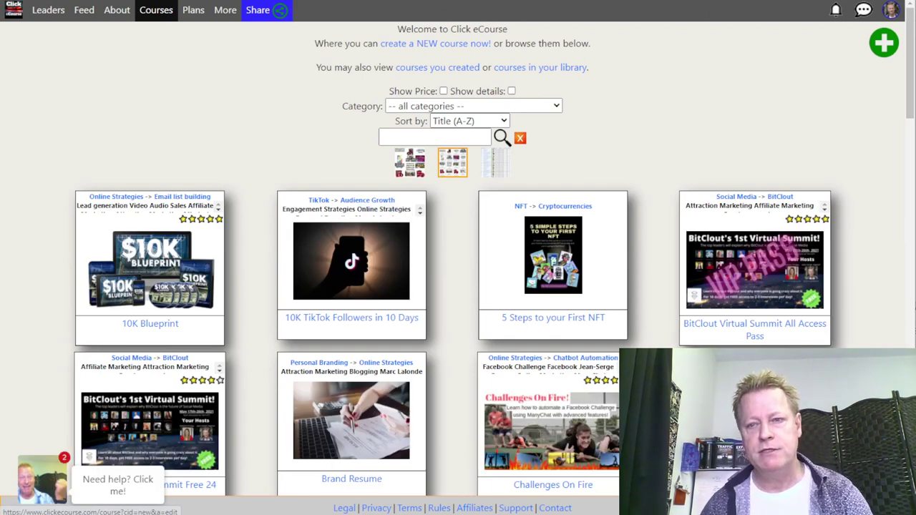
Step: Open the editor for a new course from the create options and return to the course catalogue
left_click(886, 52)
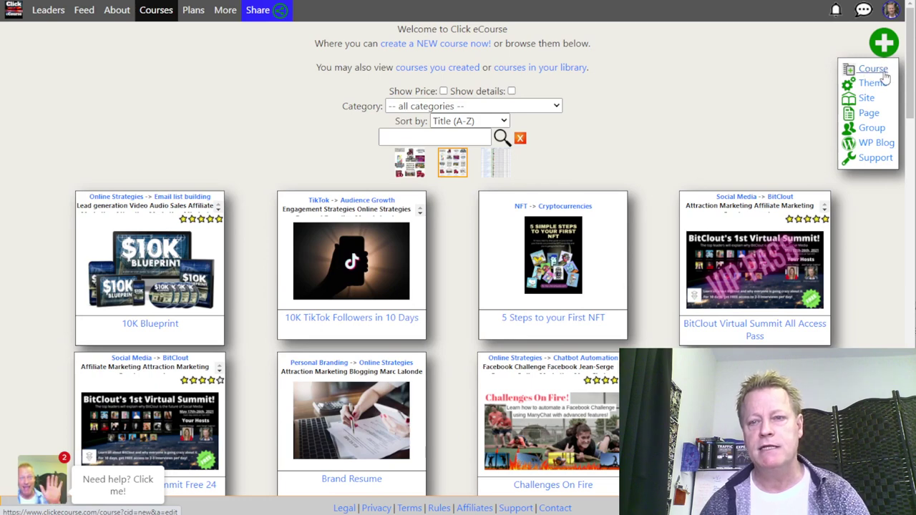
left_click(873, 70)
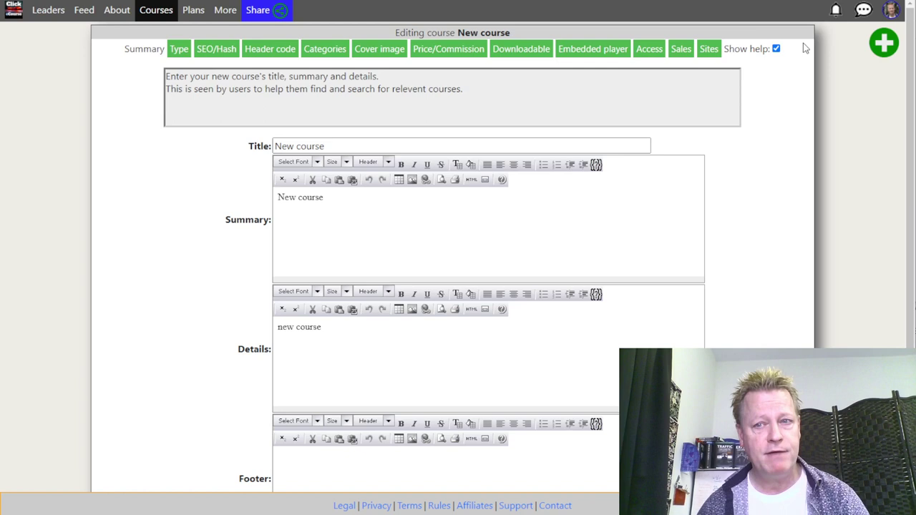
left_click(153, 10)
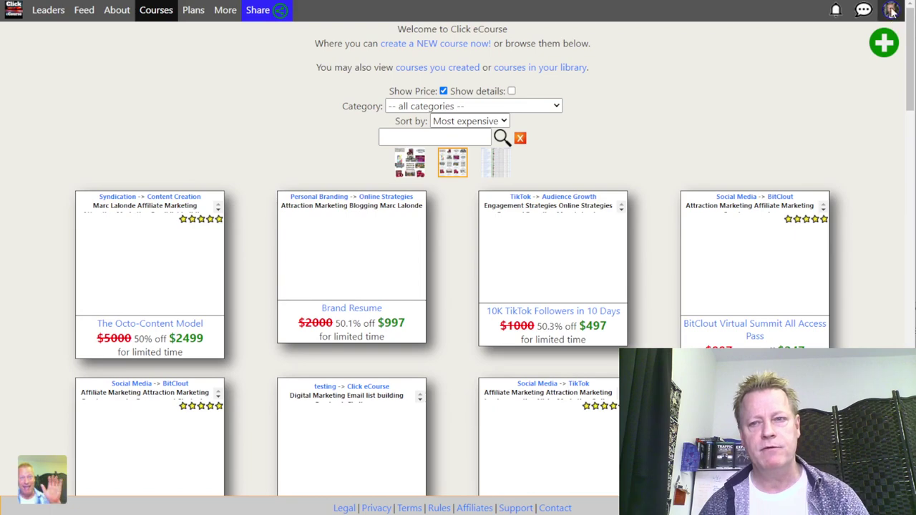
Step: Open the logged-in account's own courses and look through the list of courses it created
left_click(891, 10)
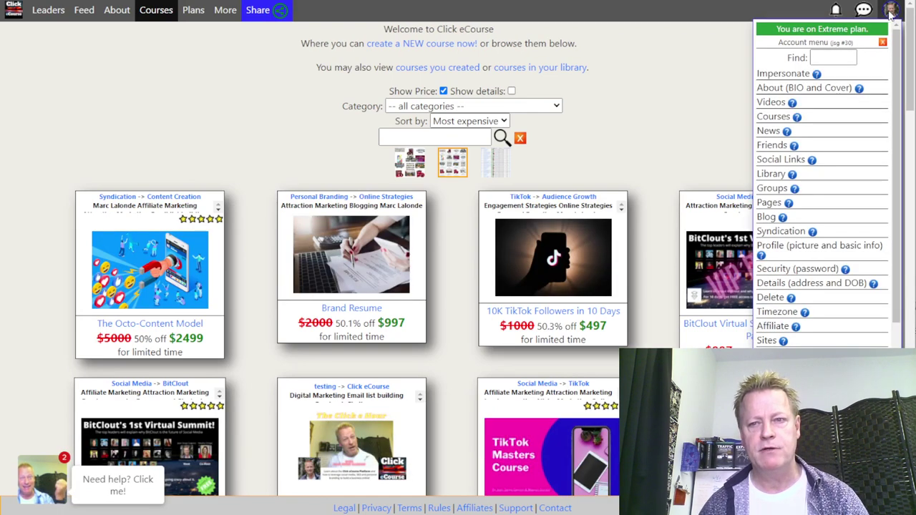
left_click(781, 119)
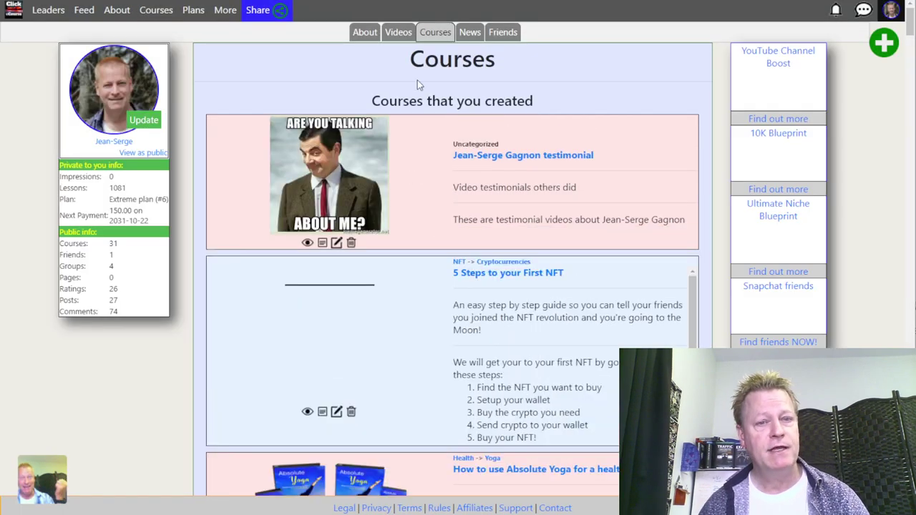
left_click_drag(392, 100, 533, 101)
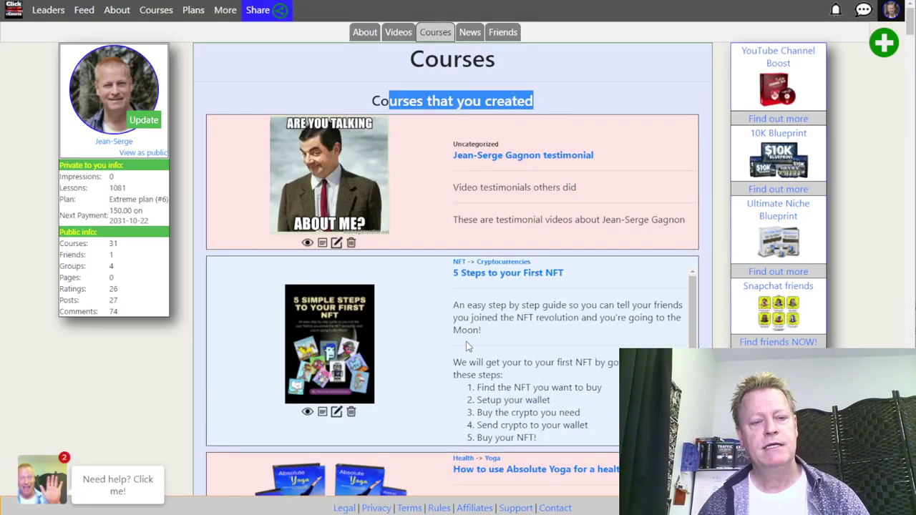
scroll(462, 341, "down", 1)
scroll(452, 286, "down", 15)
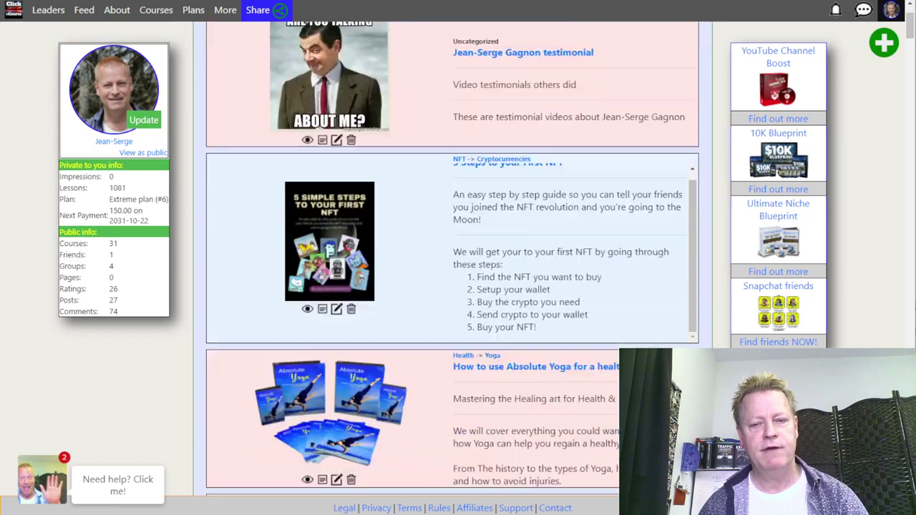
scroll(452, 286, "up", 6)
scroll(453, 286, "up", 9)
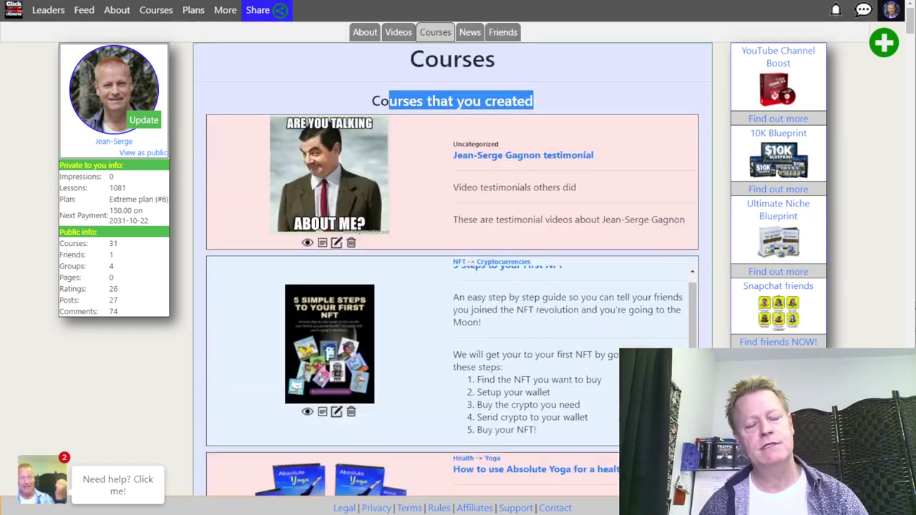
left_click(595, 197)
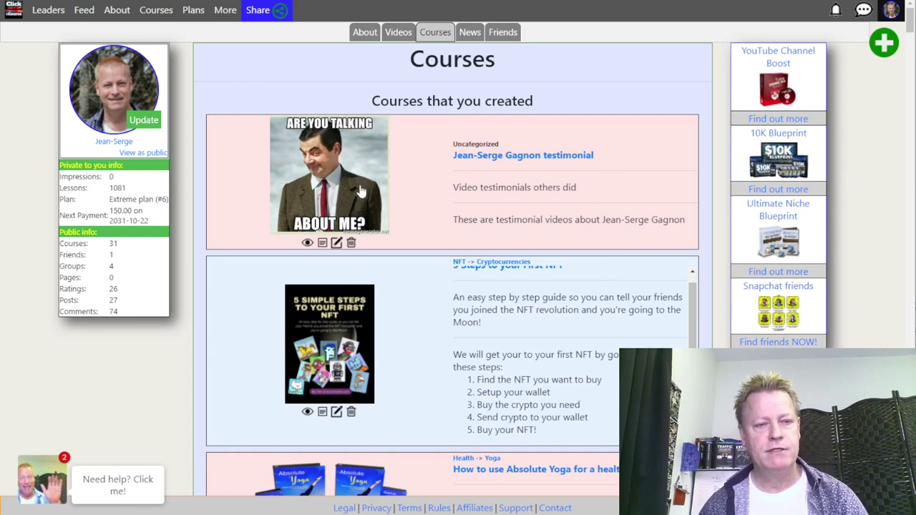
Step: Open the testimonial course and examine its details, owner options and lessons
left_click(458, 241)
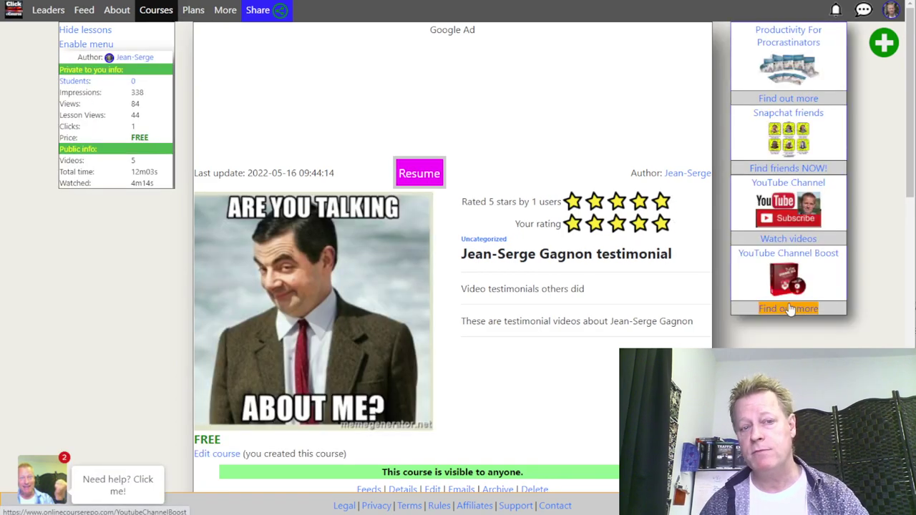
scroll(789, 309, "down", 4)
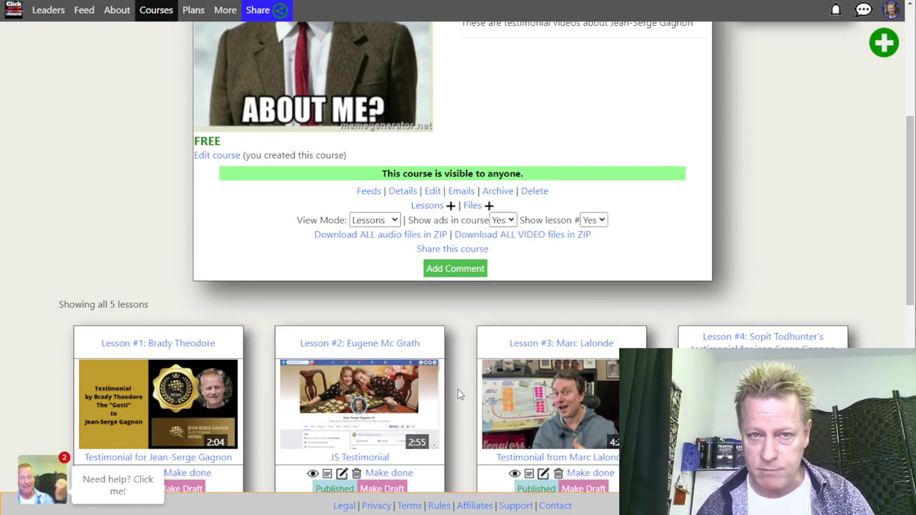
scroll(458, 372, "down", 2)
scroll(357, 118, "up", 5)
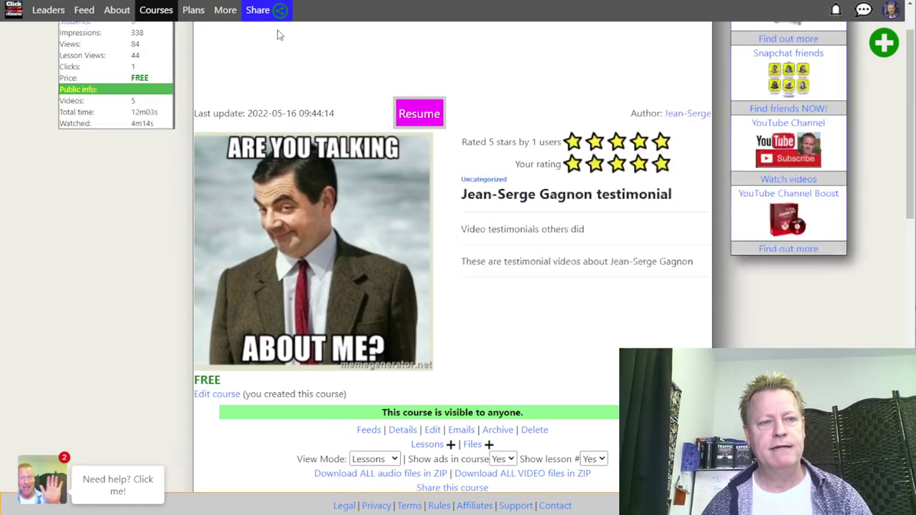
Step: Exit full screen and highlight the title part of the testimonial course's web address
key("F11")
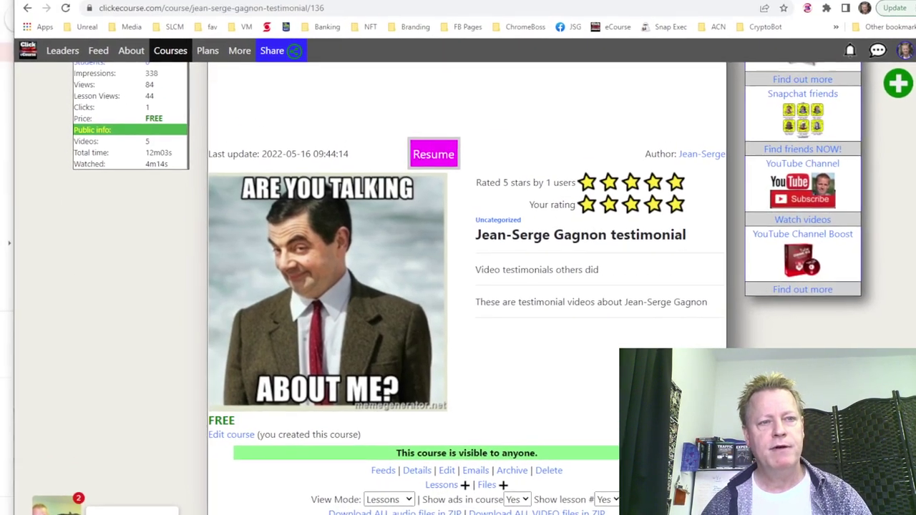
left_click(314, 33)
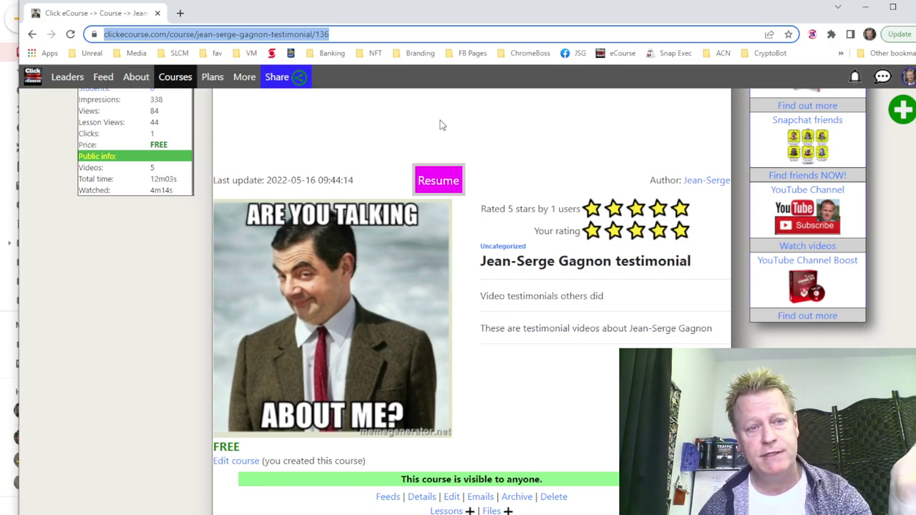
left_click(288, 34)
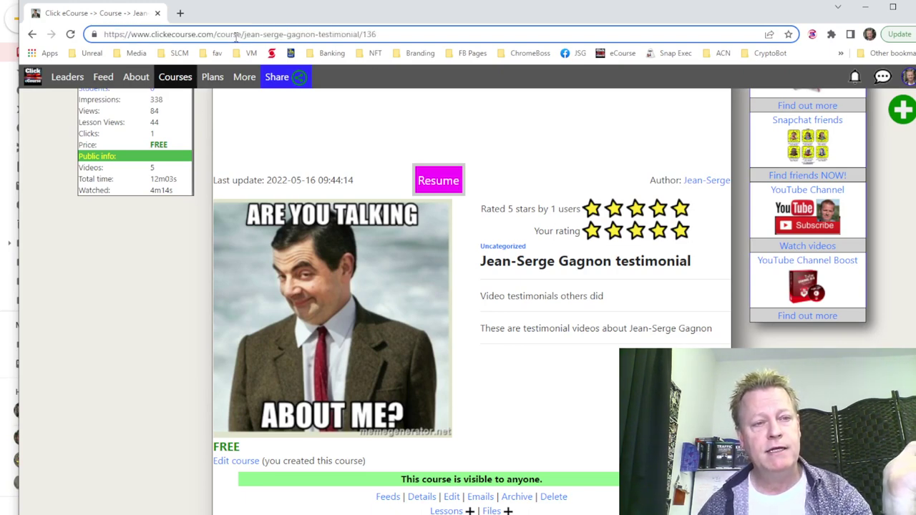
left_click_drag(245, 36, 359, 52)
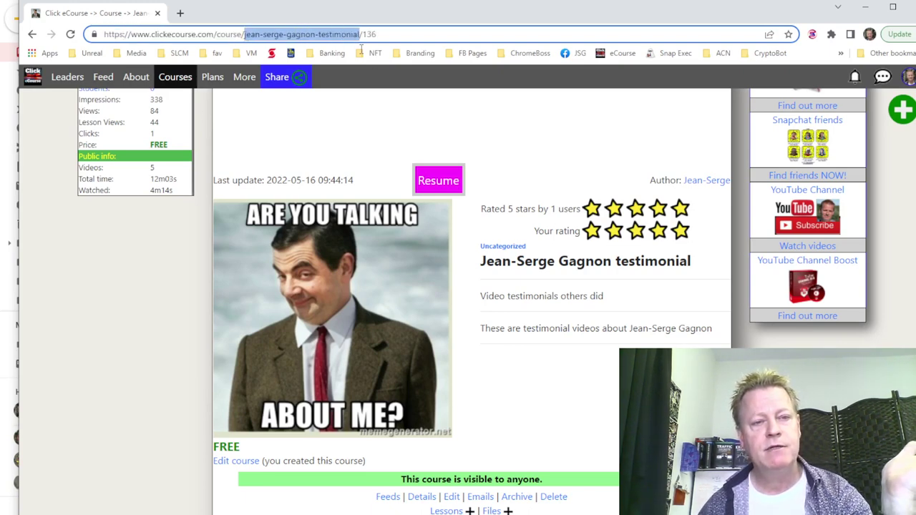
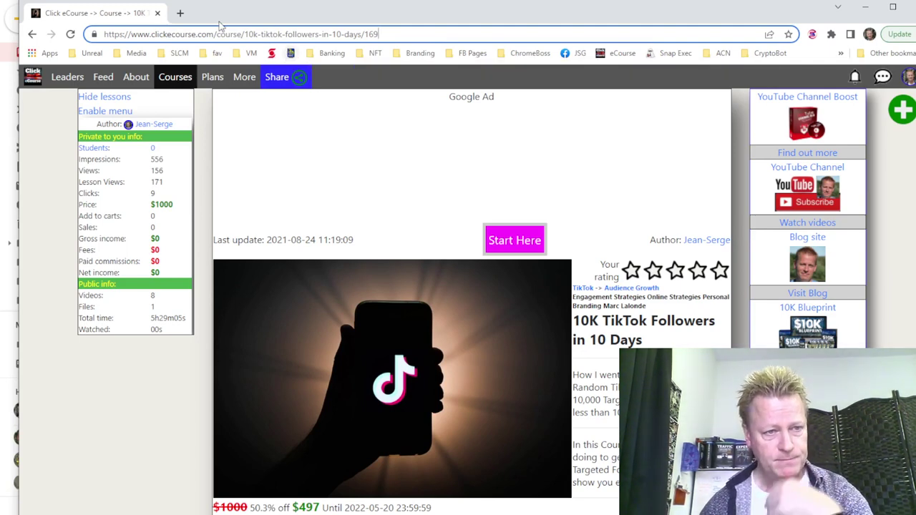
Step: Compare "10k-tiktok-followers-in-10-days" in the web address with the course title "10K TikTok Followers in 10 Days" by highlighting each
left_click_drag(244, 36, 361, 42)
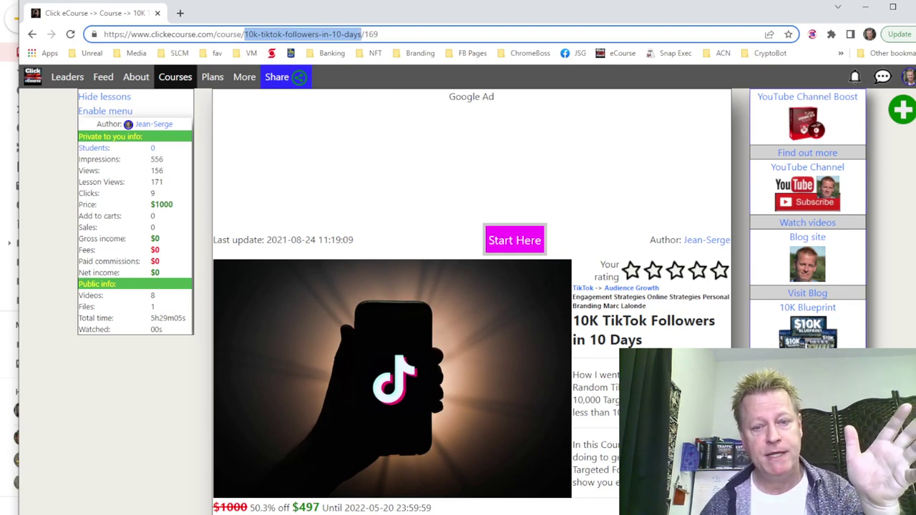
left_click_drag(644, 343, 572, 322)
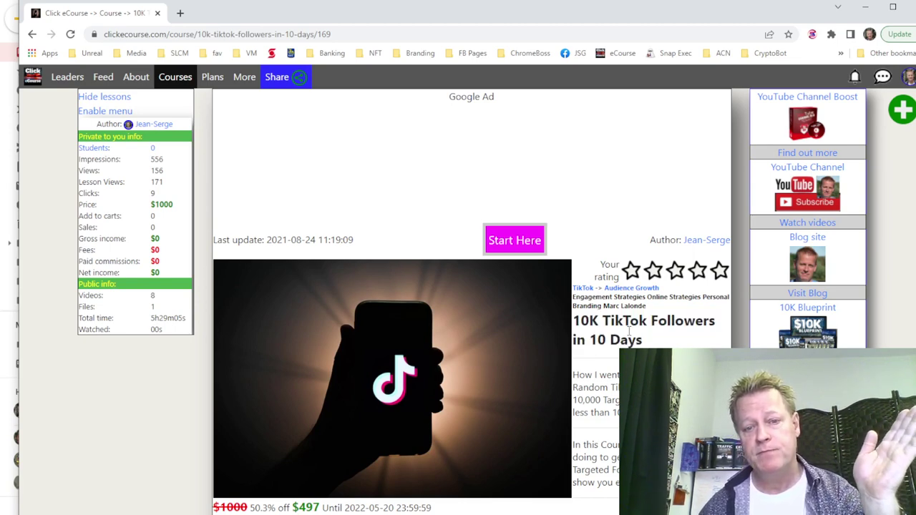
left_click_drag(643, 340, 568, 319)
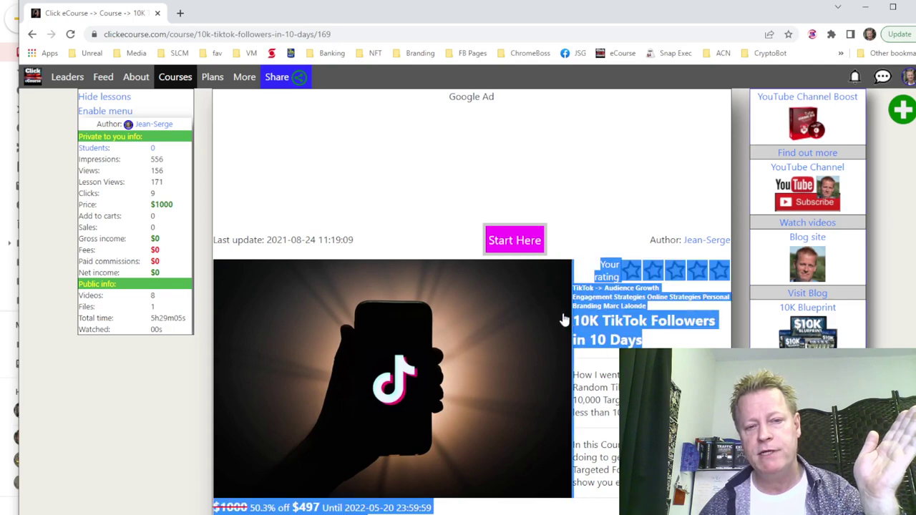
left_click(568, 319)
left_click(272, 77)
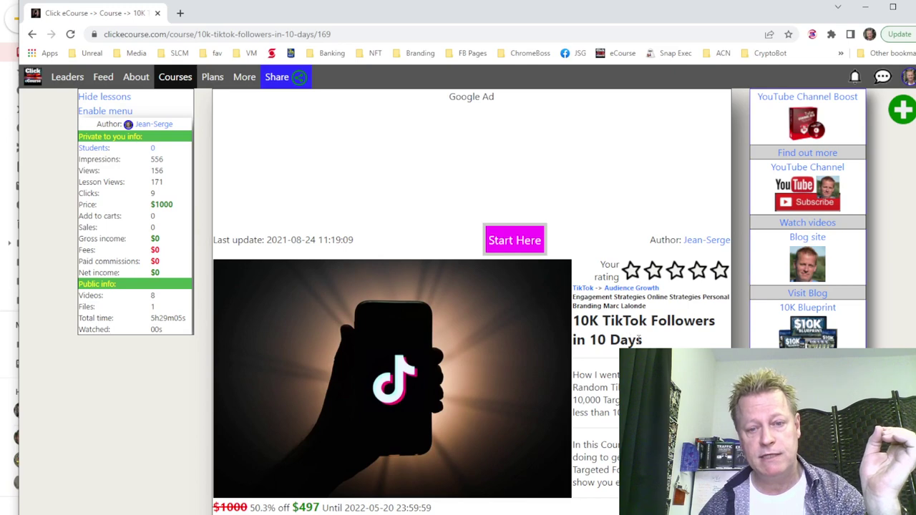
left_click_drag(638, 341, 580, 321)
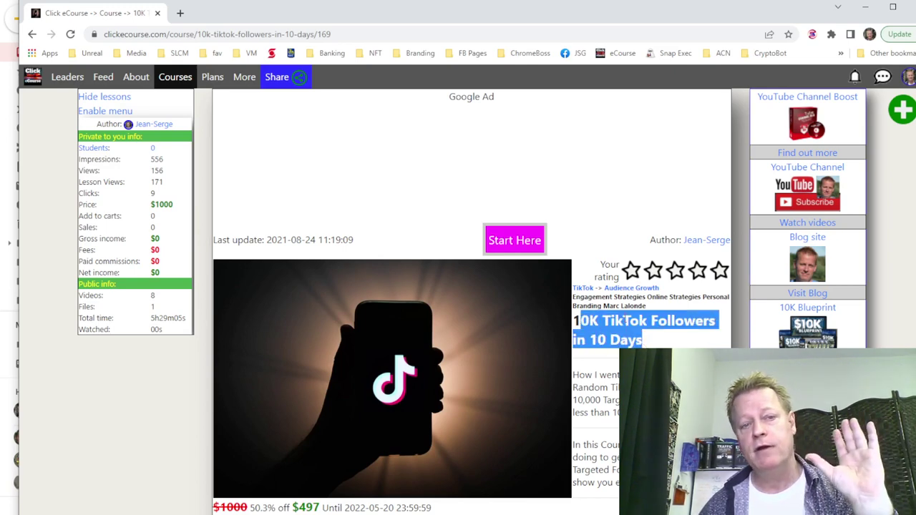
left_click(642, 334)
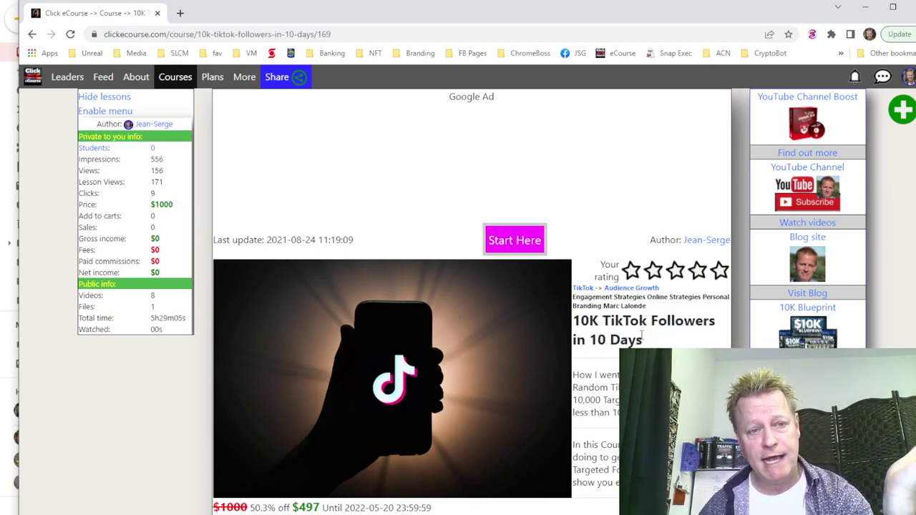
left_click_drag(642, 340, 578, 322)
left_click(578, 322)
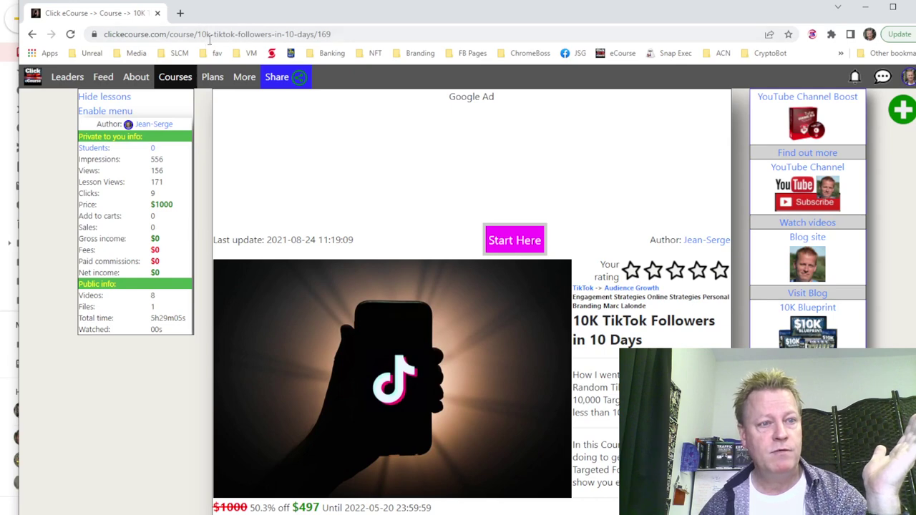
Step: Show the full web address, highlight "-10-day" within it, and highlight the whole course title on the page
left_click(283, 33)
left_click_drag(328, 34, 358, 34)
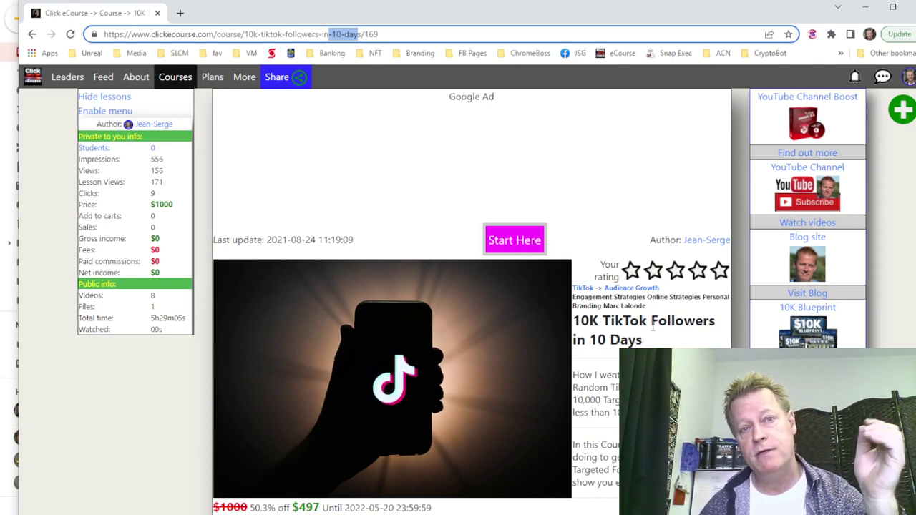
left_click_drag(653, 342, 574, 322)
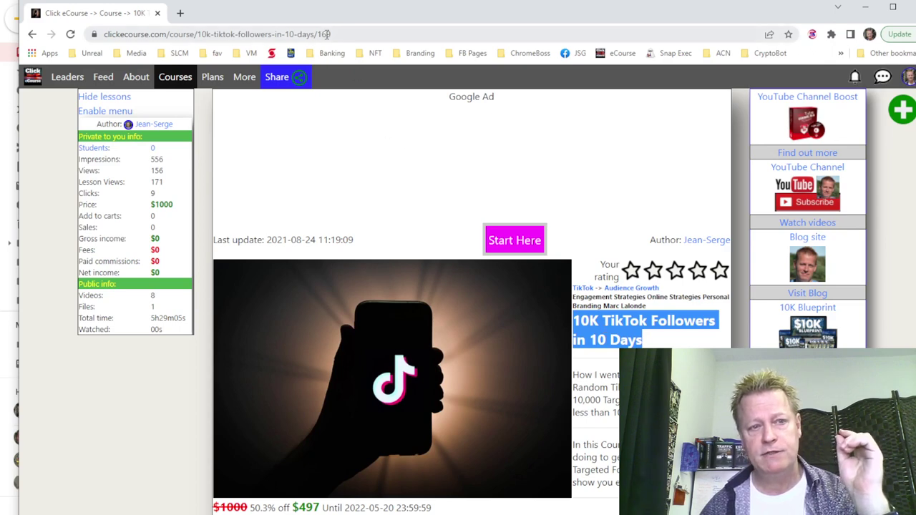
Step: Highlight the ID "169" and the title part "10k-tiktok-followers-in-10-days" in the course's web address in turn
left_click_drag(315, 34, 334, 34)
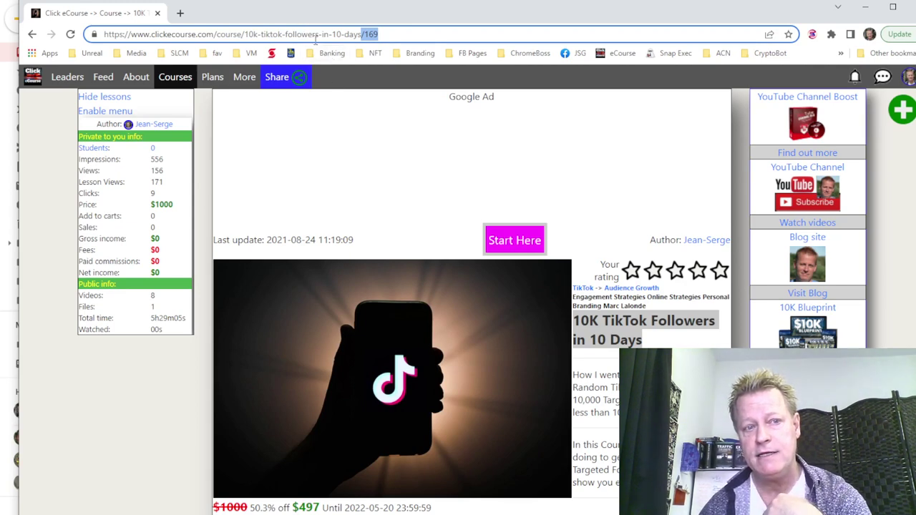
left_click_drag(242, 33, 360, 44)
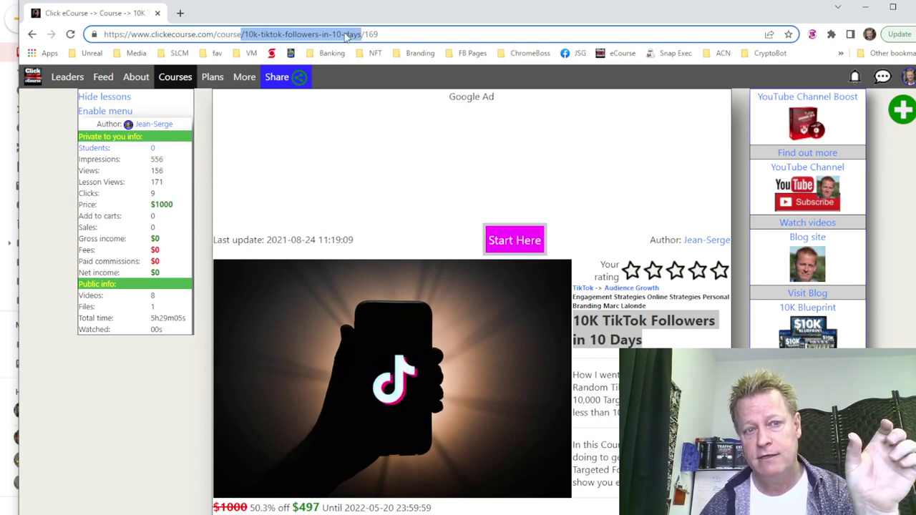
left_click_drag(363, 34, 383, 34)
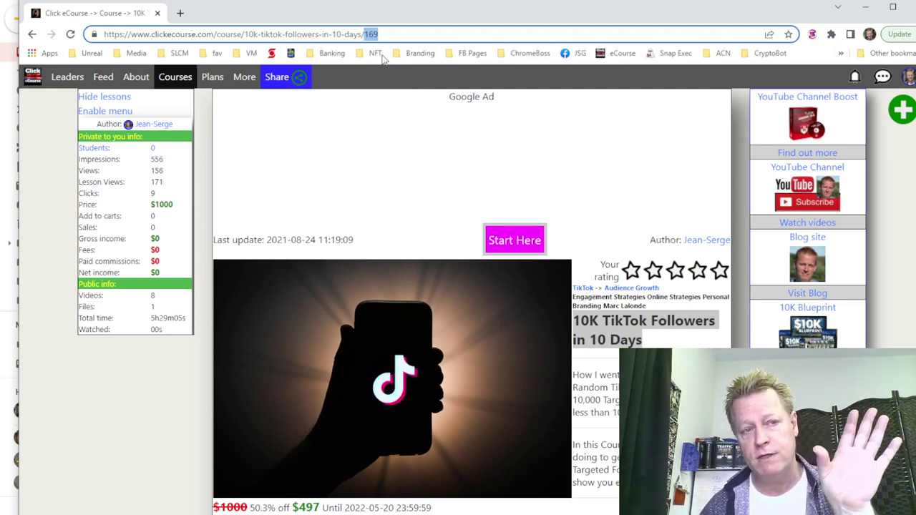
left_click_drag(244, 35, 361, 34)
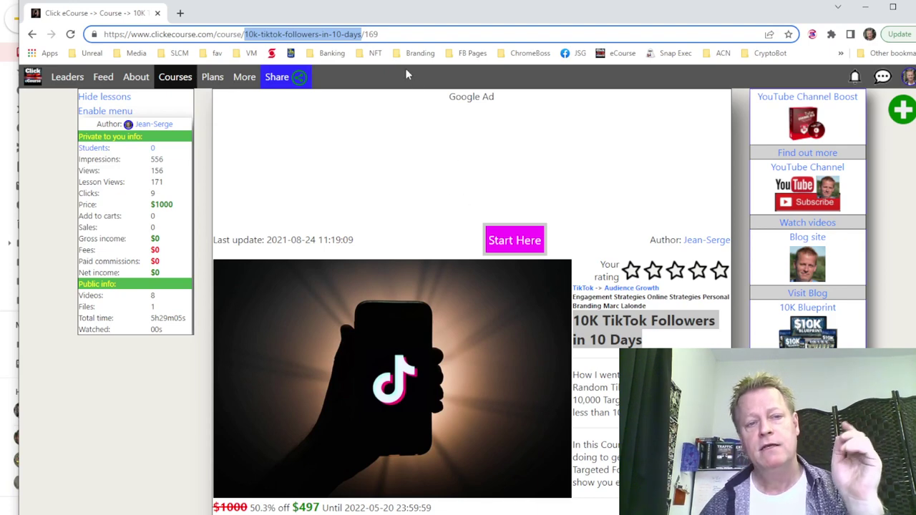
left_click(391, 33)
Step: Open the "10K TikTok Followers in 10 Days" course for editing and go to its SEO/Hash settings
scroll(479, 302, "down", 3)
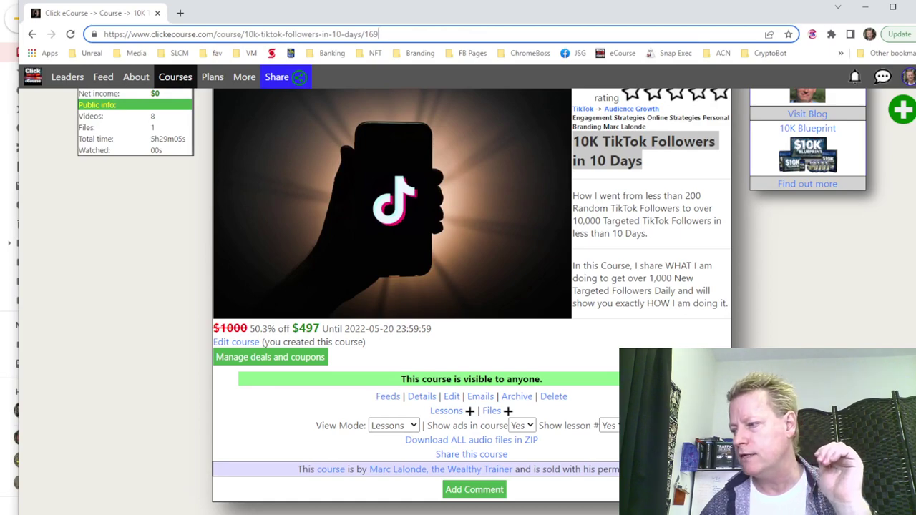
key("alt+Tab")
left_click_drag(320, 6, 915, 50)
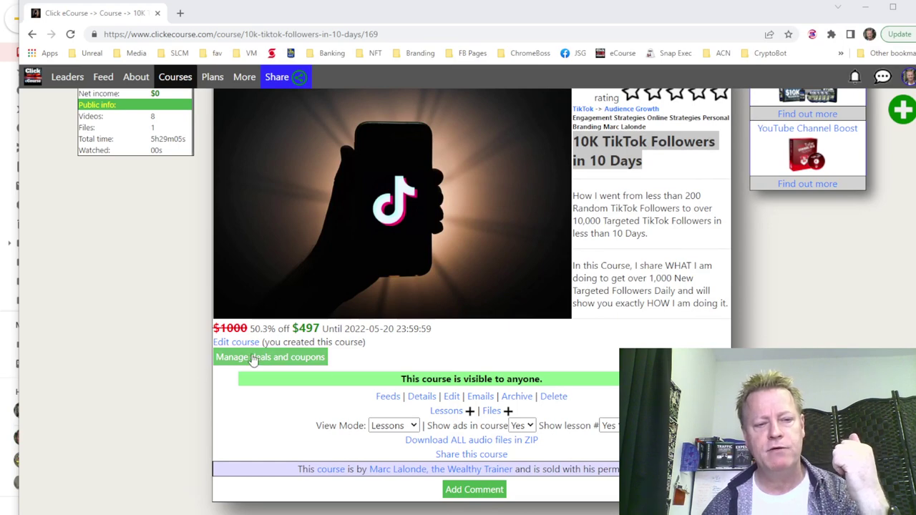
key("alt+Tab")
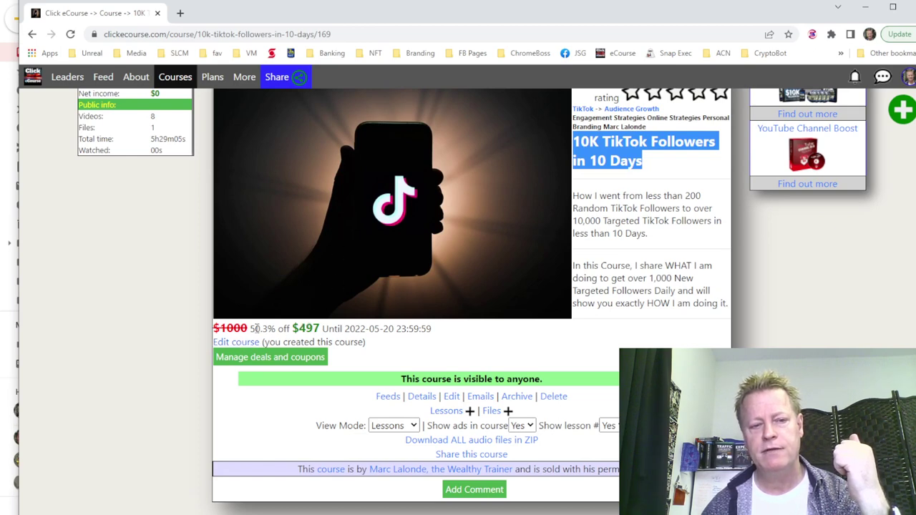
left_click(235, 342)
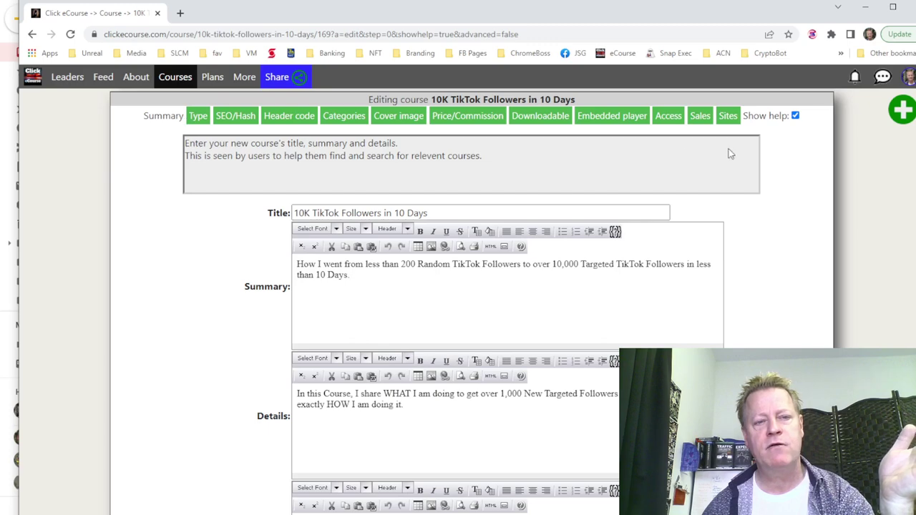
left_click(225, 118)
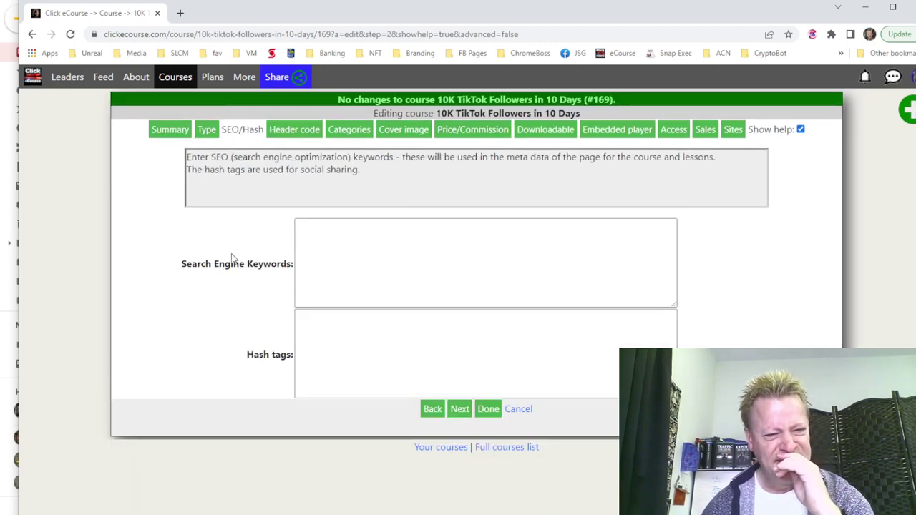
Step: Enter "tiktok followers" and "grow your tiktok fans" on separate lines as the course's search engine keywords
left_click(418, 279)
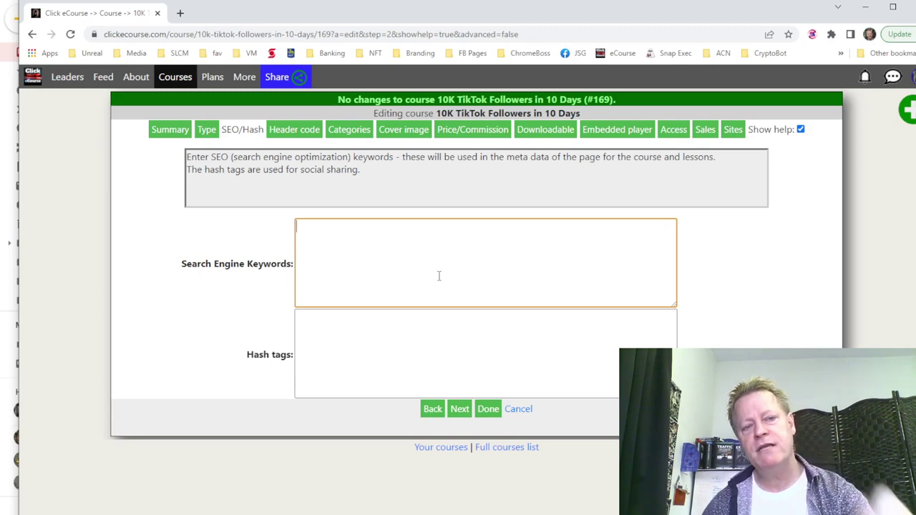
type("tikto")
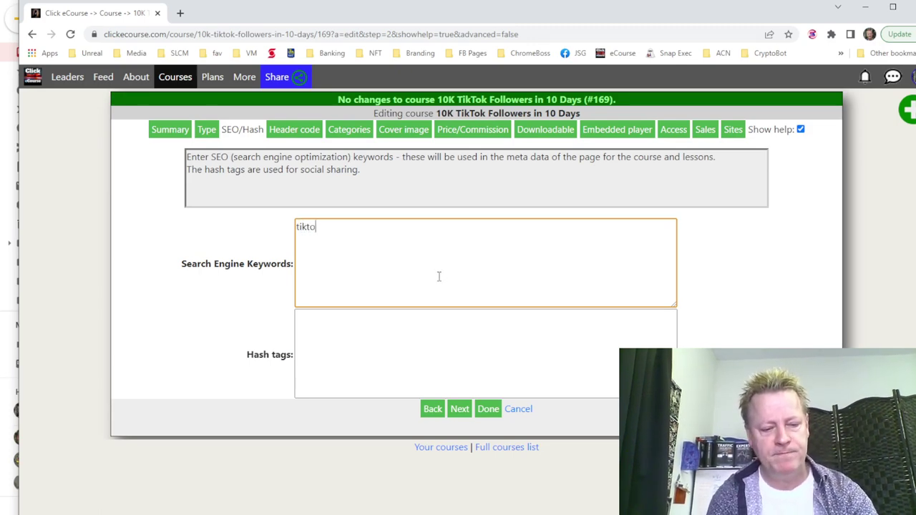
type("k followers")
key("Return")
type("grow ")
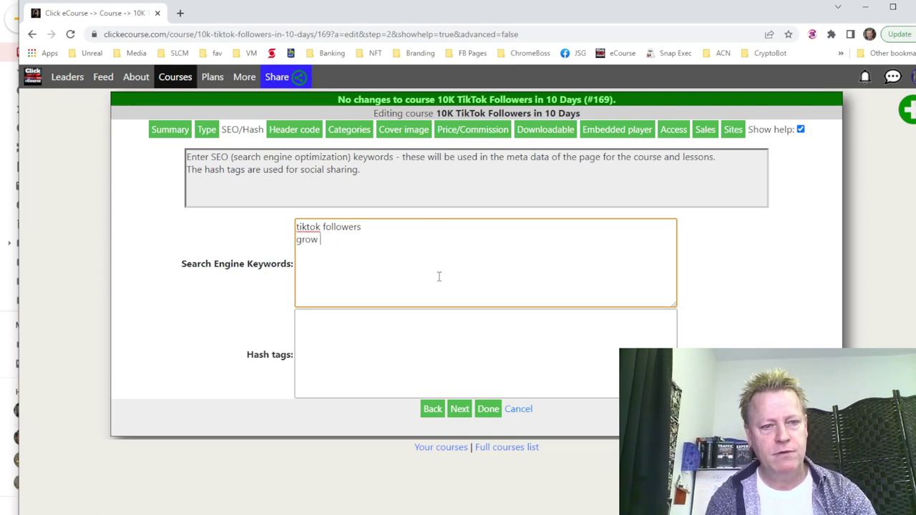
type("your tick")
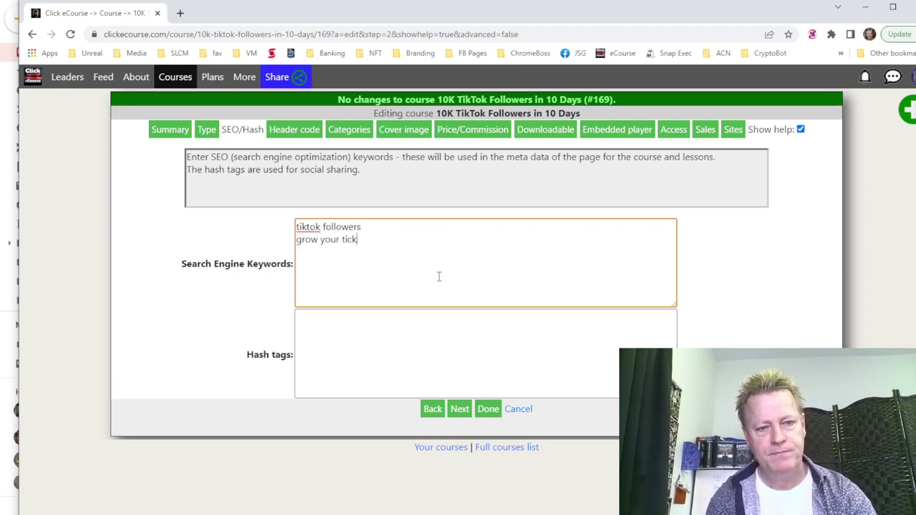
type("ko")
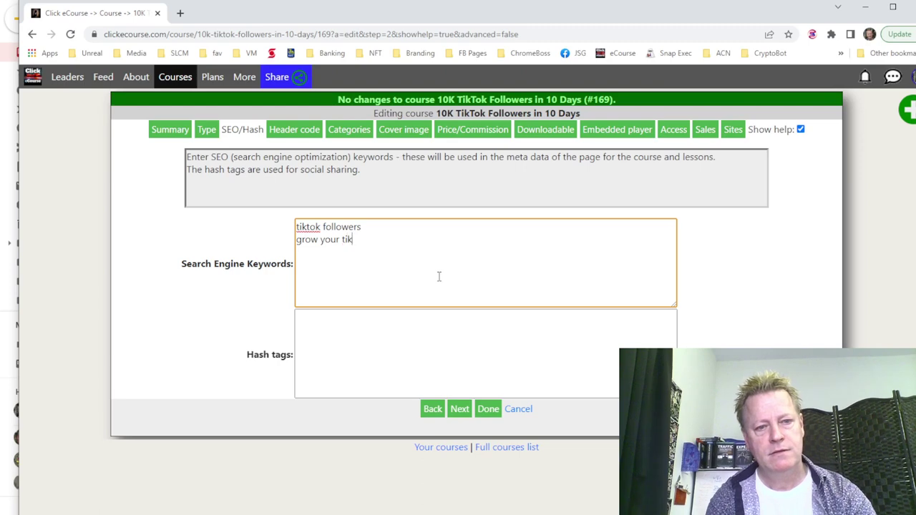
type("ok fans")
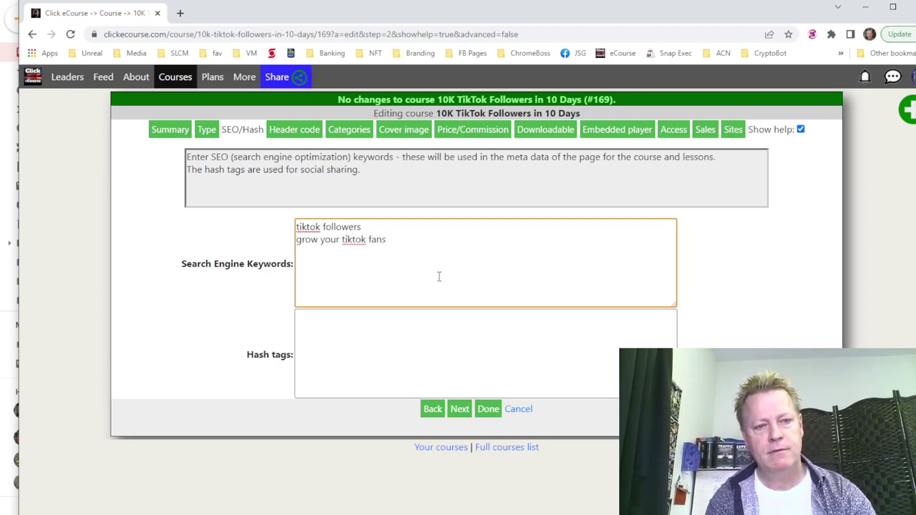
Step: Add "get 10000 tiktok followers in 10 days" as the third line of the search engine keywords
type("get 1")
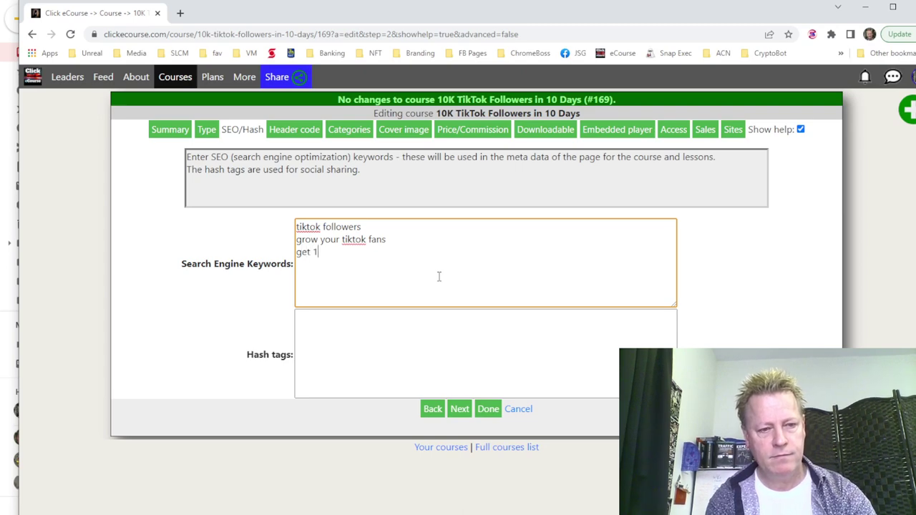
type("000 tik")
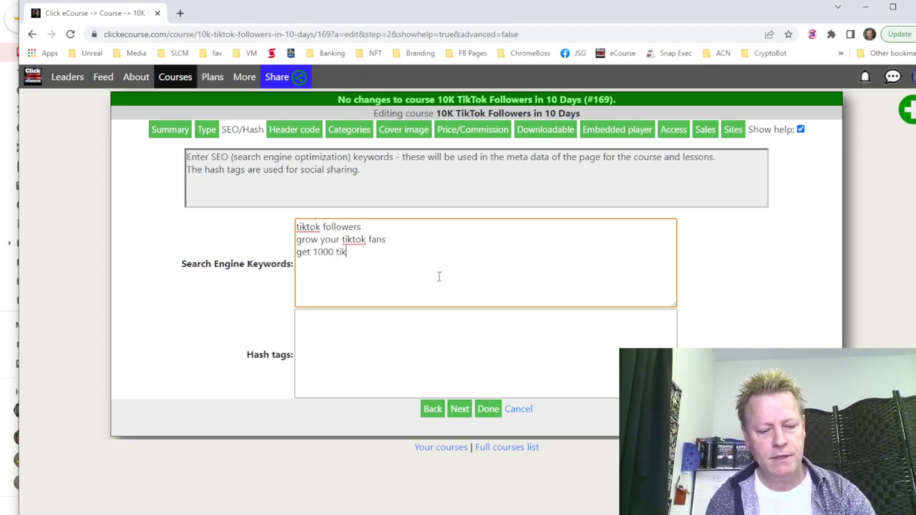
type("tok follow")
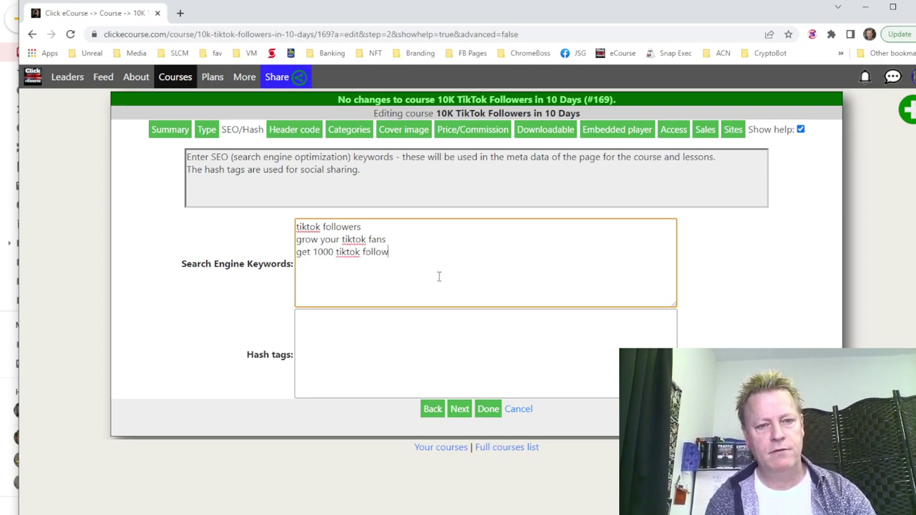
type("ers in 10 days")
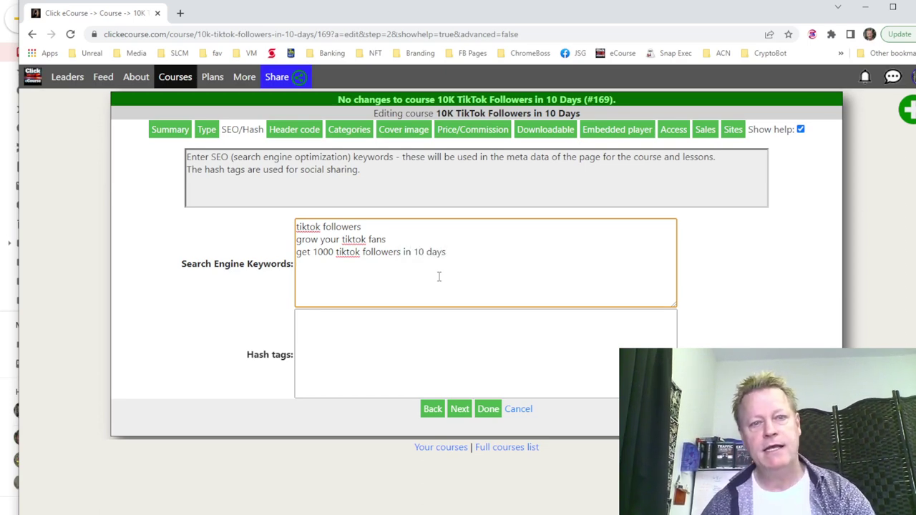
left_click(320, 252)
type("0")
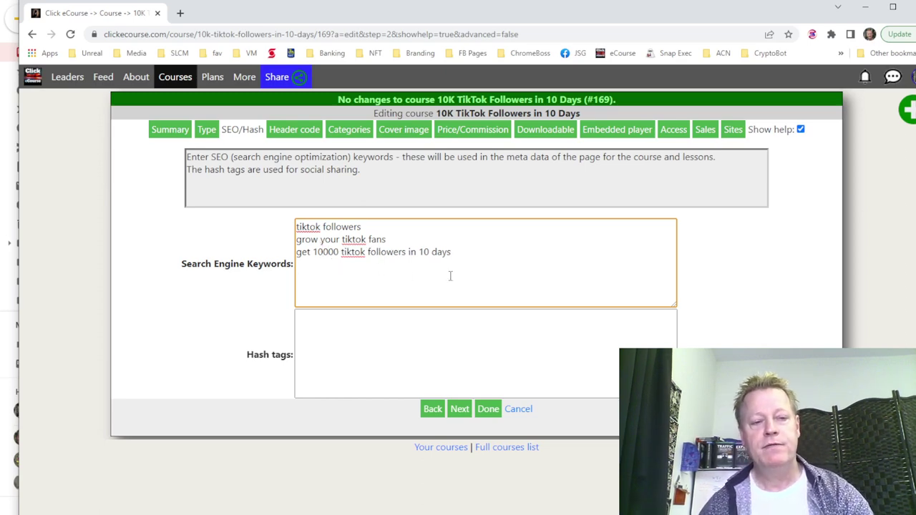
Step: Append ", tiktok fans" to the first line of the search engine keywords
key("ctrl+a")
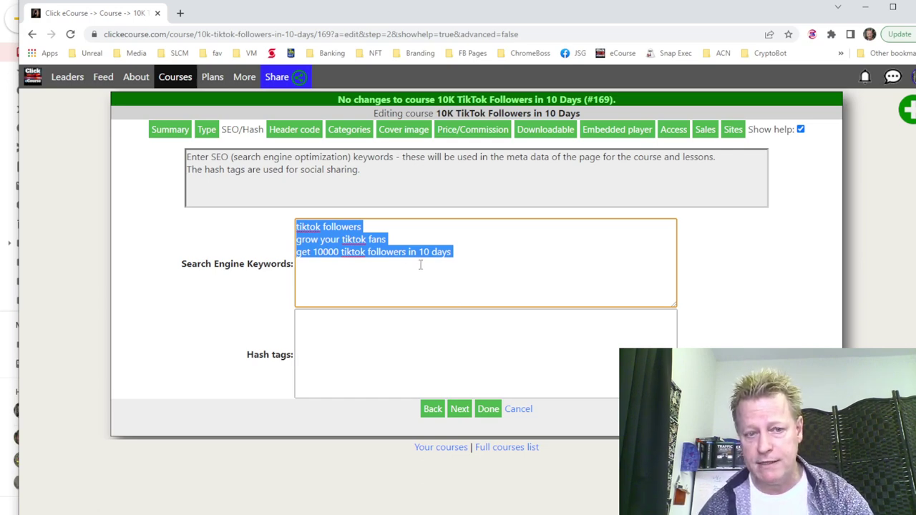
left_click(446, 265)
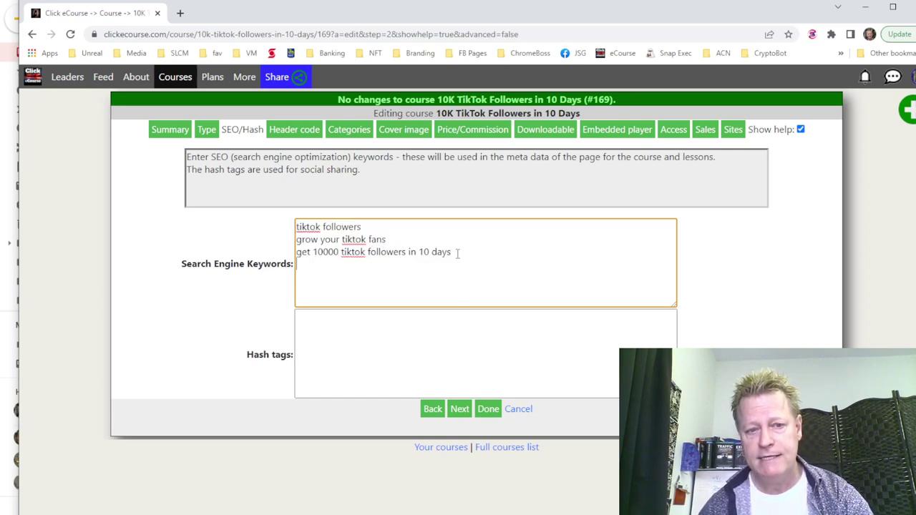
left_click(393, 226)
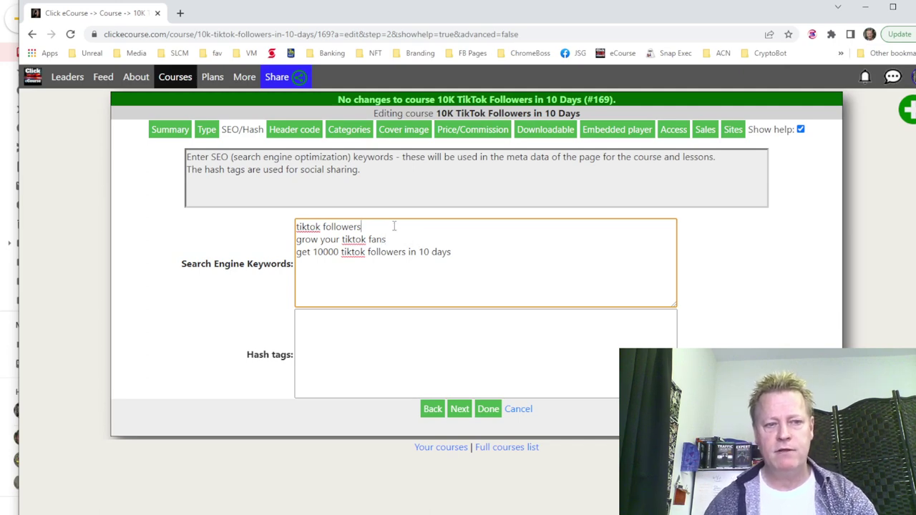
type(", tiktok fans")
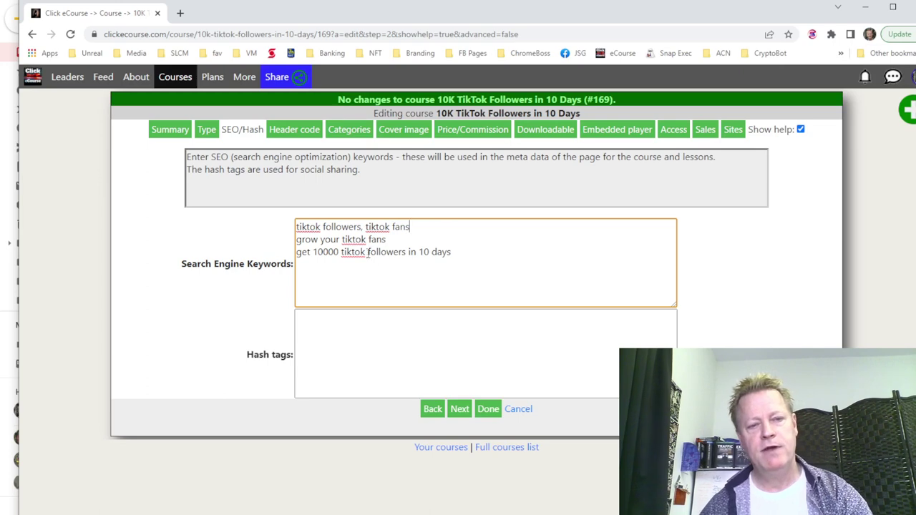
Step: Review the keyword lines and save the course's SEO changes
left_click_drag(356, 227, 445, 252)
left_click(392, 239)
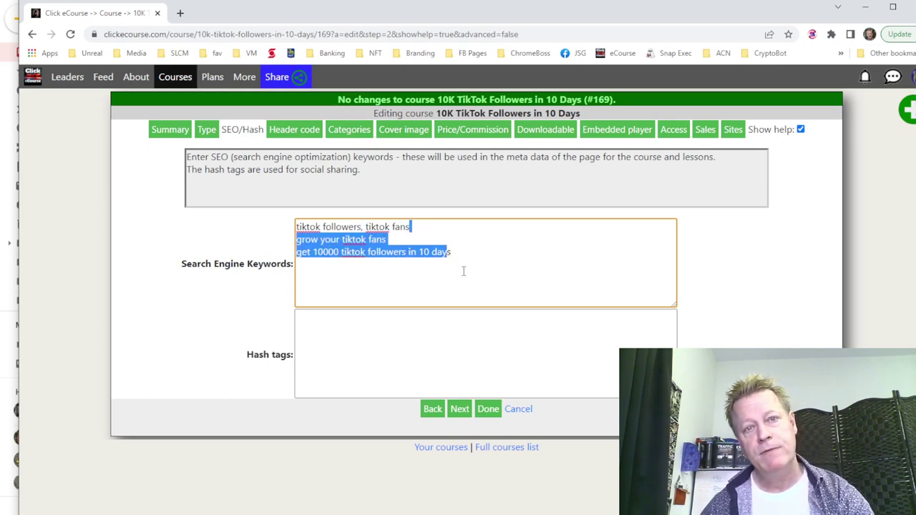
left_click(461, 270)
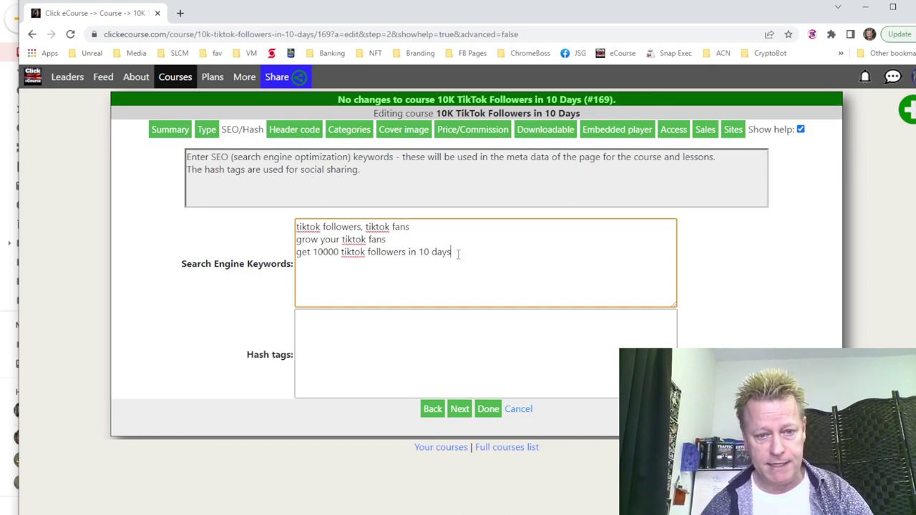
left_click(487, 409)
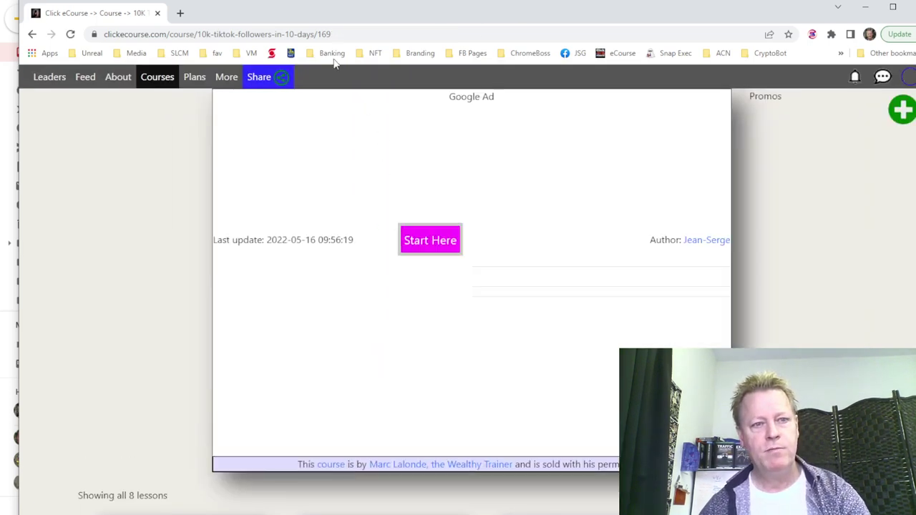
Step: Copy the course's web address and open it in a new Incognito window
left_click(331, 34)
key("super+c")
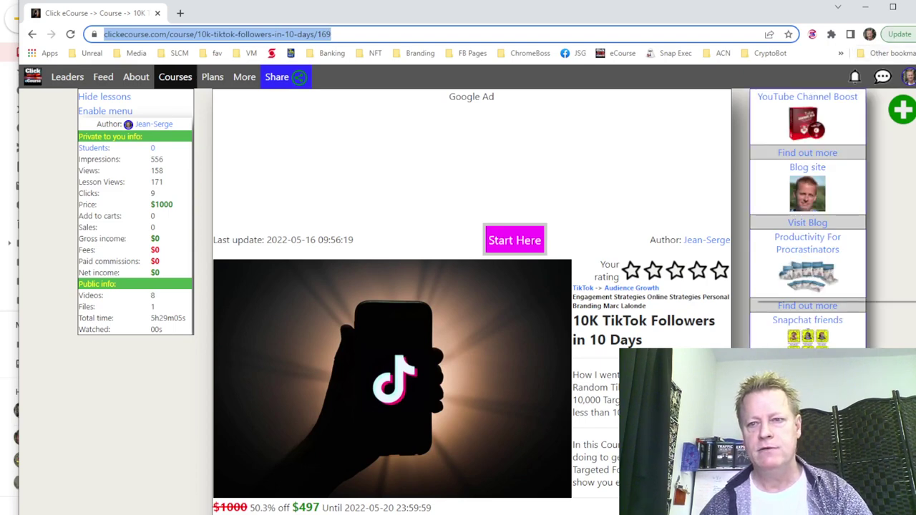
left_click(900, 34)
left_click(823, 97)
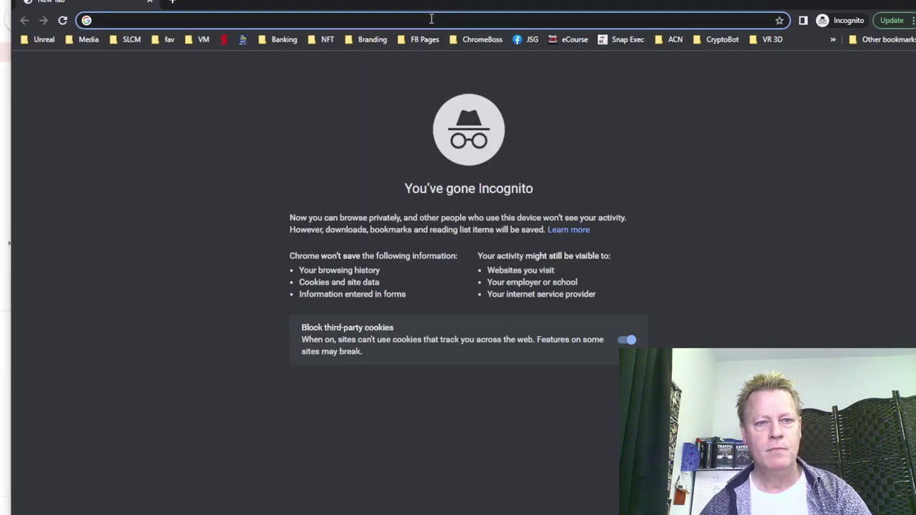
right_click(431, 20)
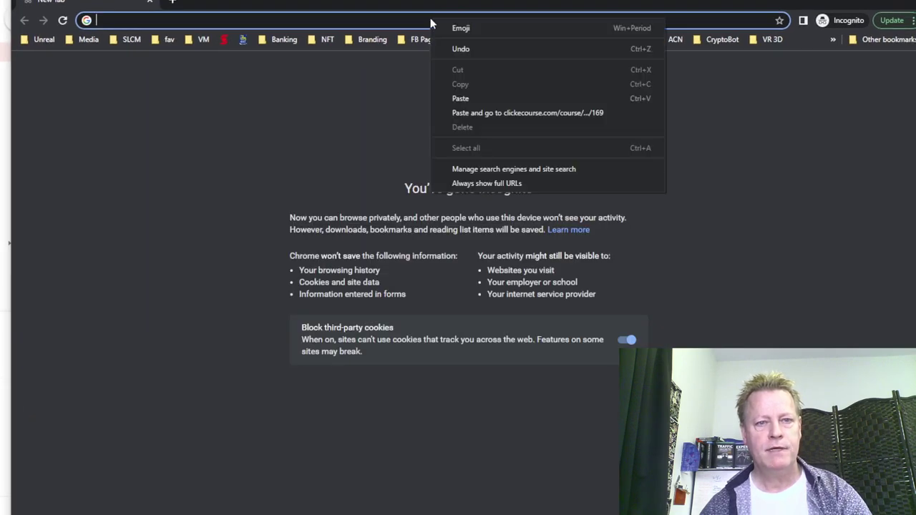
left_click(486, 110)
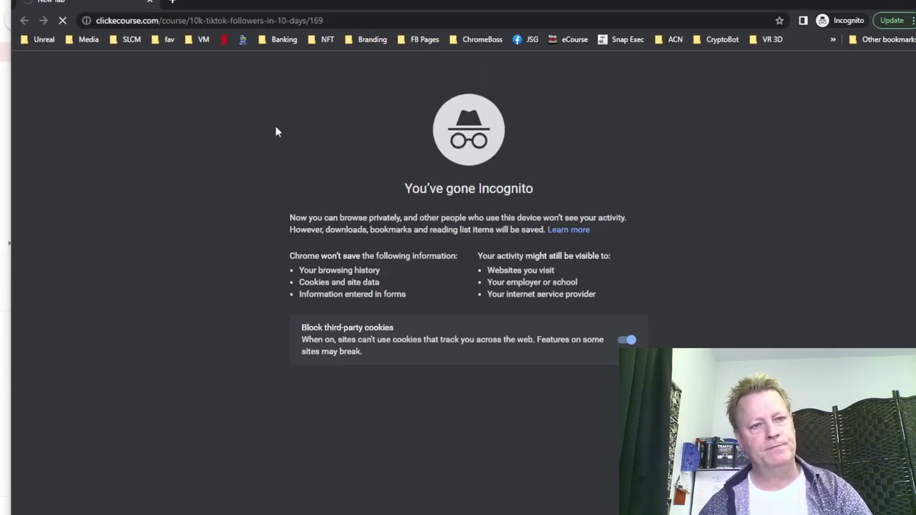
left_click_drag(358, 3, 391, 0)
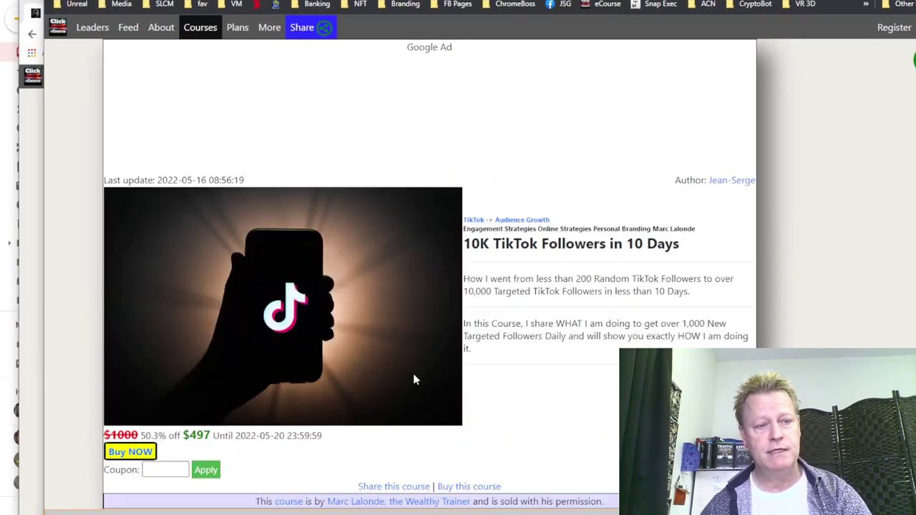
Step: Look over the lessons on the public course page and view the page's source code
scroll(491, 346, "down", 9)
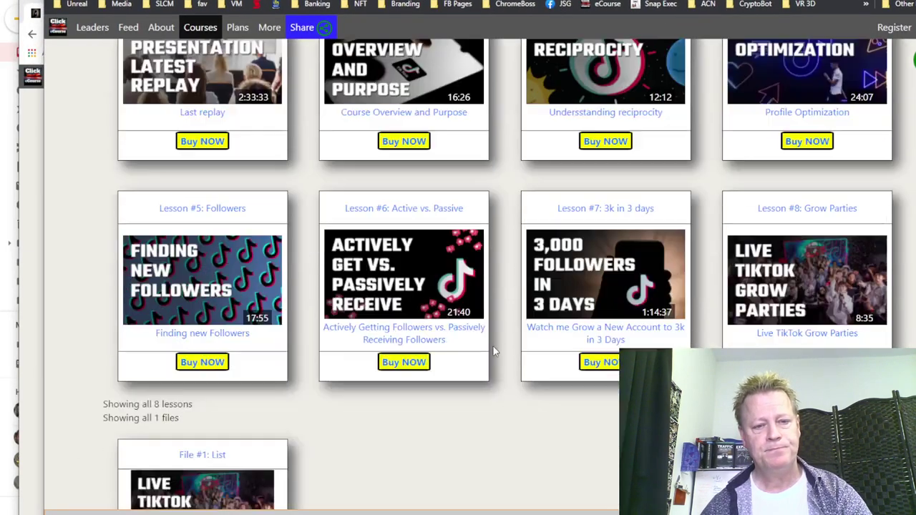
scroll(493, 346, "up", 4)
scroll(493, 346, "up", 5)
right_click(532, 141)
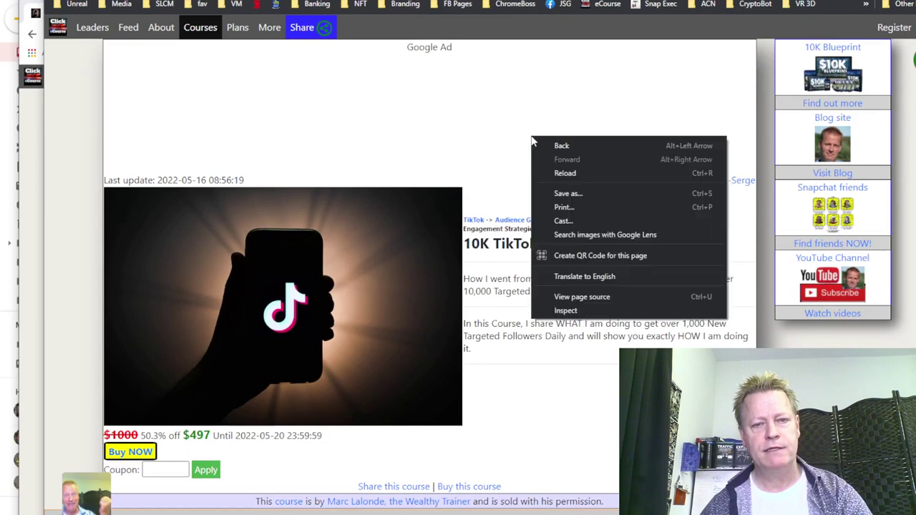
left_click(588, 312)
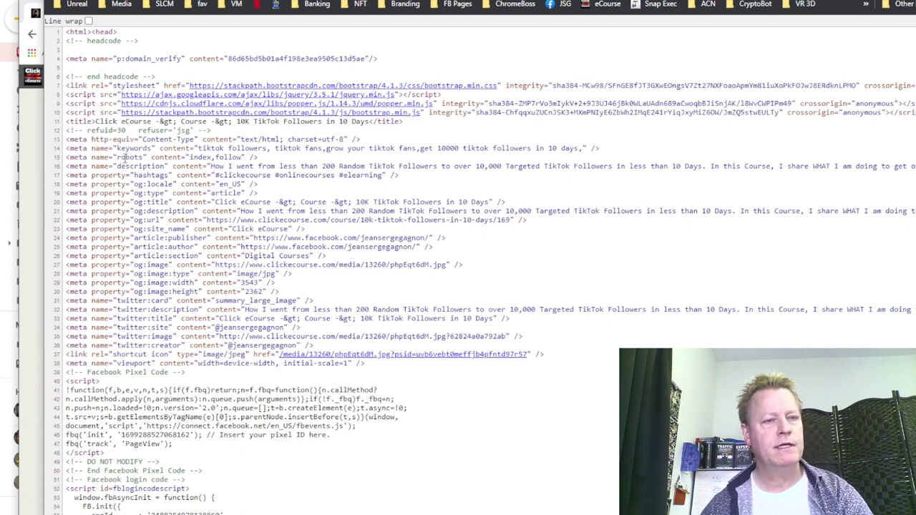
Step: Examine the keywords meta tag in the page source, then close the source view and the Incognito course page
left_click_drag(66, 148, 613, 151)
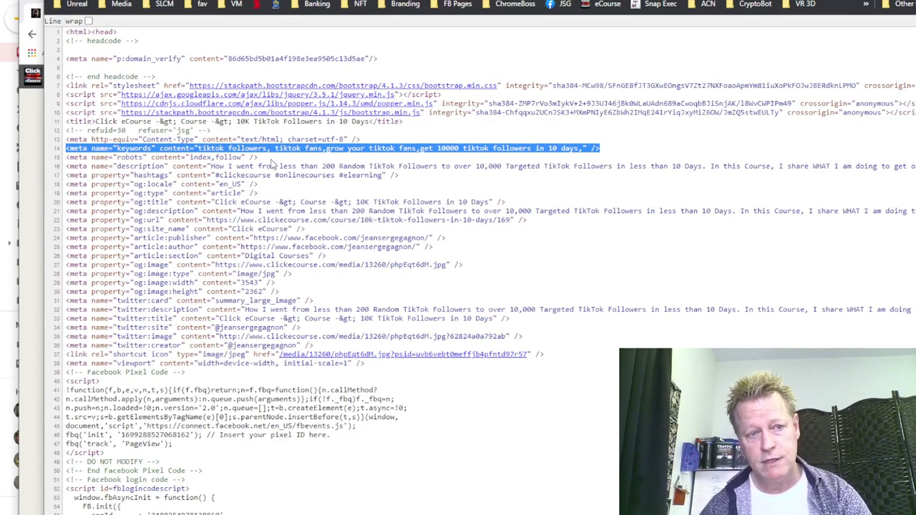
left_click(216, 152)
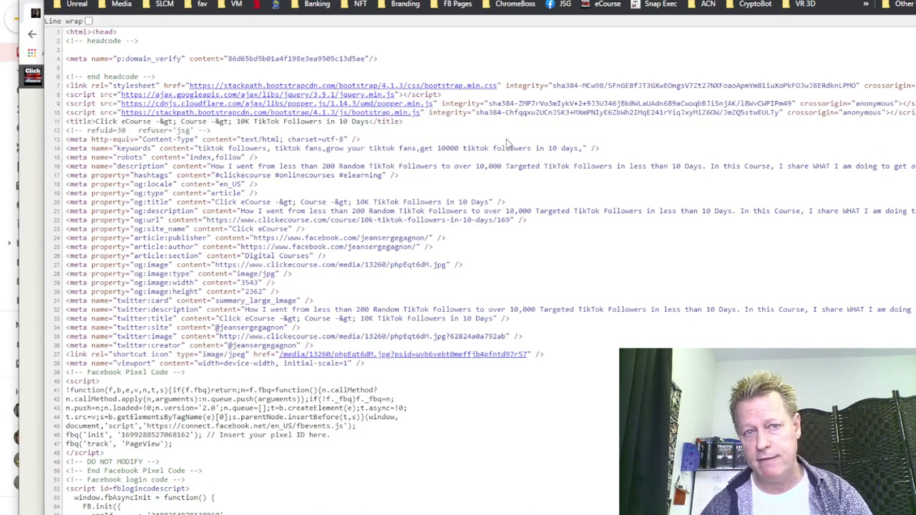
left_click_drag(102, 152, 387, 138)
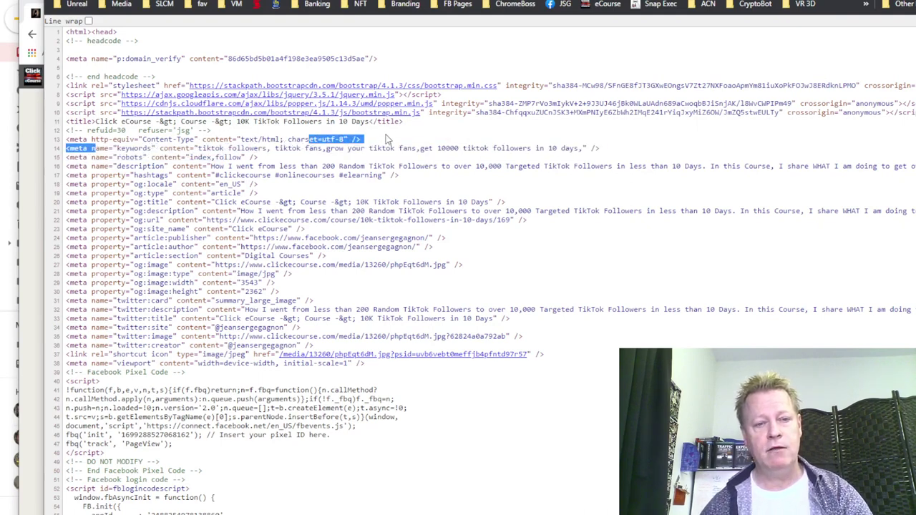
left_click(386, 138)
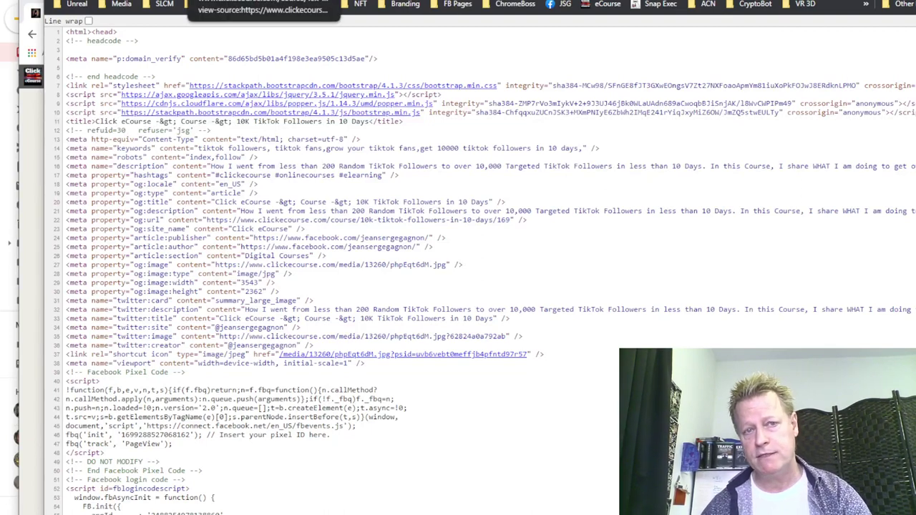
key("ctrl+w")
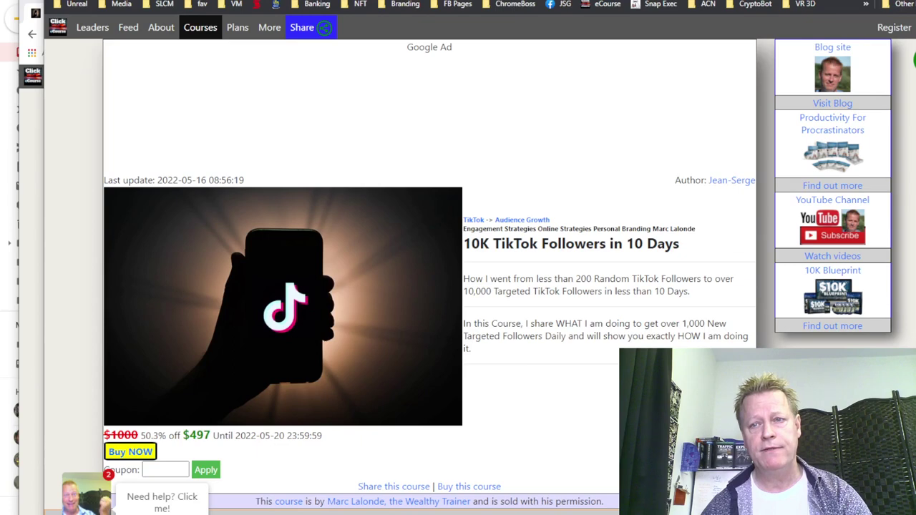
key("ctrl+w")
Step: Compare the course title with the title text in the course's web address
scroll(587, 293, "down", 1)
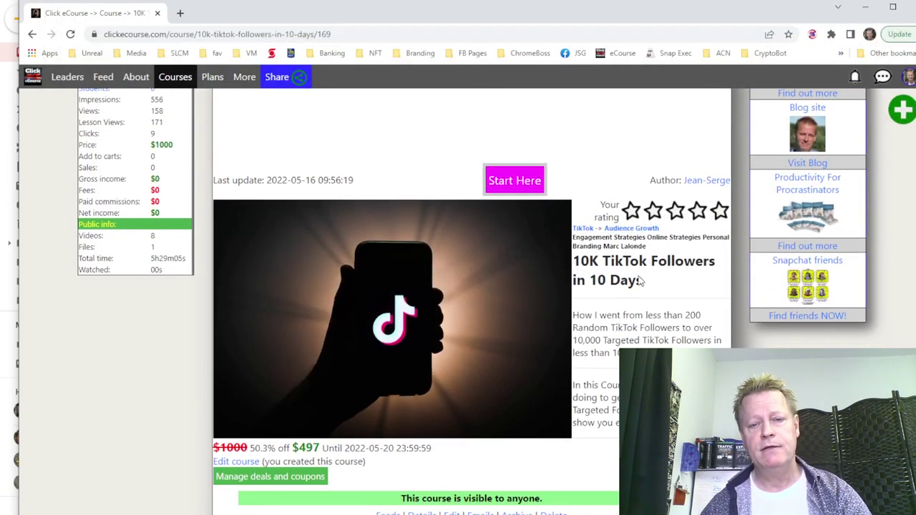
left_click_drag(644, 282, 586, 264)
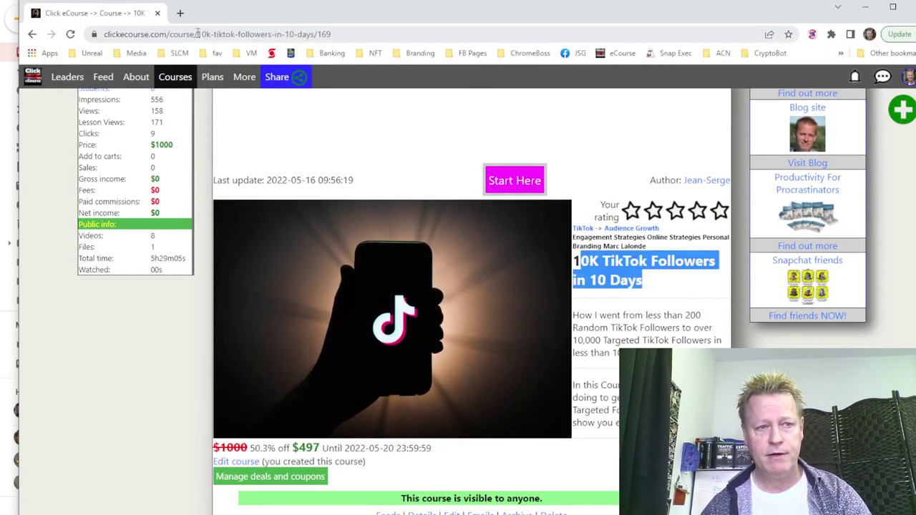
left_click_drag(198, 33, 304, 25)
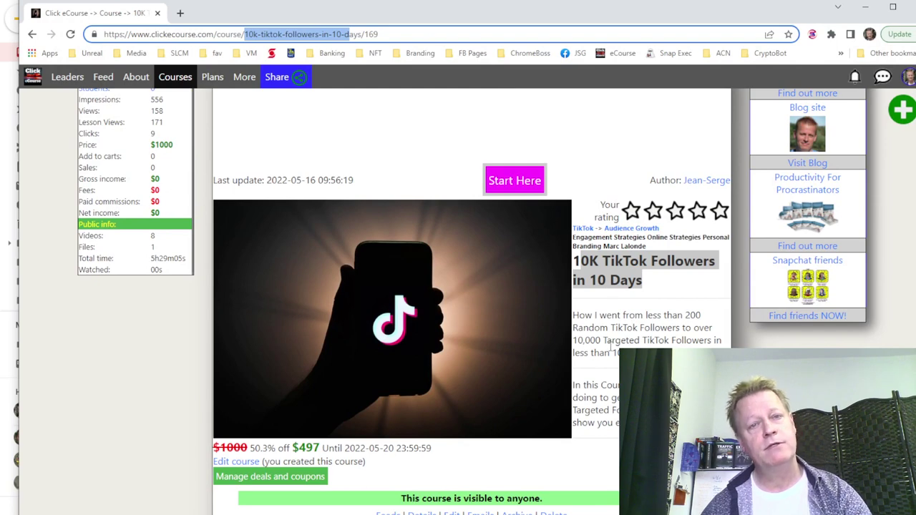
Step: Open the course for editing, review its price and commission settings, and finish editing without changing the price
scroll(612, 346, "down", 3)
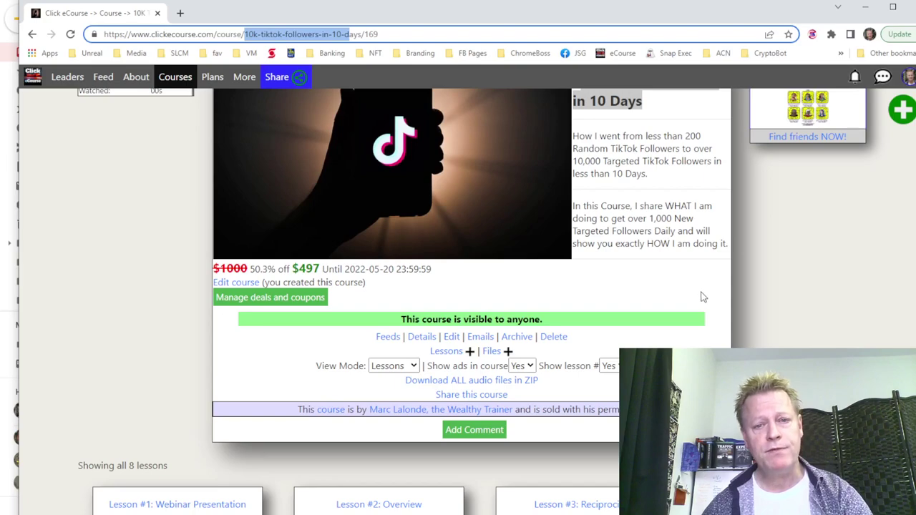
scroll(683, 278, "up", 3)
scroll(307, 275, "down", 3)
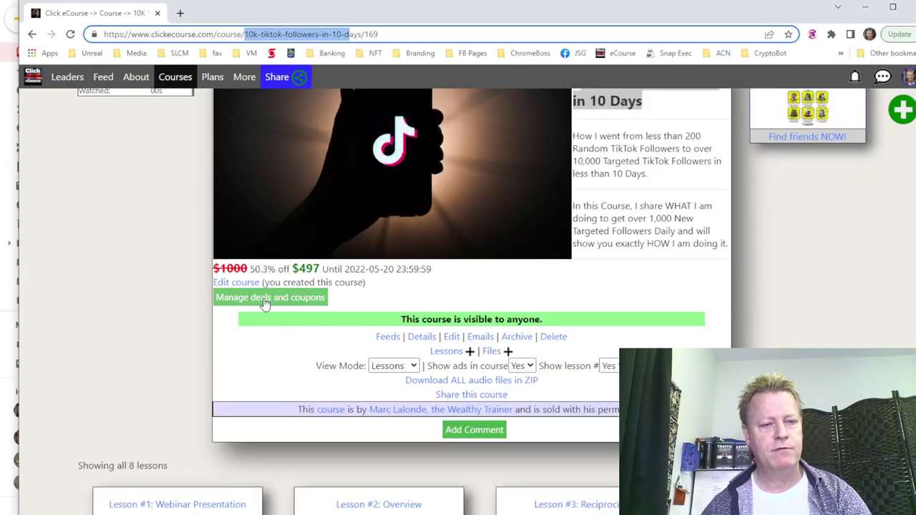
left_click(247, 283)
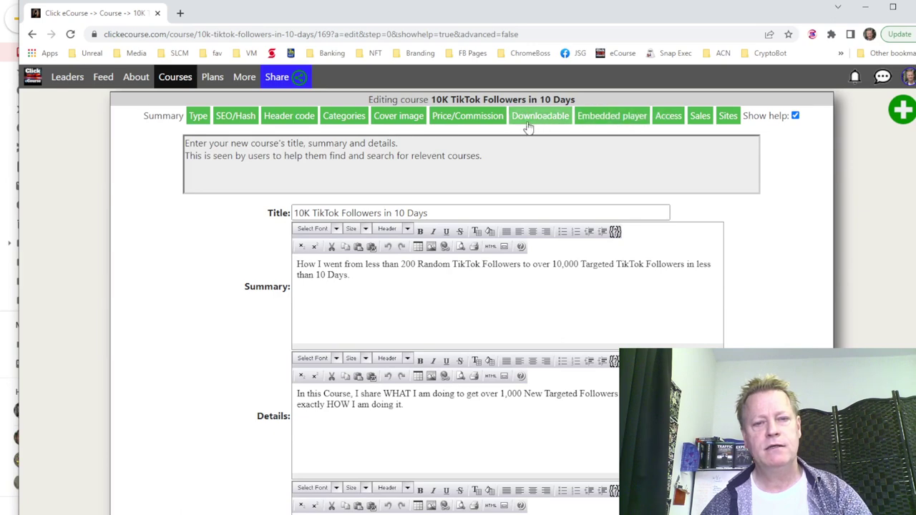
left_click(467, 116)
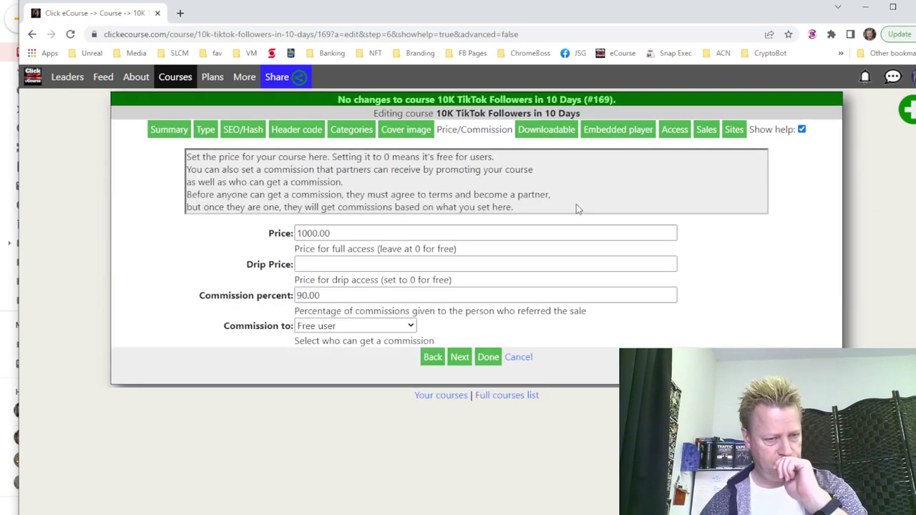
left_click_drag(354, 234, 288, 228)
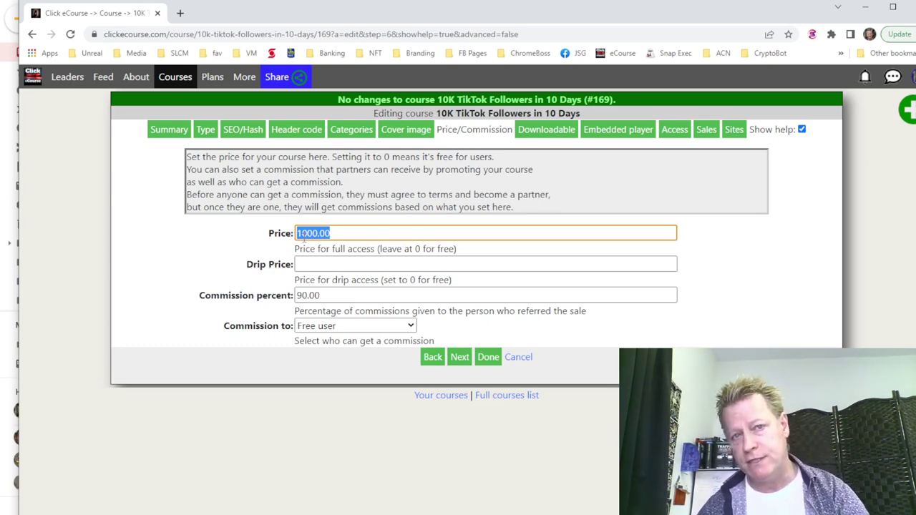
left_click(280, 256)
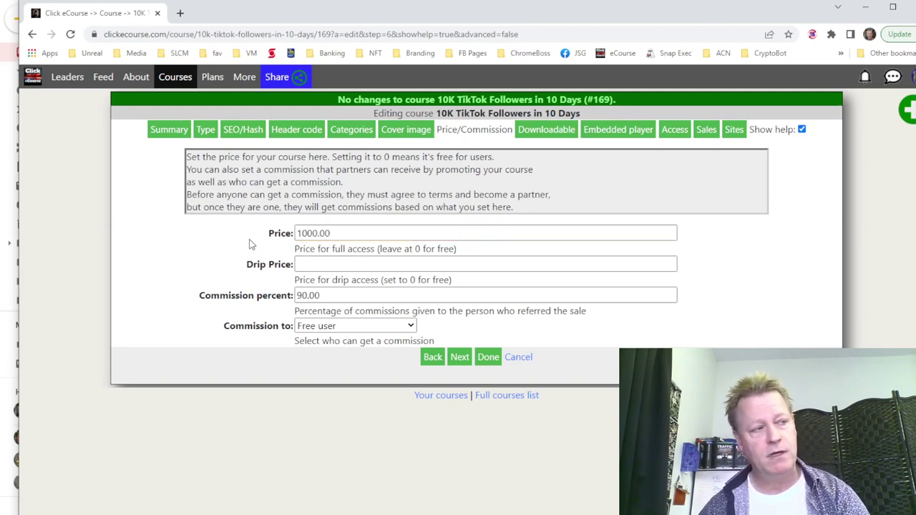
key("shift+Tab")
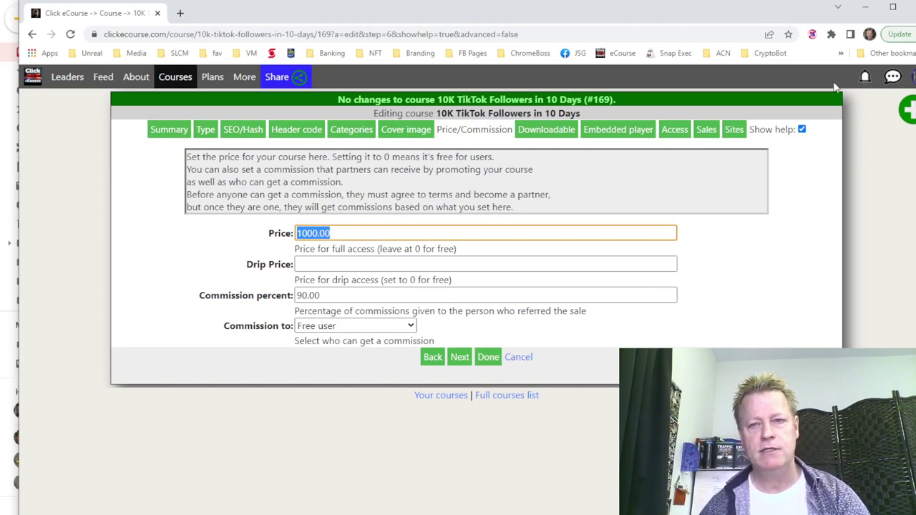
left_click(488, 357)
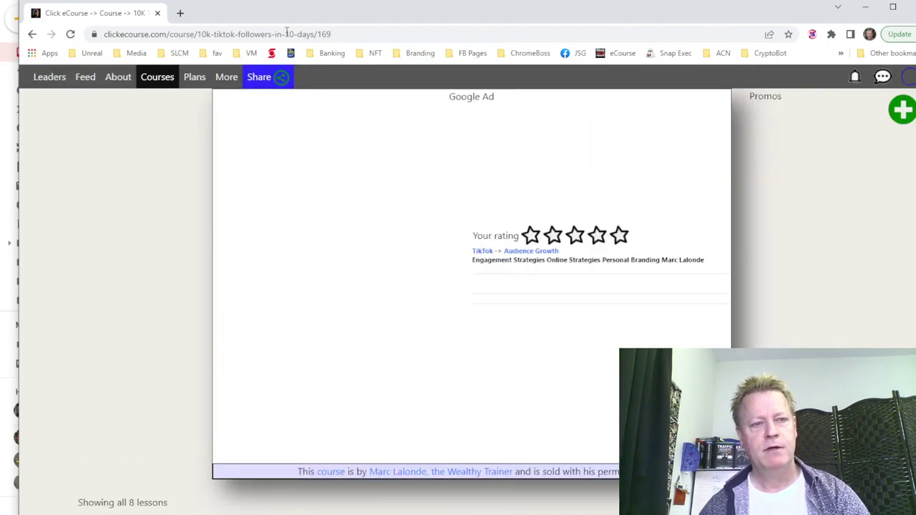
Step: Copy the course's web address and load it in a new Incognito window to see the public version
left_click(287, 34)
key("ctrl+c")
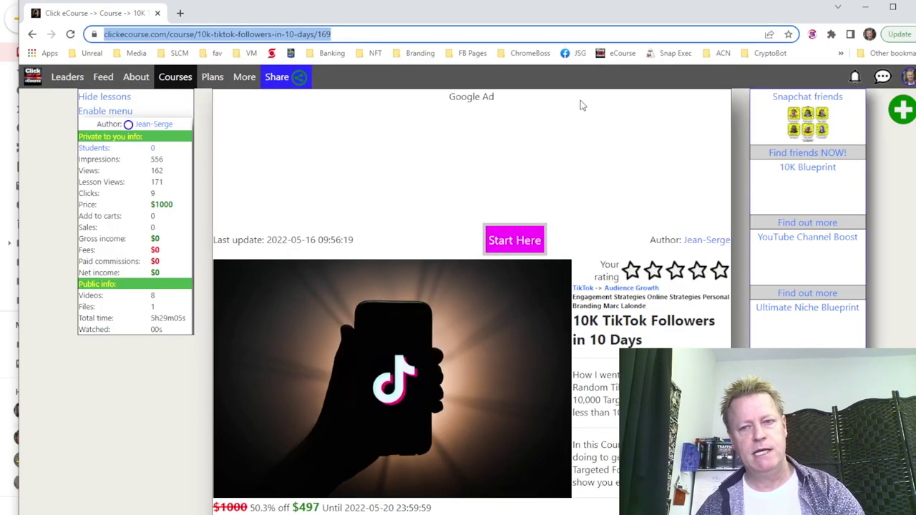
left_click(899, 33)
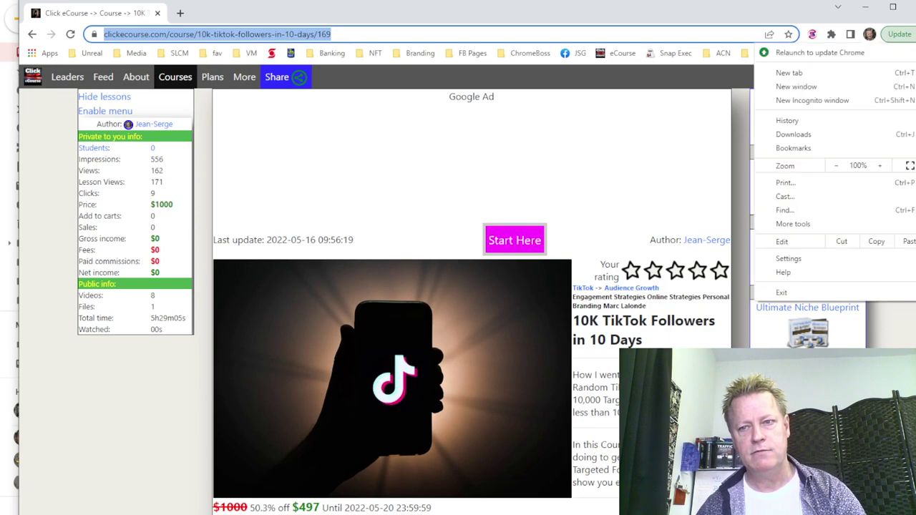
left_click(814, 99)
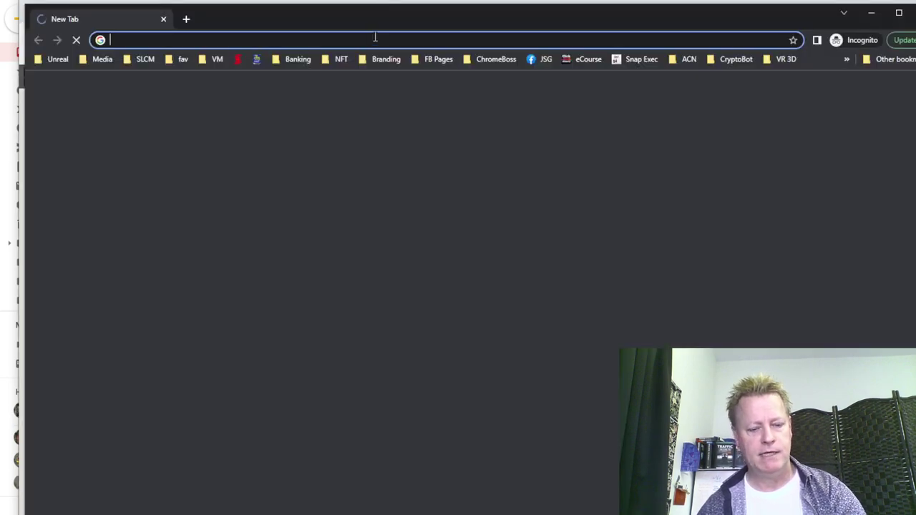
key("ctrl+v")
key("Return")
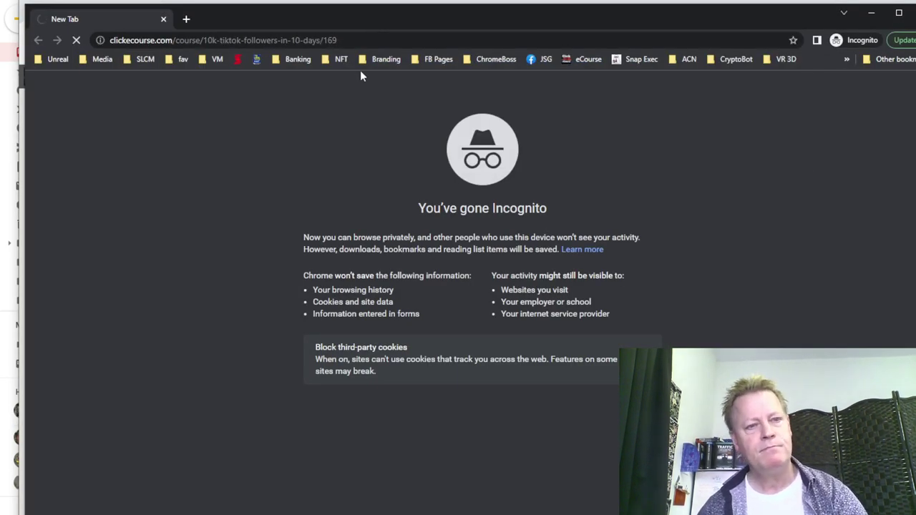
left_click_drag(378, 20, 353, 0)
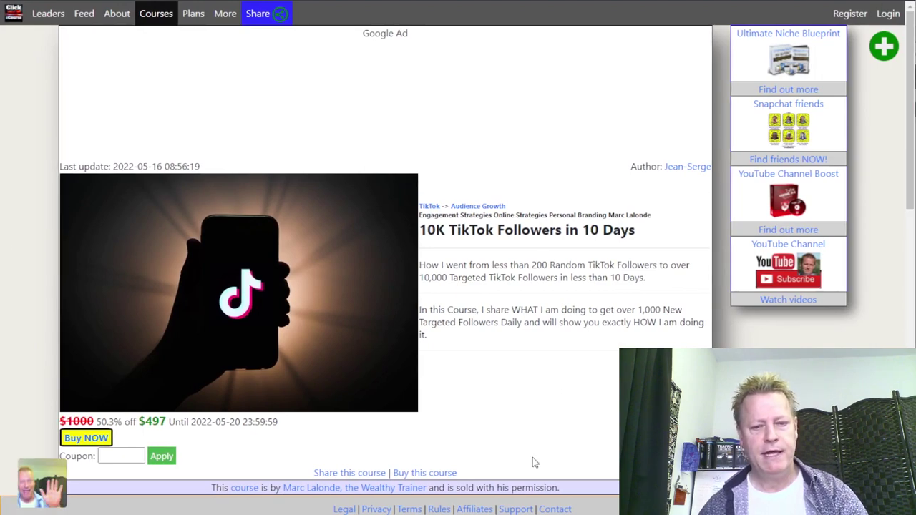
Step: Examine the discounted price and the offer's expiry date on the public course page
scroll(514, 305, "down", 3)
scroll(428, 333, "down", 3)
scroll(305, 388, "up", 5)
scroll(131, 265, "down", 2)
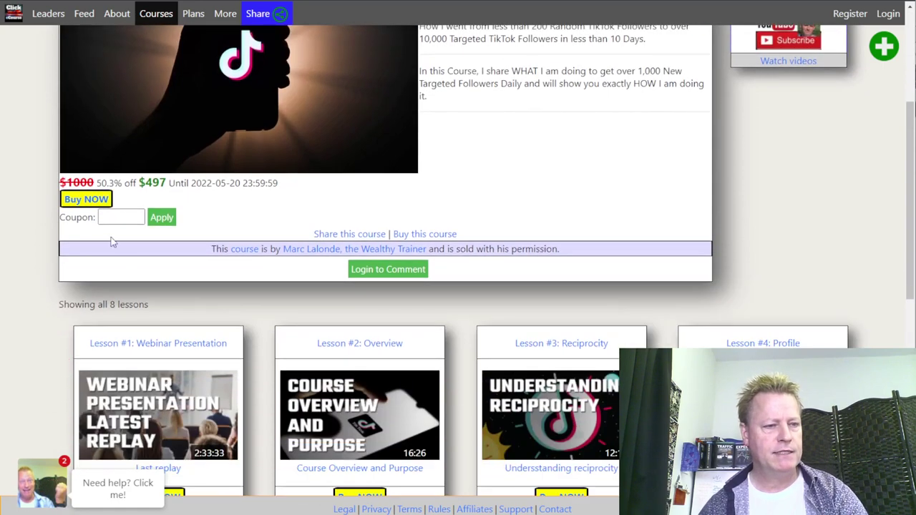
left_click_drag(60, 183, 282, 185)
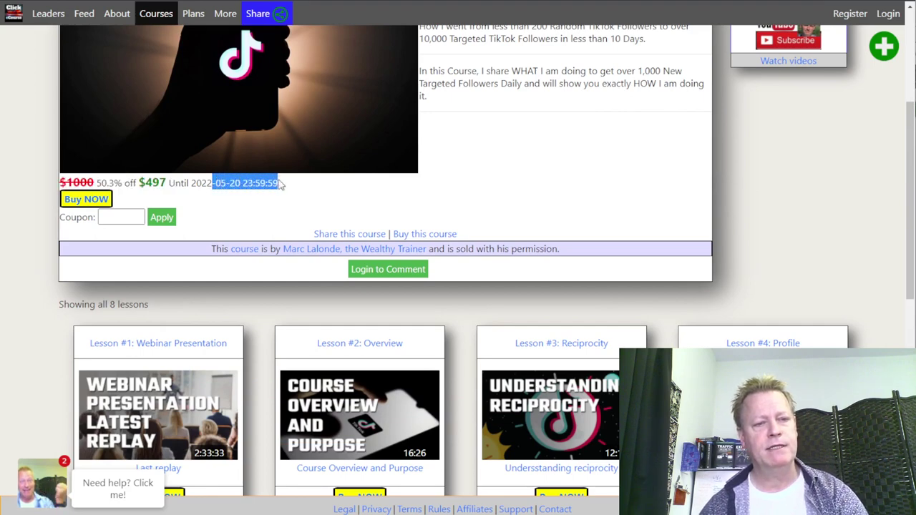
left_click(319, 207)
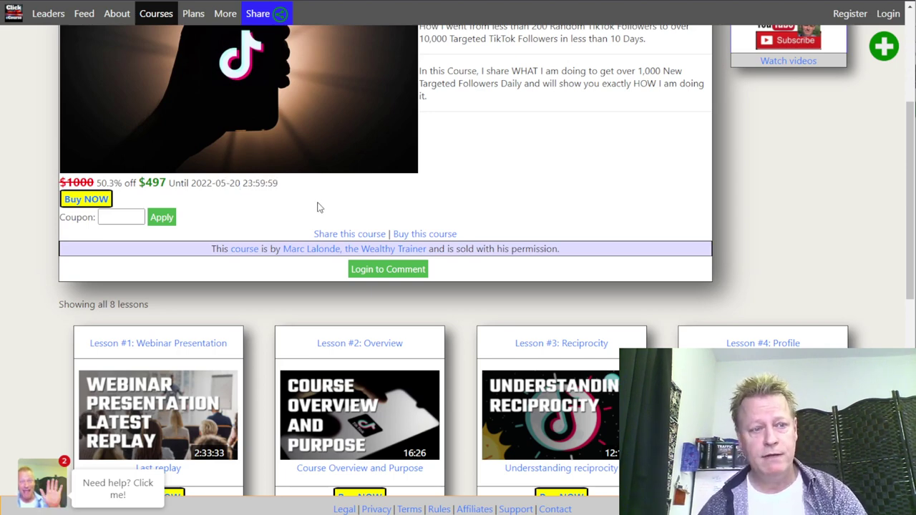
left_click_drag(213, 183, 262, 185)
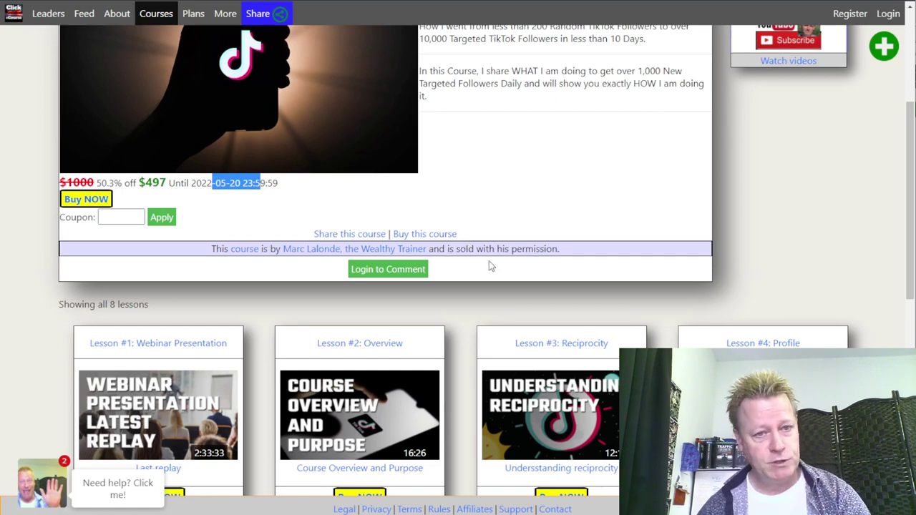
left_click(487, 189)
scroll(486, 189, "up", 1)
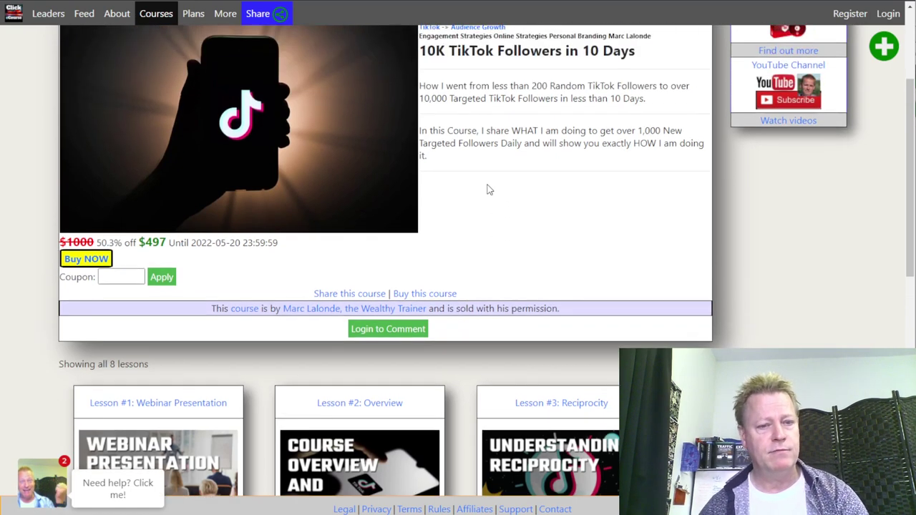
scroll(491, 186, "up", 3)
scroll(520, 243, "down", 2)
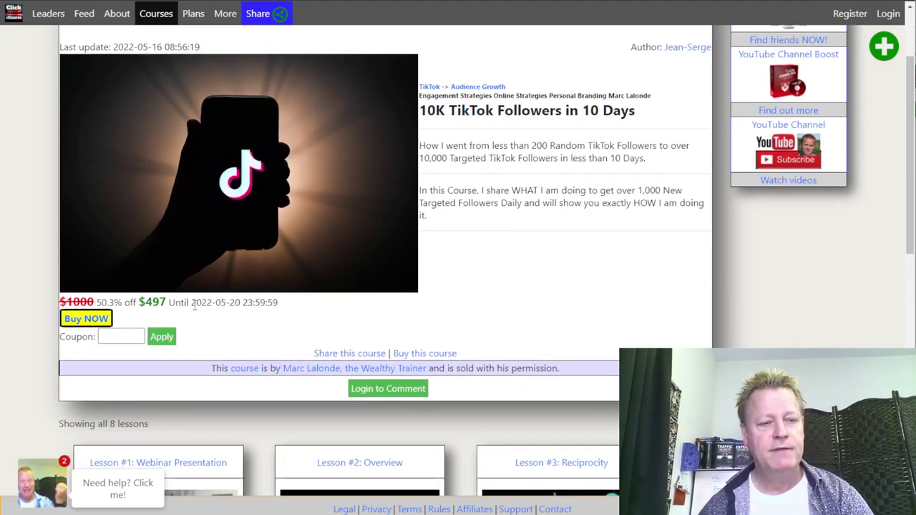
left_click_drag(191, 304, 274, 320)
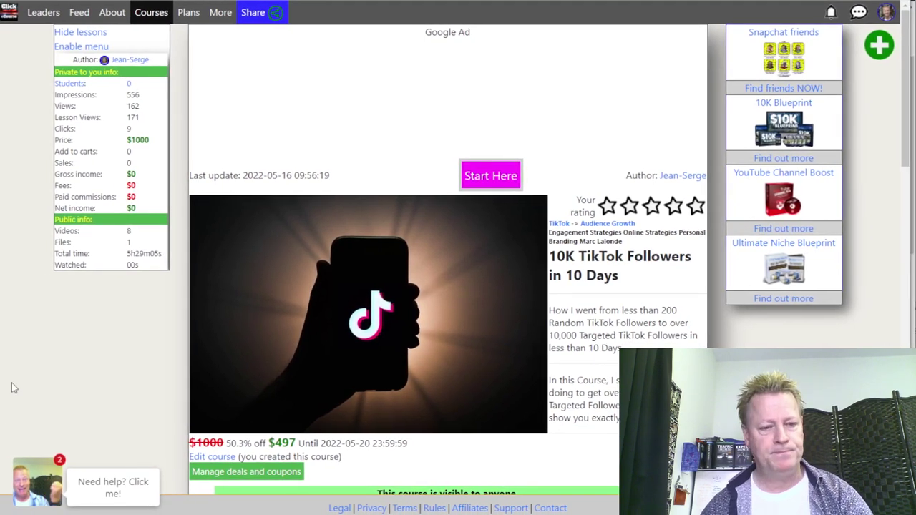
Step: Open the deals and coupons manager from the creator's course page and review the current deal's price
scroll(426, 472, "down", 4)
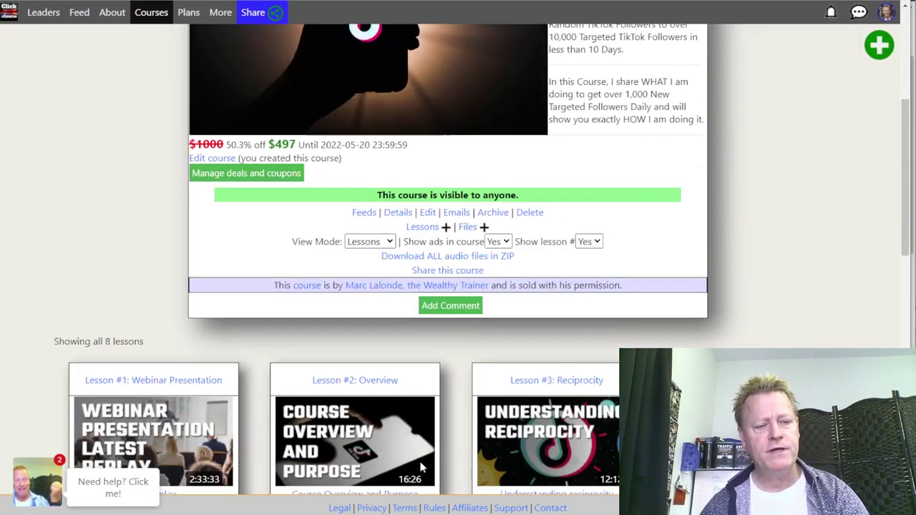
left_click(260, 177)
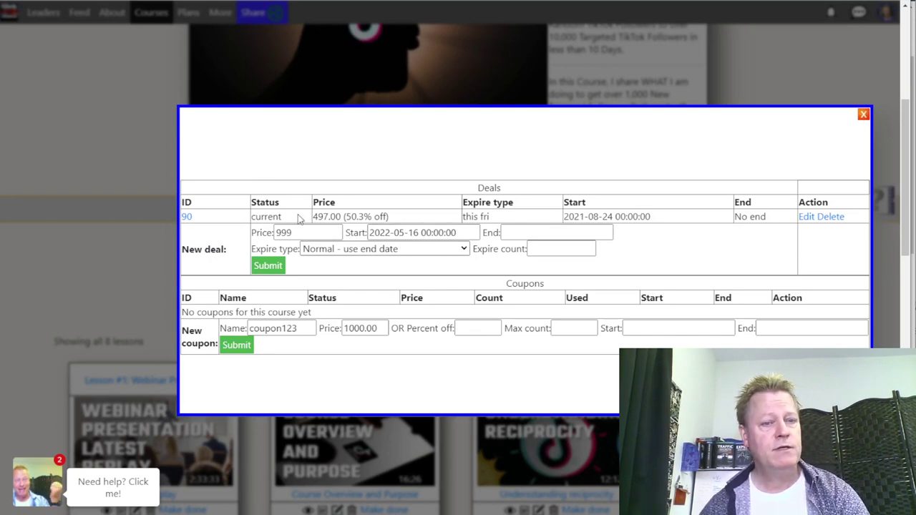
left_click_drag(310, 216, 393, 229)
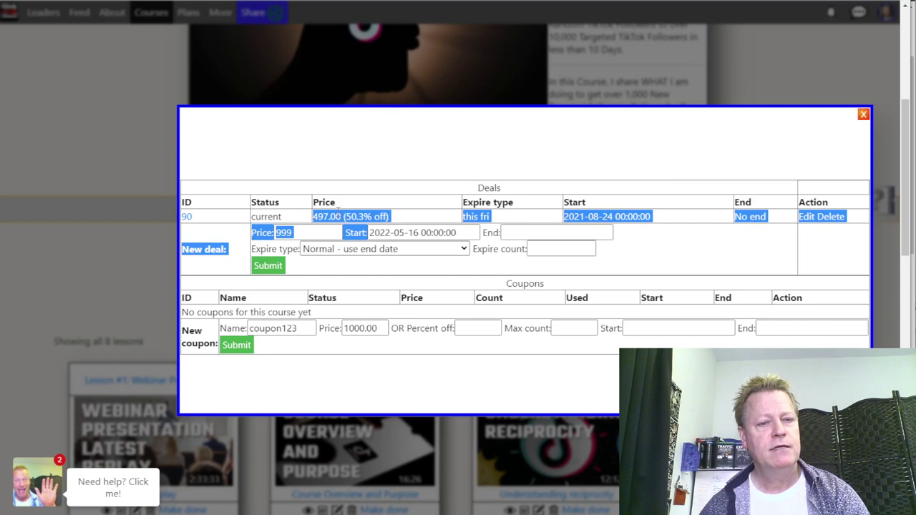
left_click(402, 268)
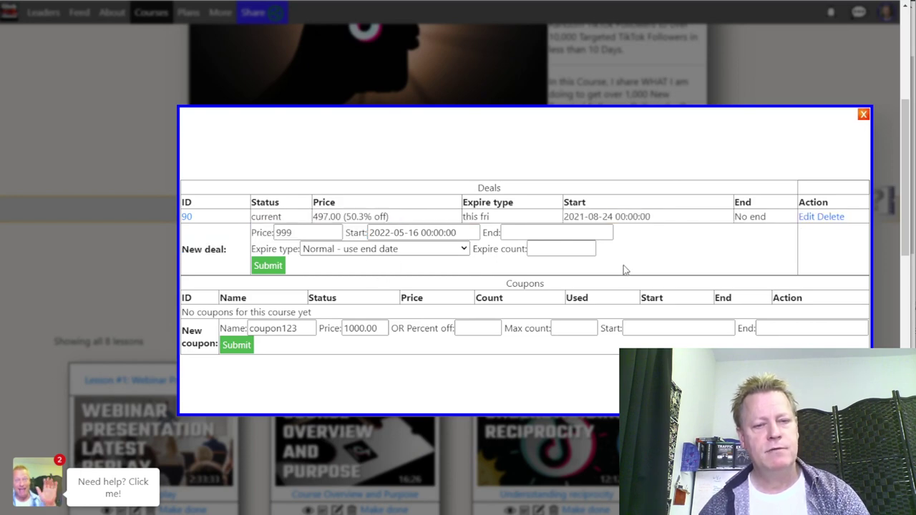
Step: Set the new deal's price to 397 and its end date to 2022-05-30
double_click(294, 233)
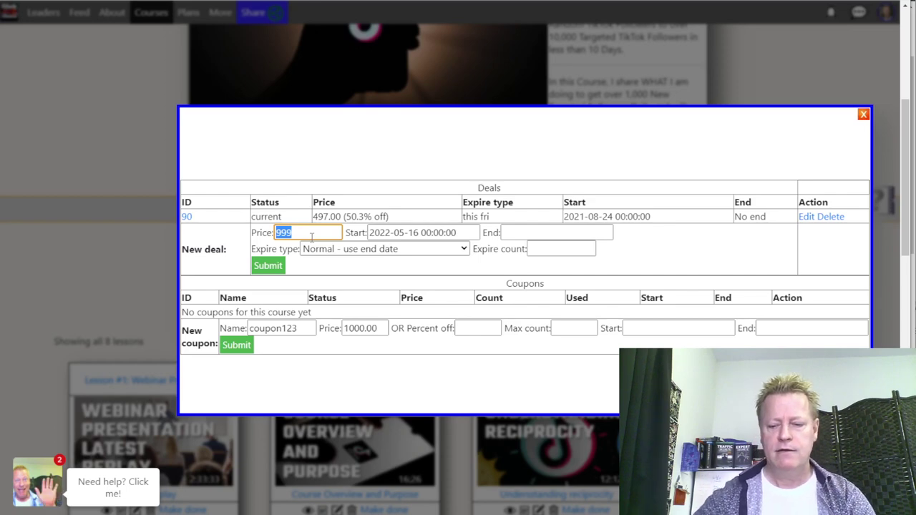
type("397")
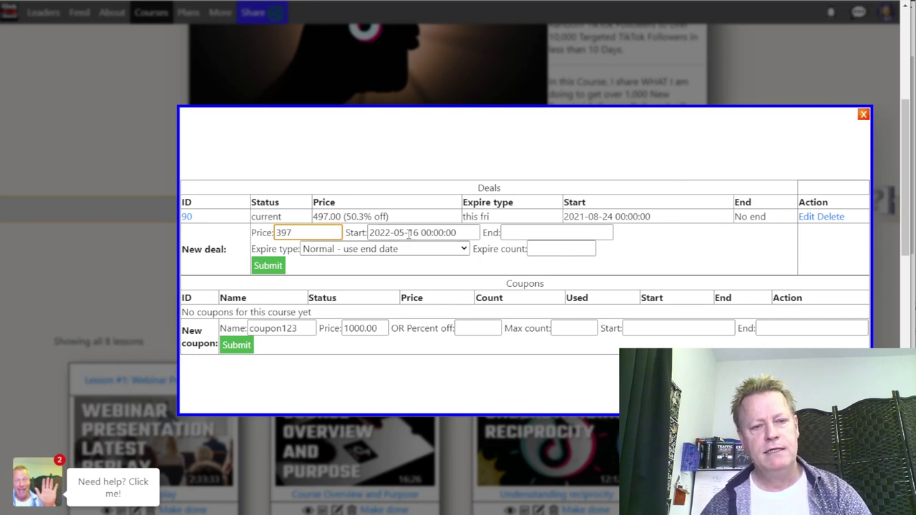
left_click(526, 229)
type("2022-05-30")
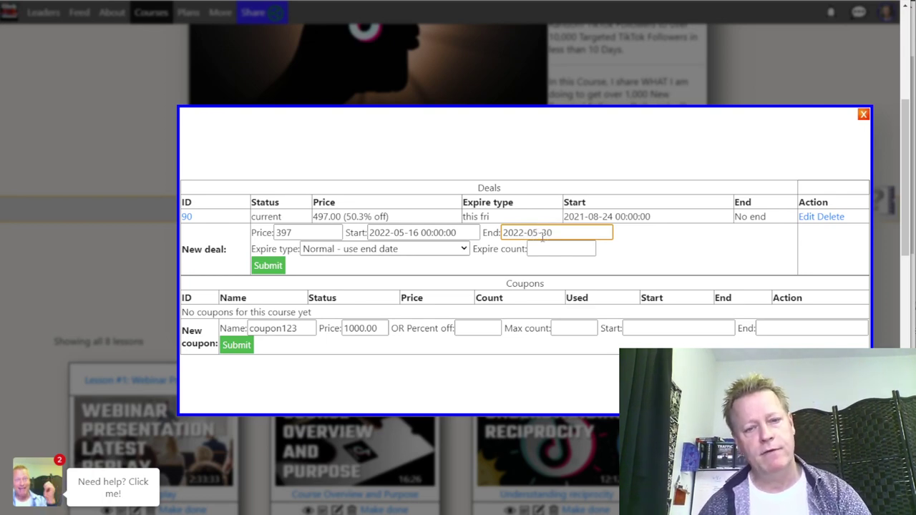
Step: Change the new deal's price to 124, submit the deal and close the deals and coupons manager
left_click(503, 270)
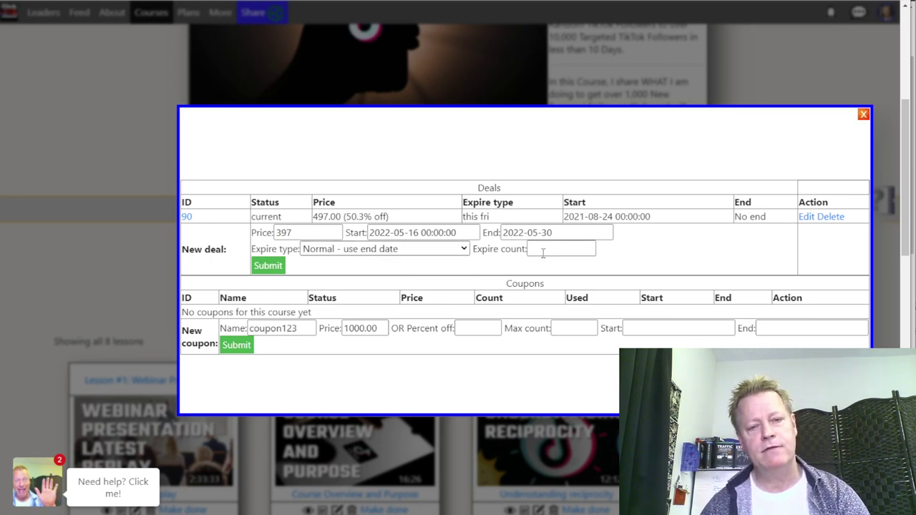
double_click(294, 236)
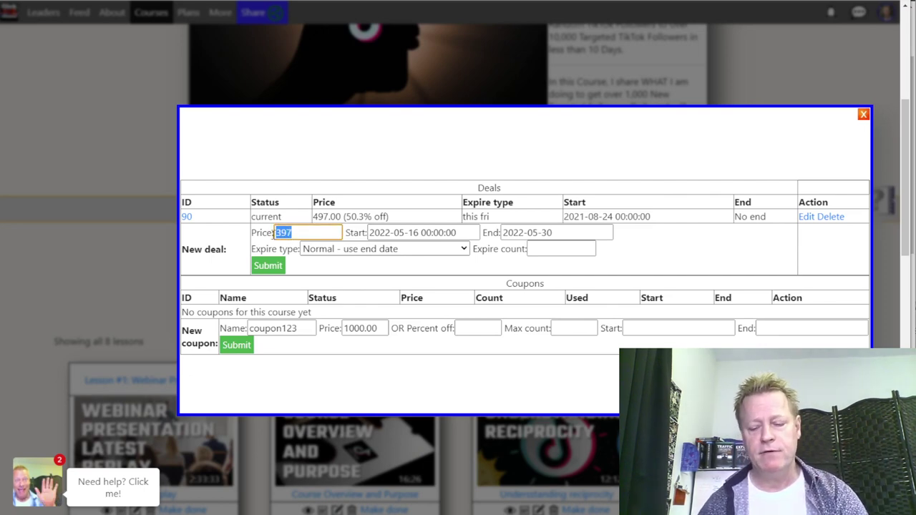
type("124")
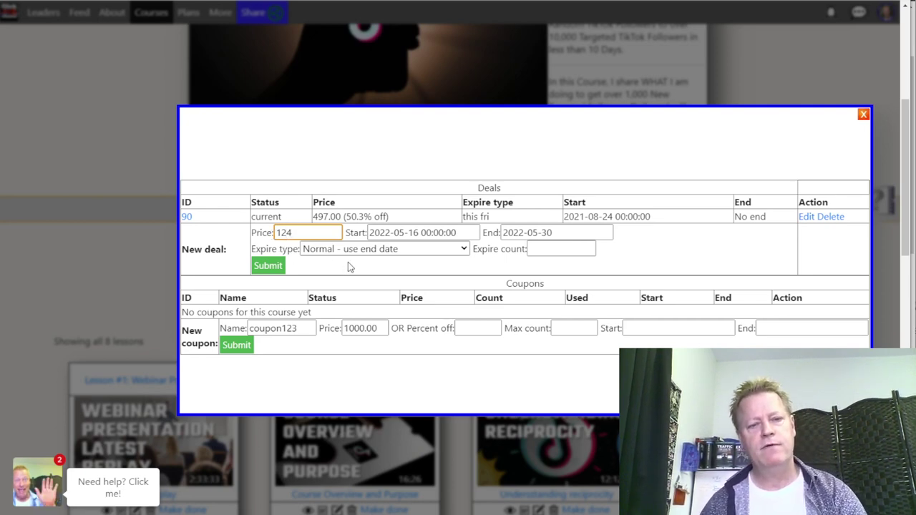
left_click(348, 263)
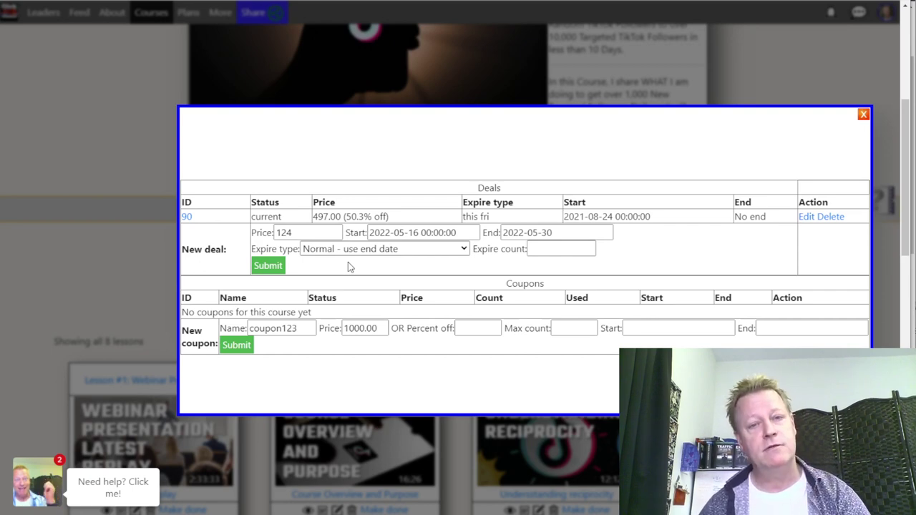
double_click(299, 236)
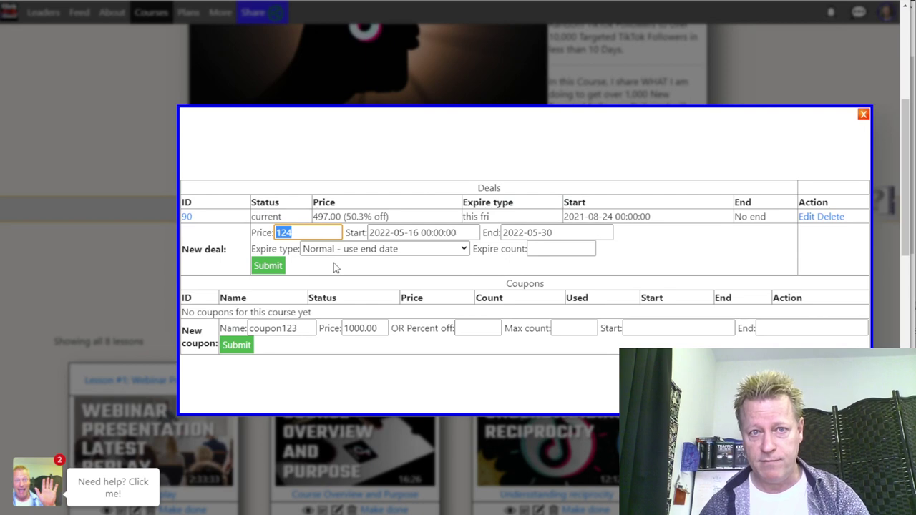
left_click(267, 269)
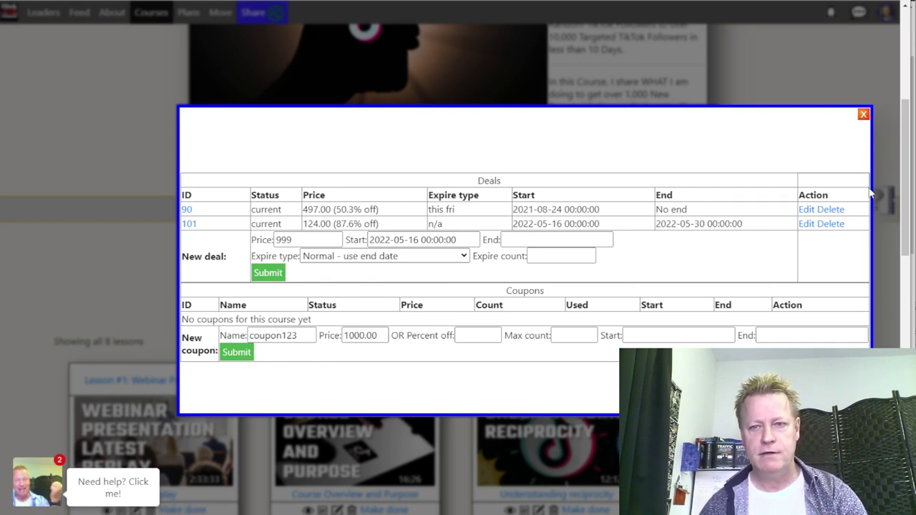
left_click(863, 115)
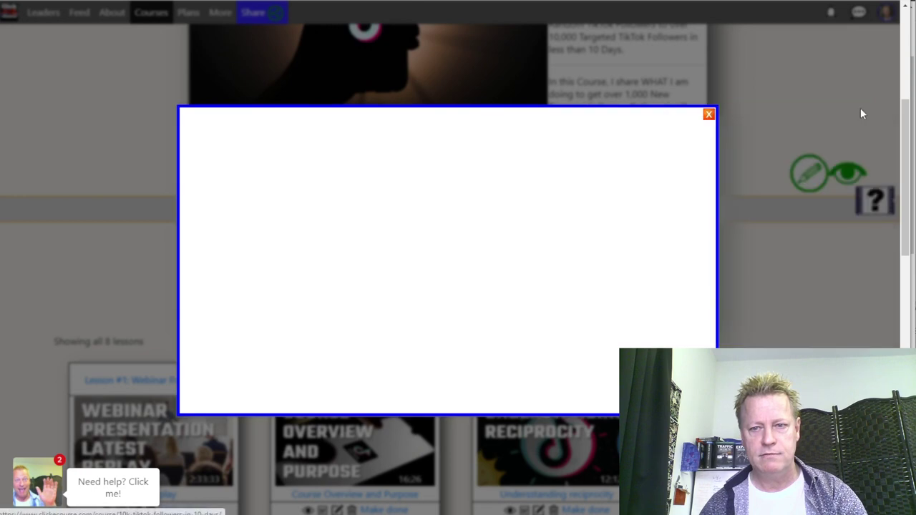
left_click(709, 116)
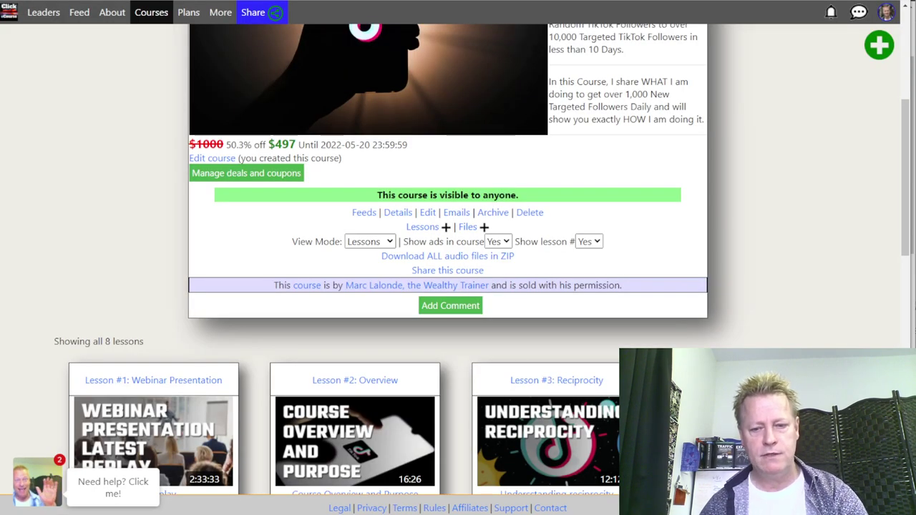
Step: Switch to the Incognito window, reload the public course page and check the deal's price and expiry date
key("alt+Tab")
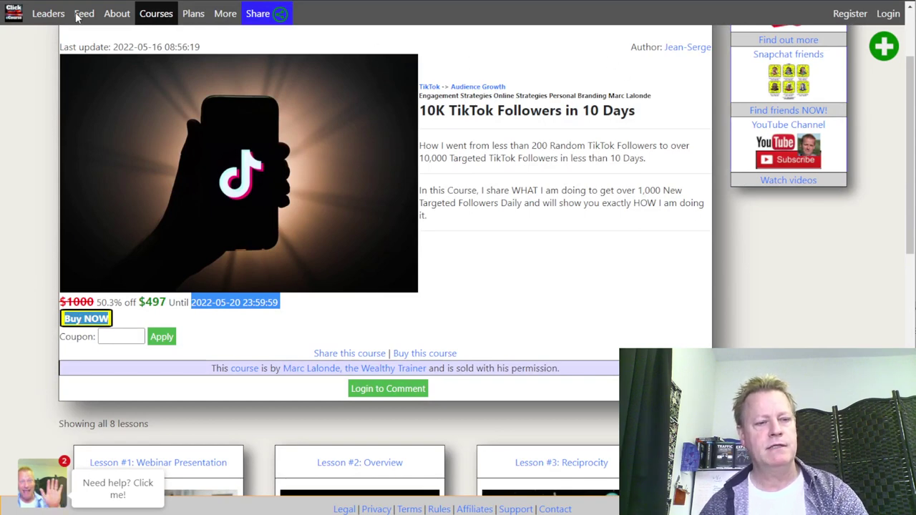
scroll(154, 305, "down", 2)
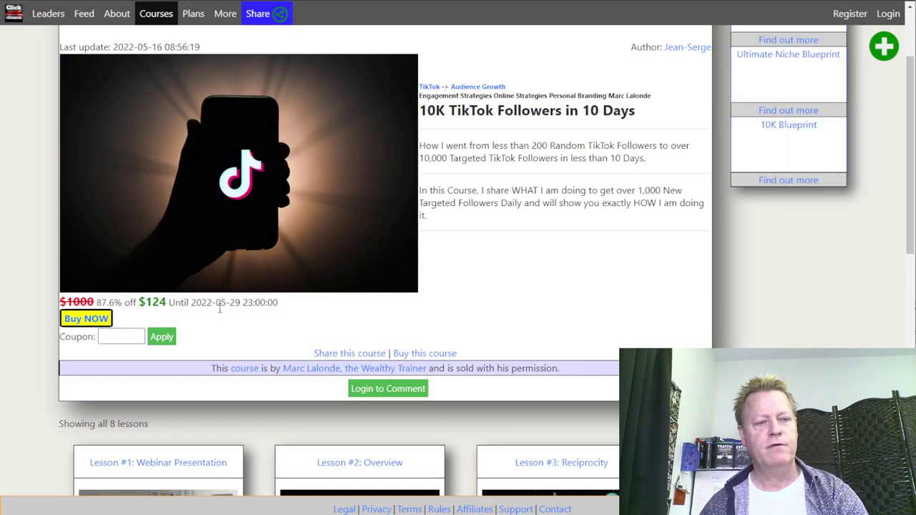
left_click_drag(214, 306, 279, 309)
left_click(298, 313)
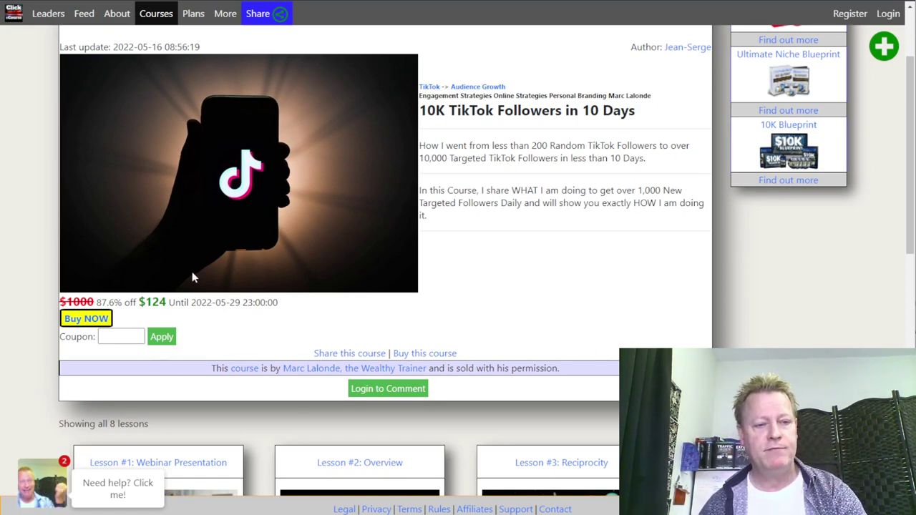
left_click_drag(216, 301, 276, 315)
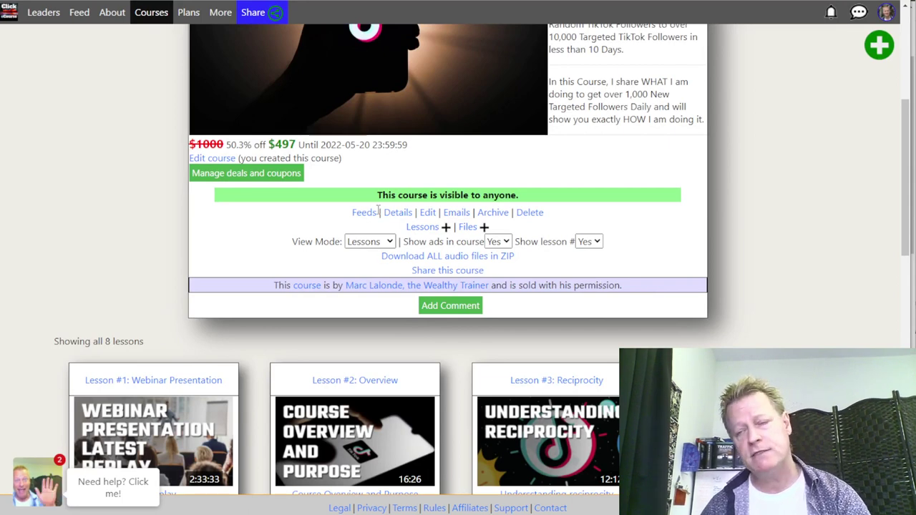
Step: Reopen the deals and coupons manager from the creator's course page and name the new coupon coupon25
left_click(257, 175)
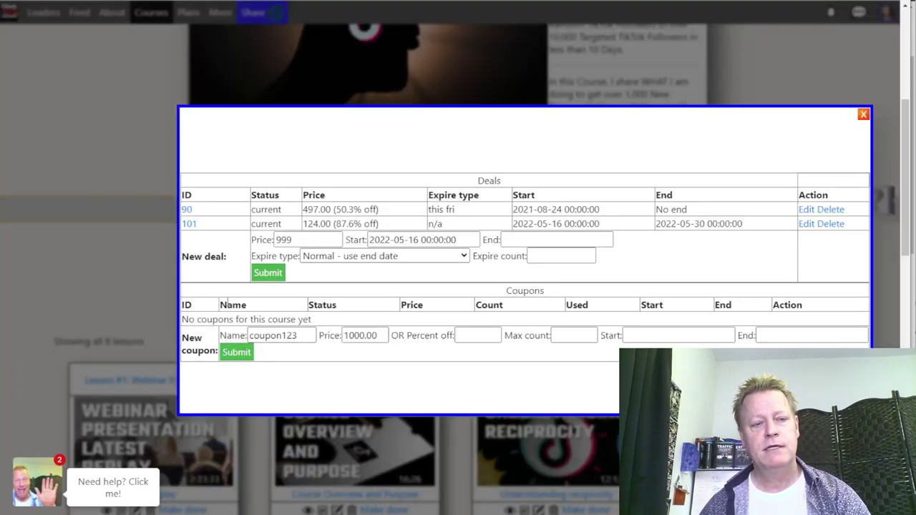
left_click_drag(196, 319, 306, 319)
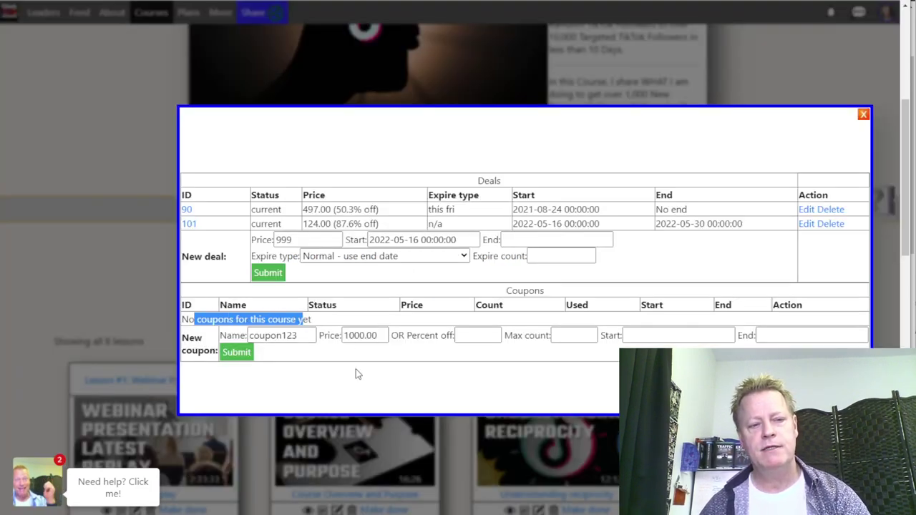
double_click(279, 338)
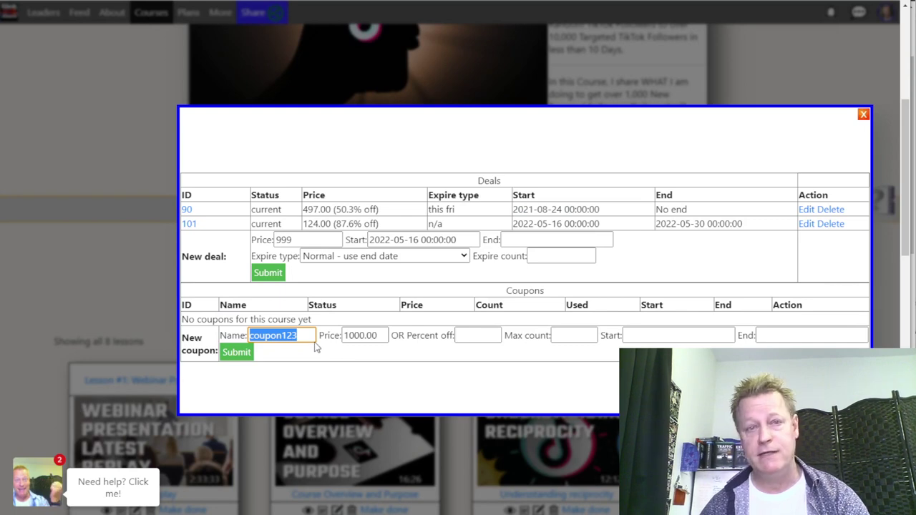
type("cpou")
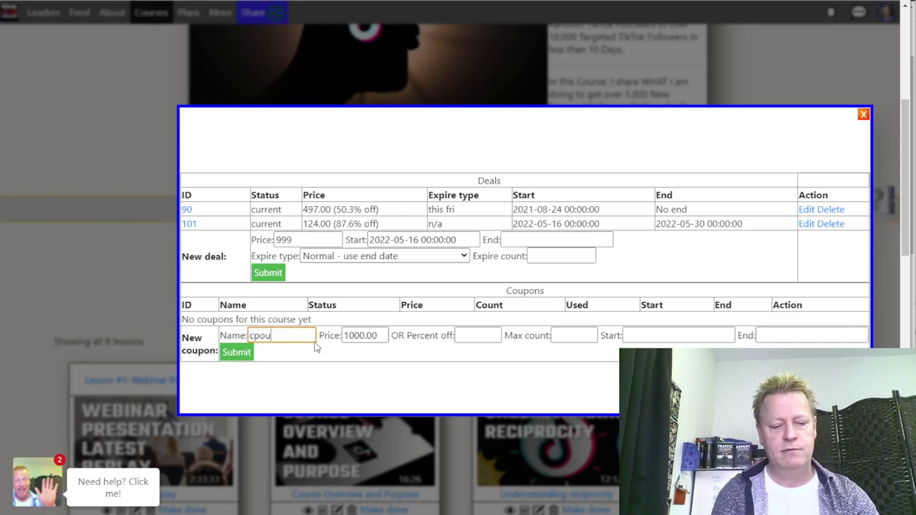
key("BackSpace")
key("BackSpace")
key("BackSpace")
type("oupon25")
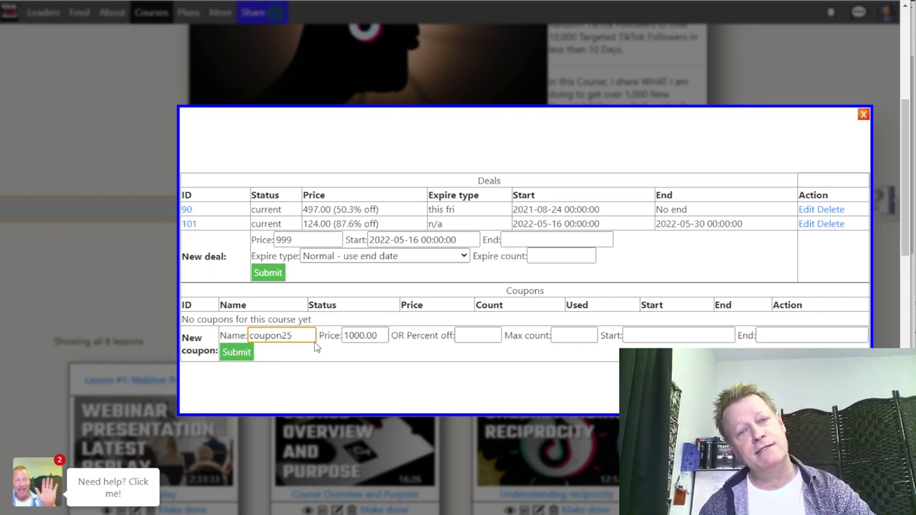
double_click(279, 335)
Step: Set the new coupon's price to 25, its maximum count to 5 and its end date to 2022-05-30
double_click(367, 336)
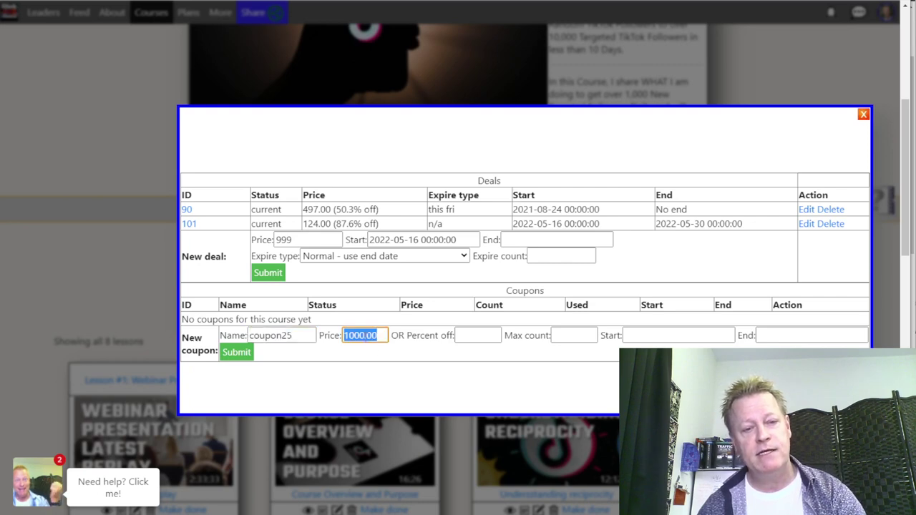
type("25")
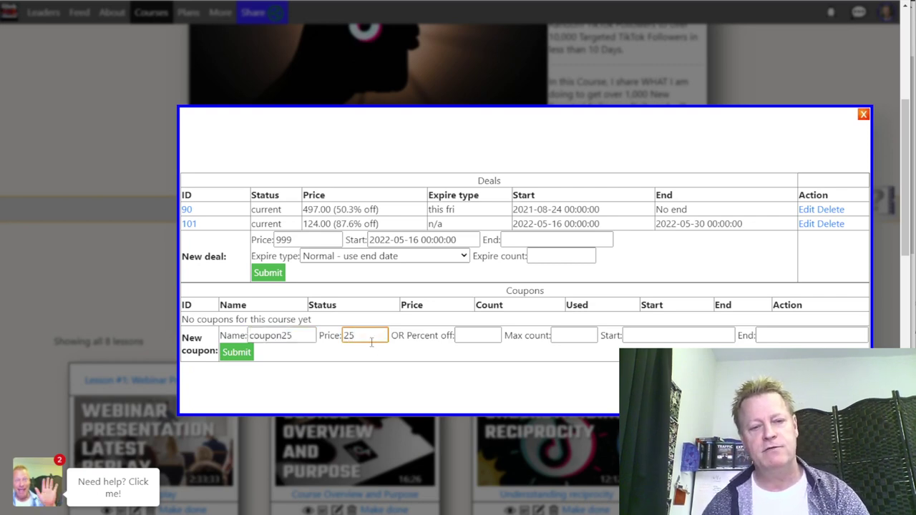
left_click(476, 337)
left_click(586, 336)
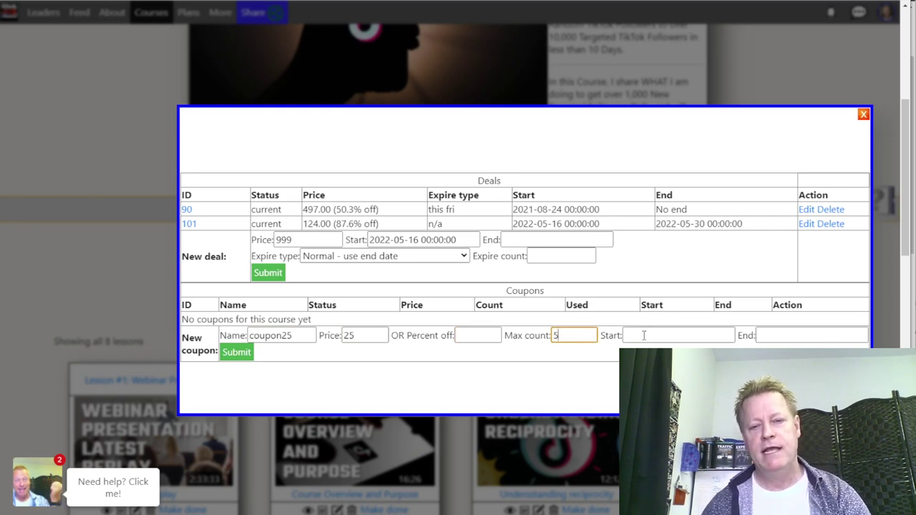
left_click(790, 333)
type("2022-05-29")
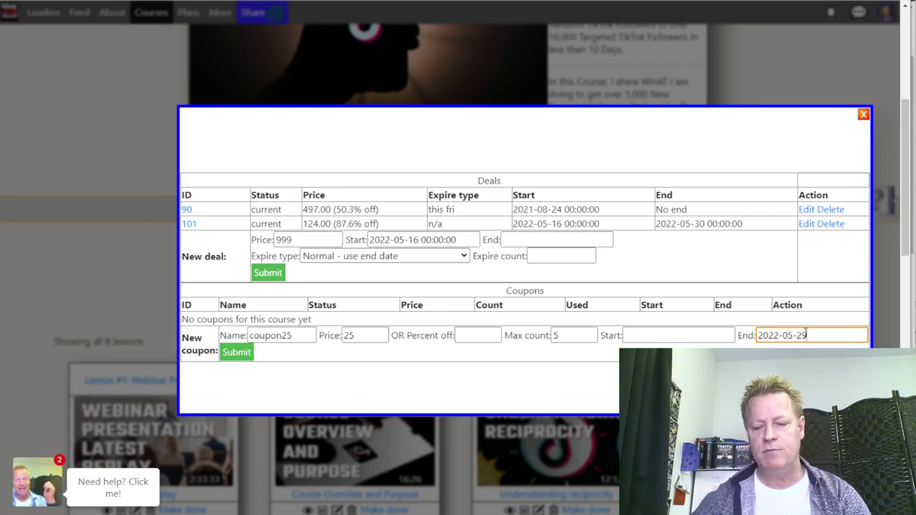
key("BackSpace")
key("BackSpace")
type("30")
left_click(644, 379)
Step: Submit the new coupon and close the deals and coupons manager
double_click(293, 339)
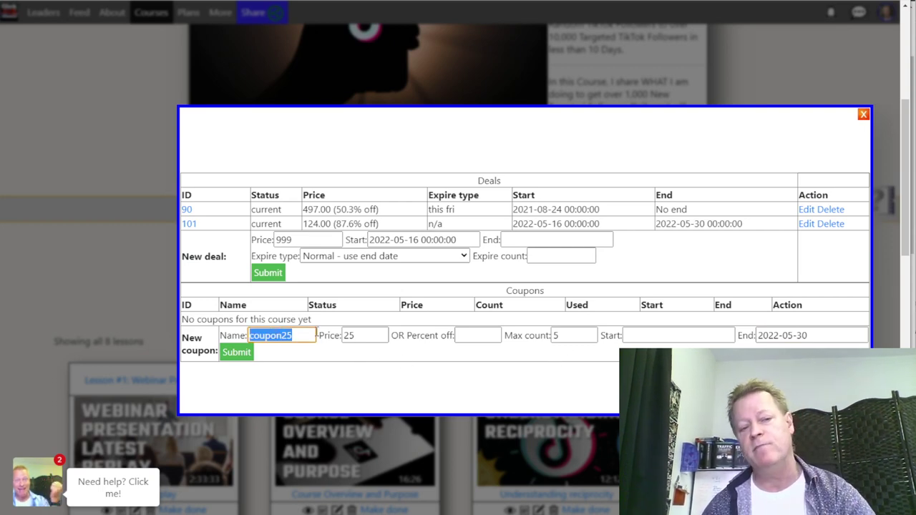
left_click(238, 355)
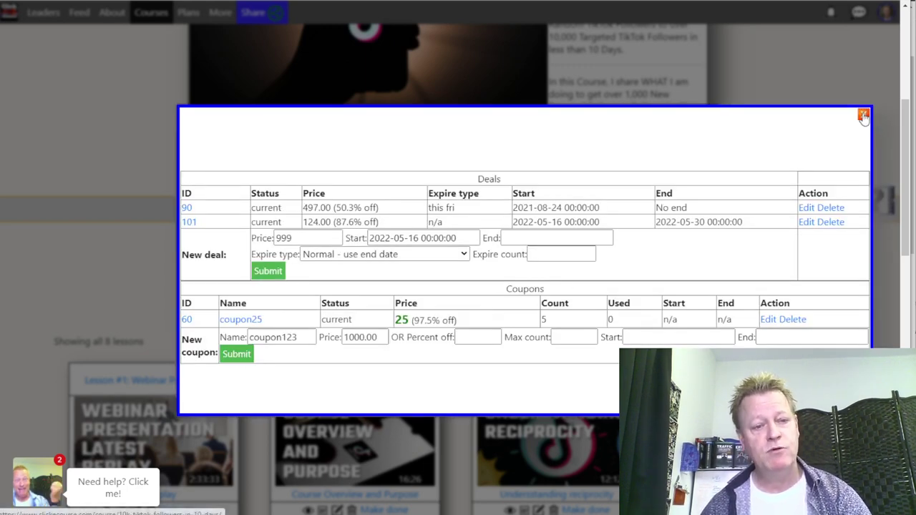
left_click(864, 117)
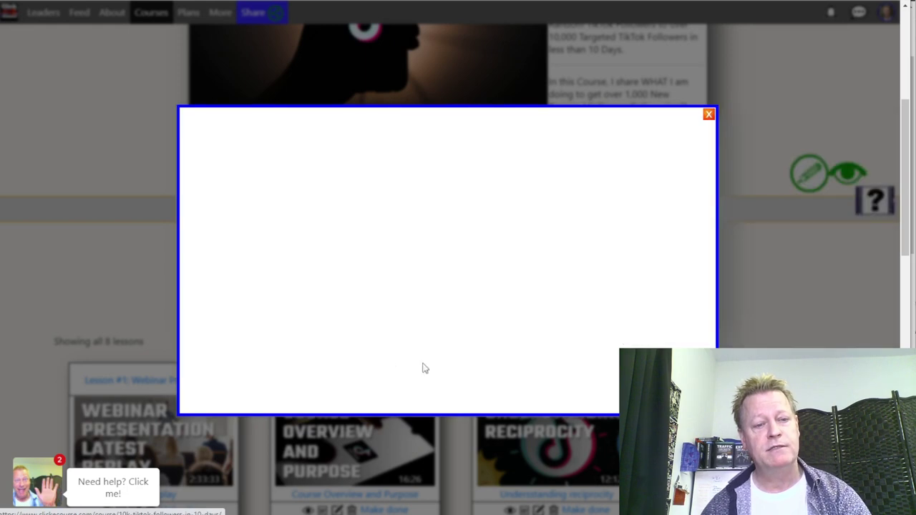
left_click(708, 115)
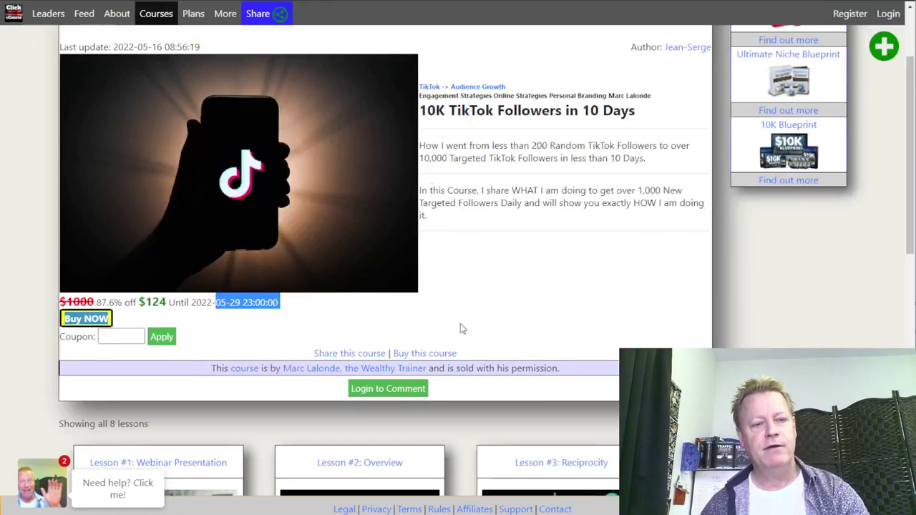
Step: Apply the coupon coupon25 on the public course page in the Incognito window and review the resulting price
left_click(132, 338)
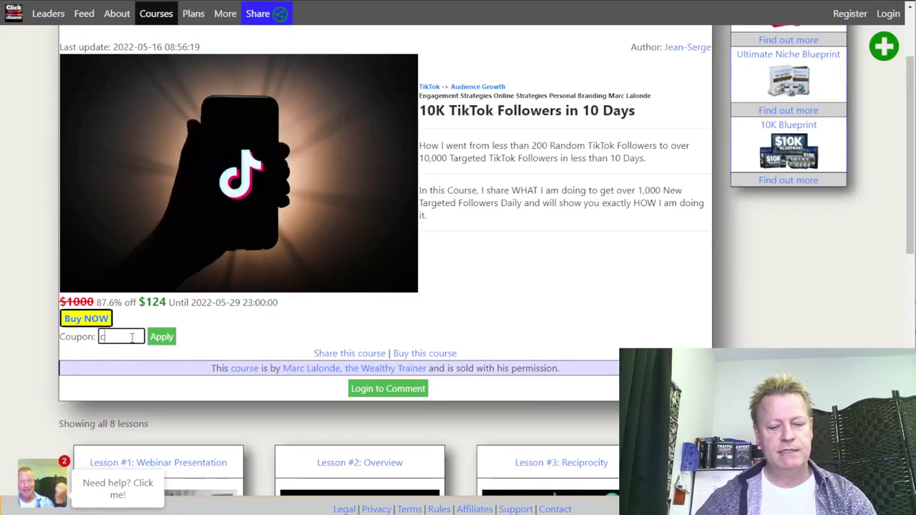
type("coupon25")
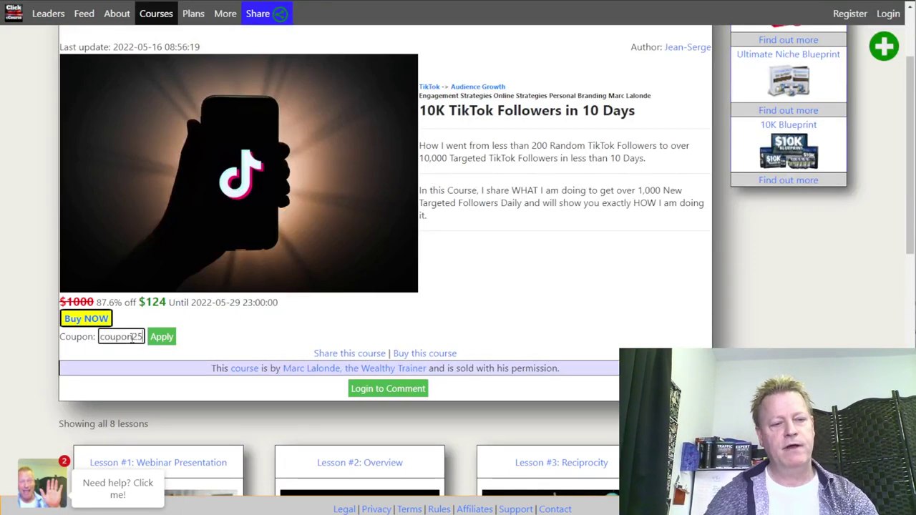
left_click(166, 337)
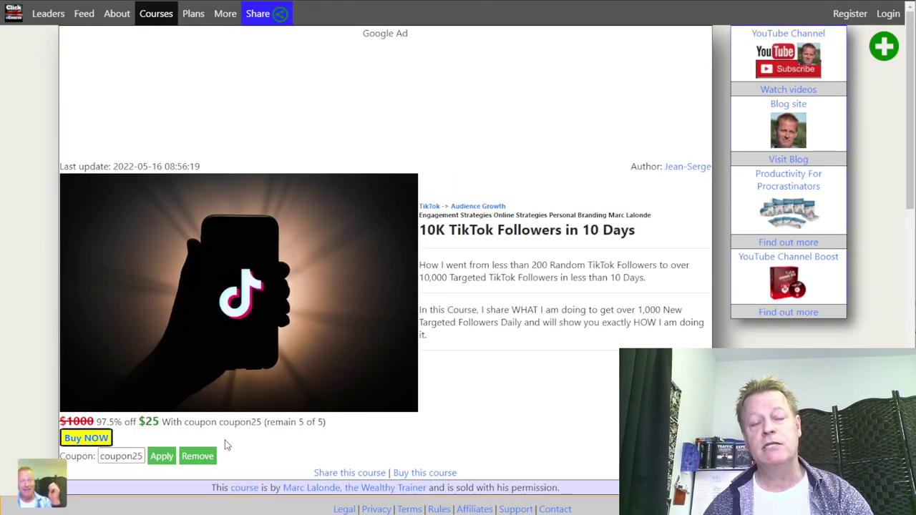
scroll(288, 435, "down", 1)
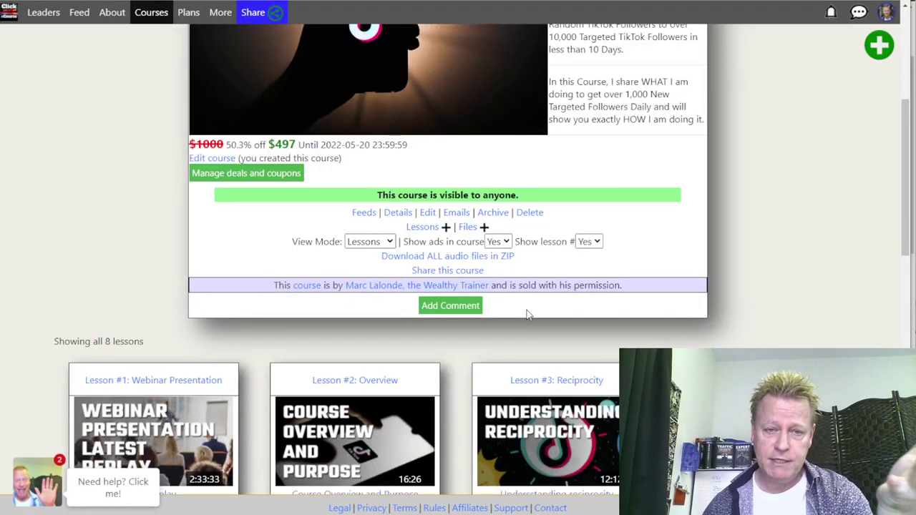
Step: Look over the creator's course page, from the course title and details down through the list of lessons
scroll(523, 322, "up", 1)
scroll(521, 323, "up", 3)
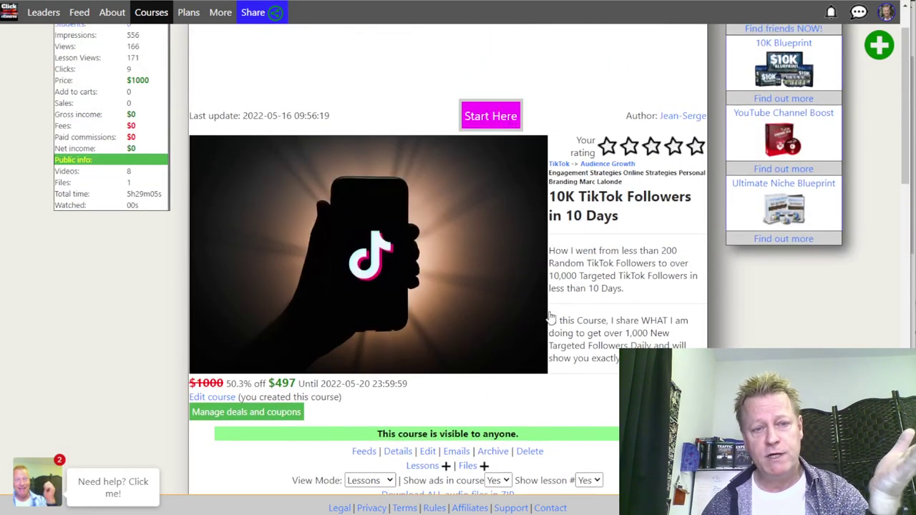
left_click_drag(570, 194, 636, 198)
scroll(624, 269, "down", 7)
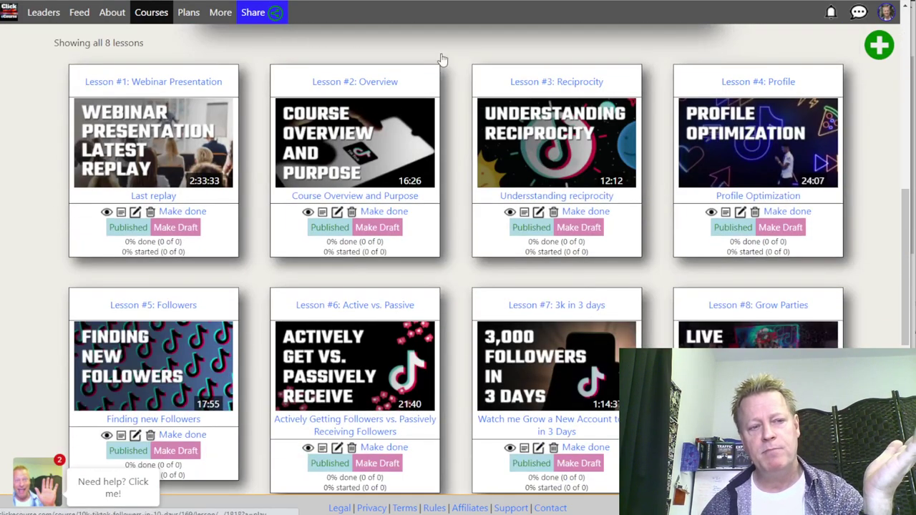
scroll(454, 286, "up", 3)
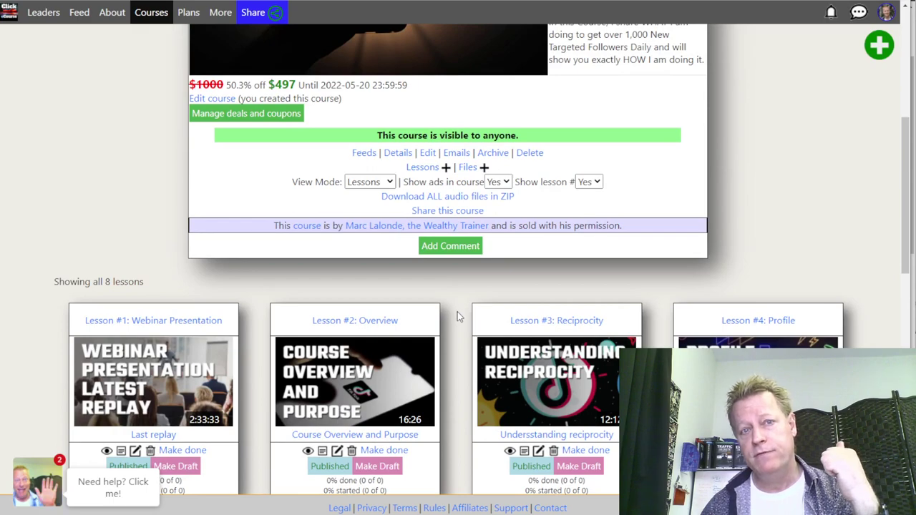
scroll(460, 309, "down", 4)
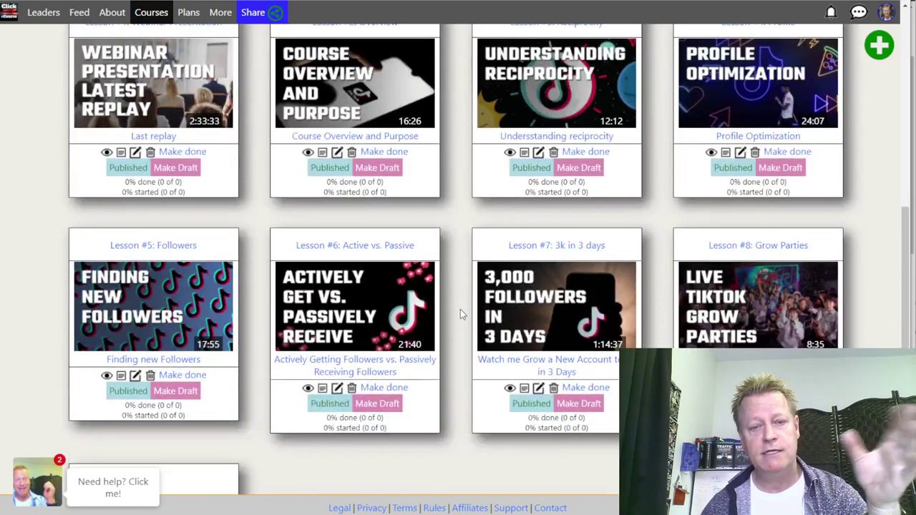
scroll(460, 309, "up", 1)
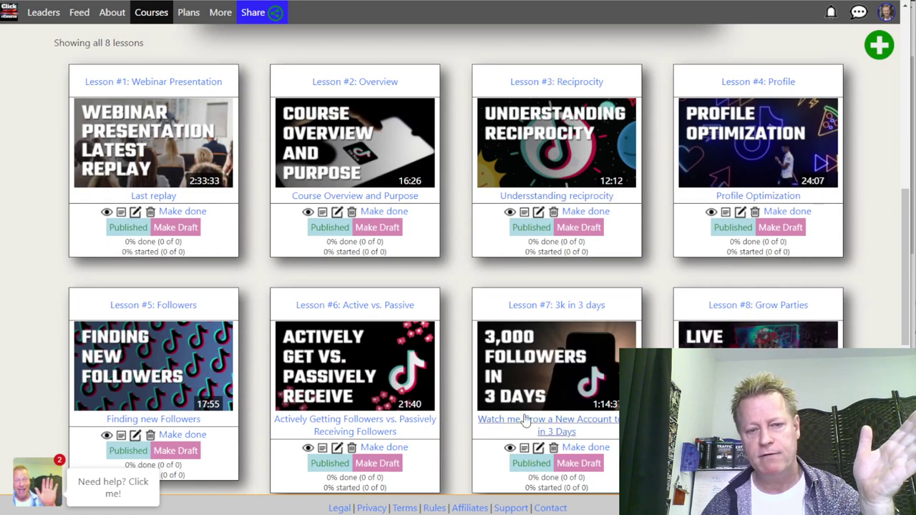
scroll(262, 270, "down", 4)
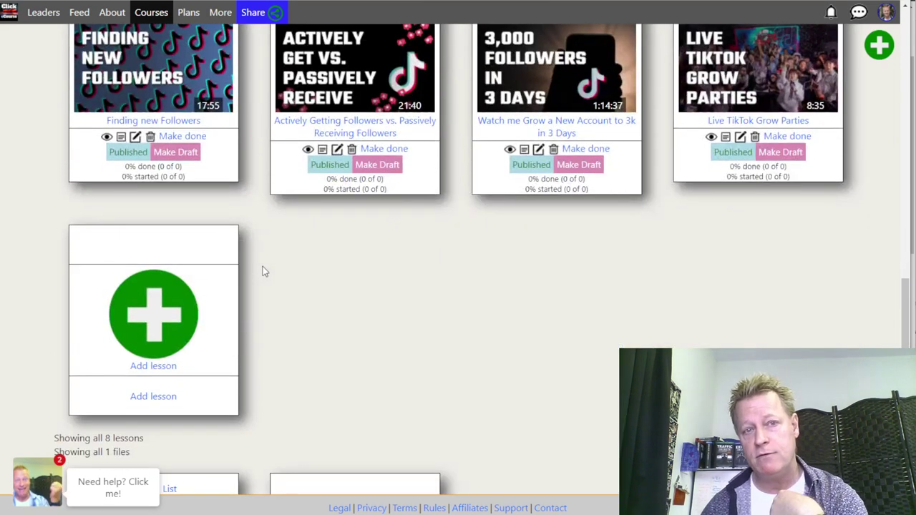
Step: Open the deals and coupons manager on the course page and enter 159 as the new deal's price
scroll(262, 270, "up", 4)
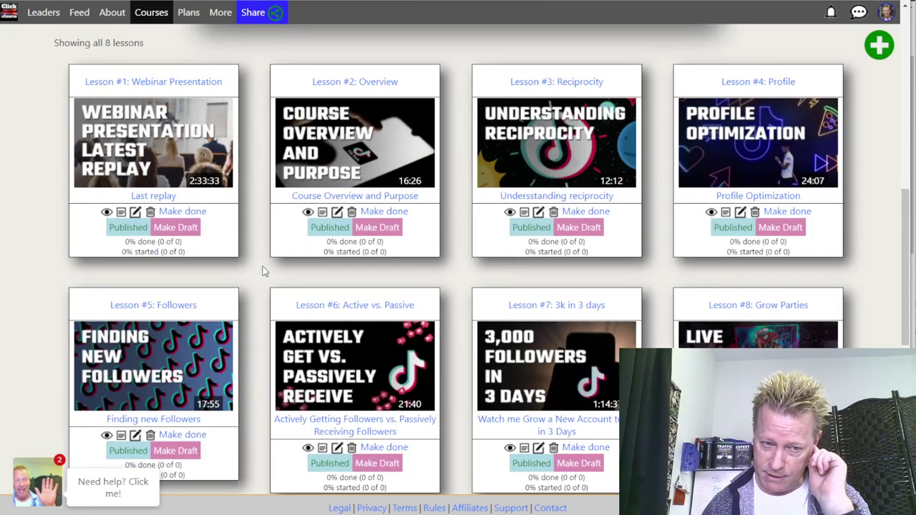
scroll(263, 266, "up", 2)
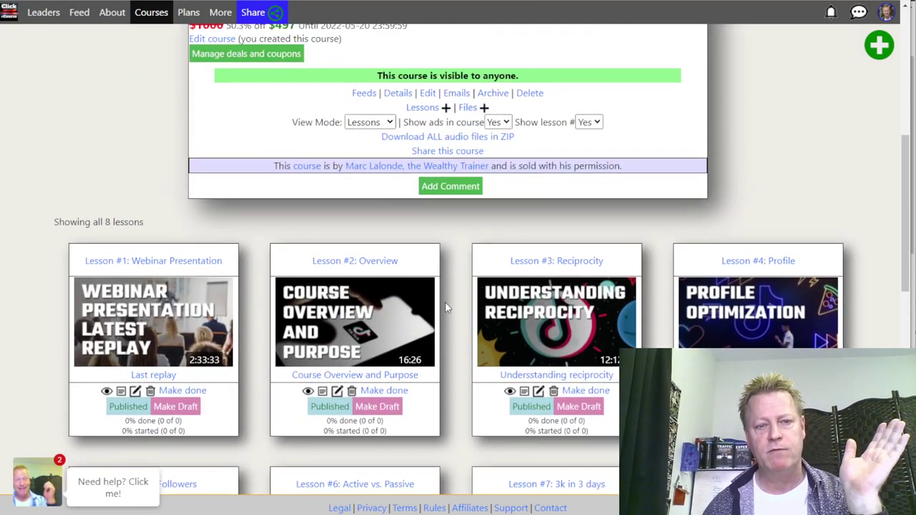
scroll(466, 277, "up", 2)
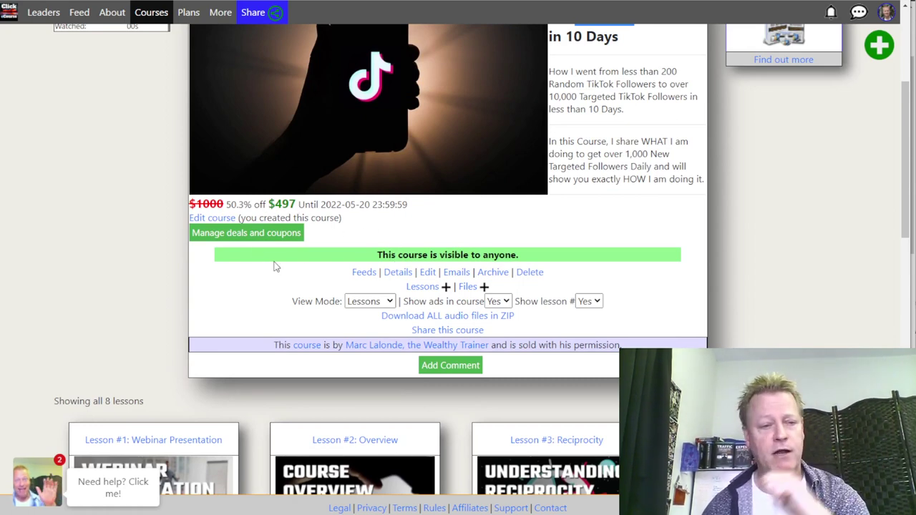
left_click(235, 238)
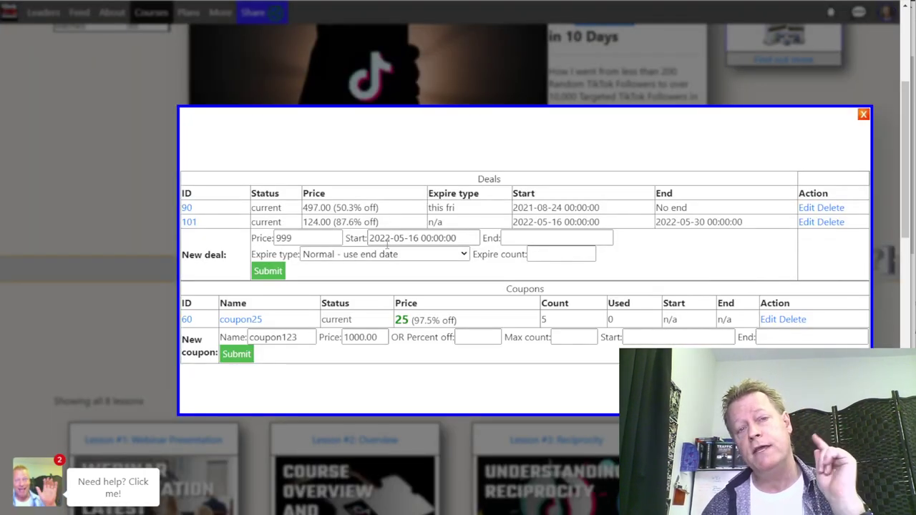
double_click(297, 239)
type("99")
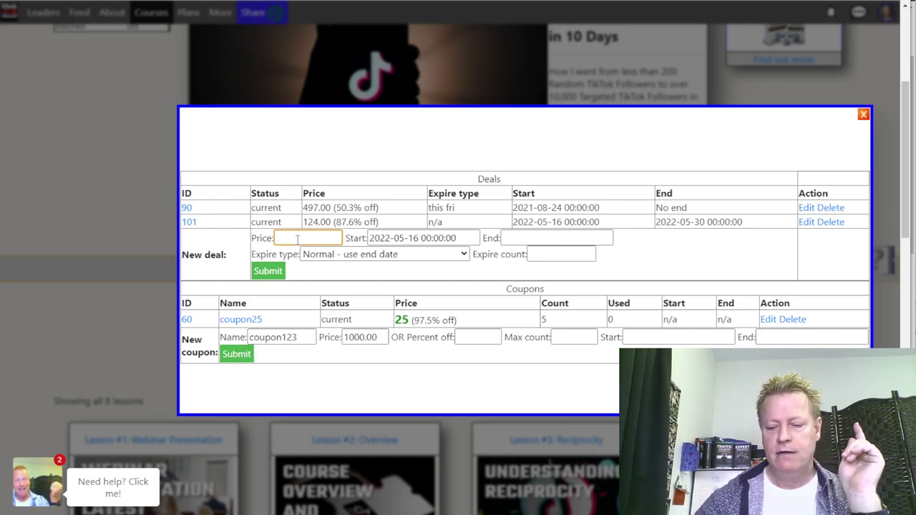
type("159")
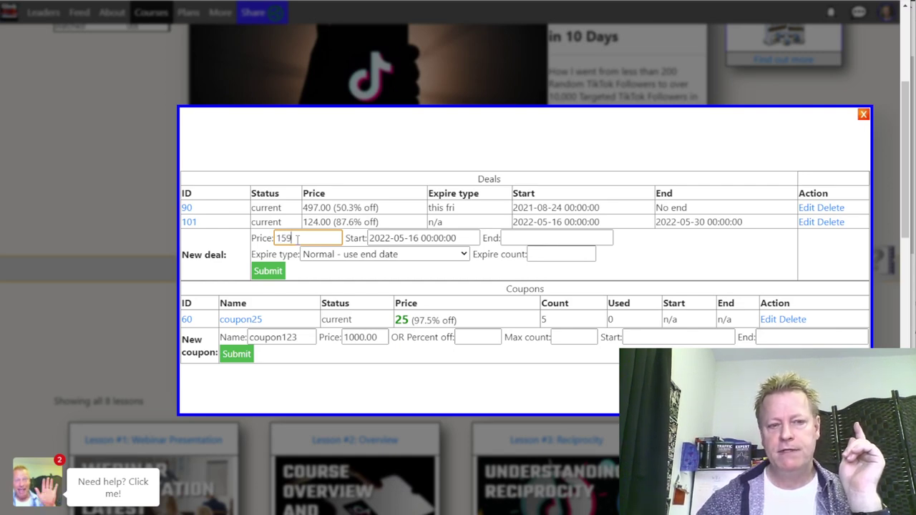
left_click(426, 238)
key("BackSpace")
key("BackSpace")
type("01")
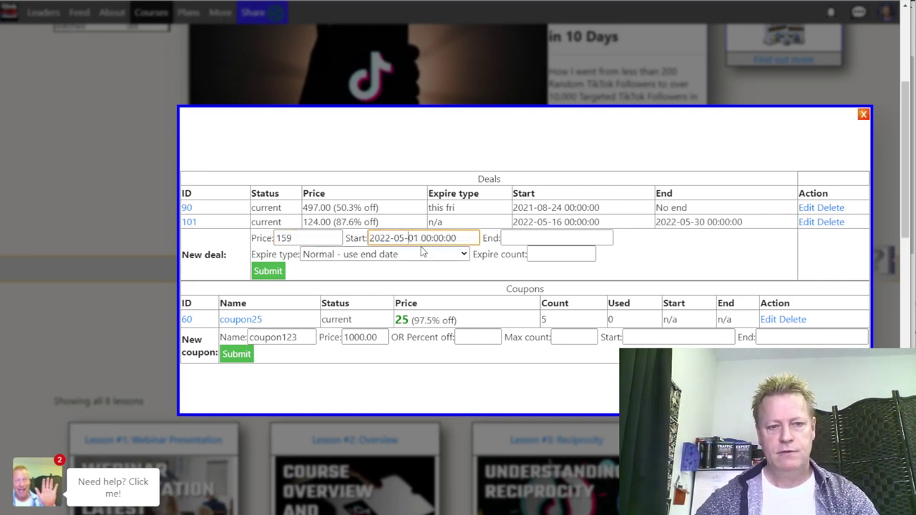
key("BackSpace")
type("6")
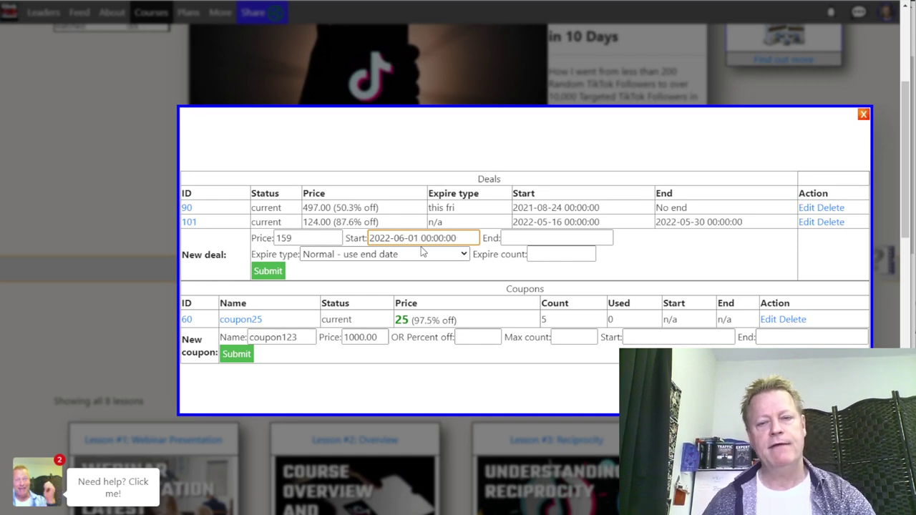
left_click(513, 239)
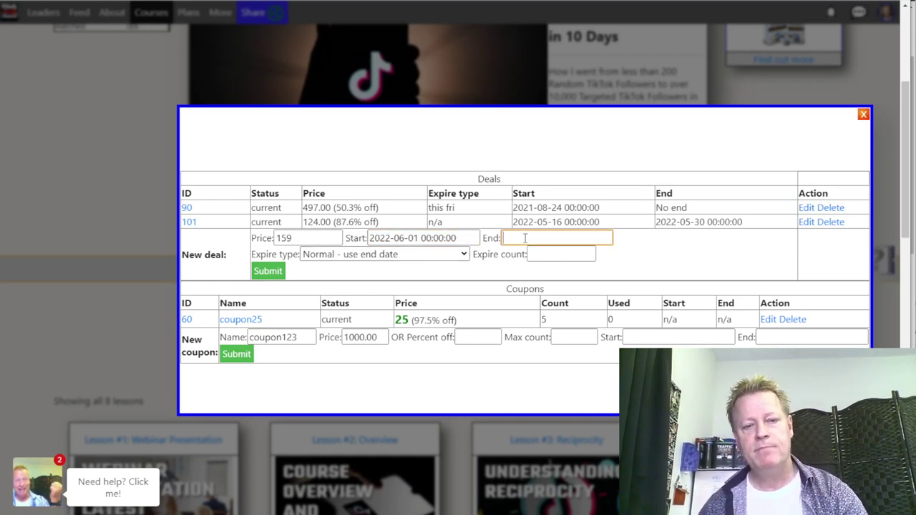
key("BackSpace")
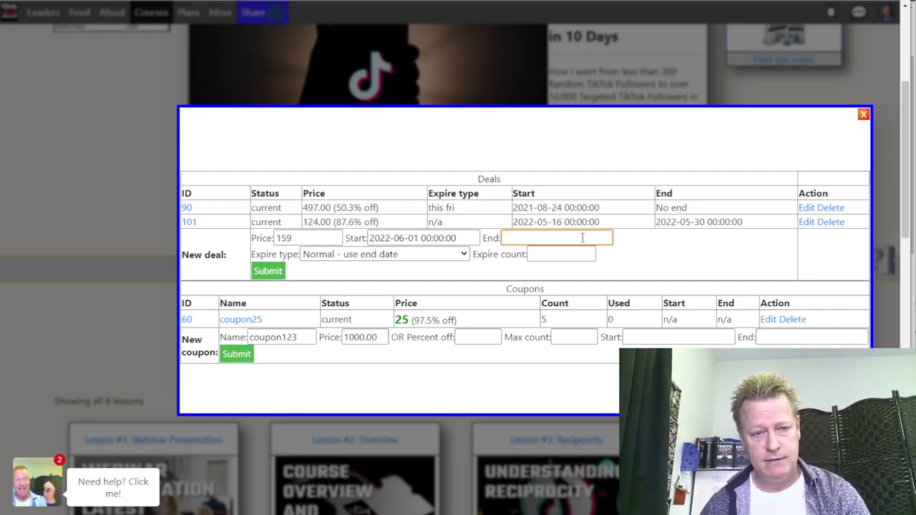
left_click(391, 256)
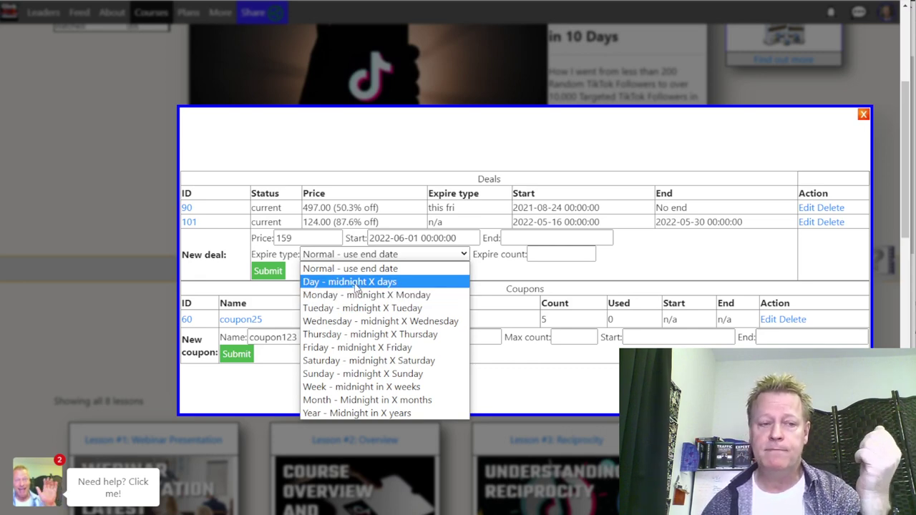
key("super+Tab")
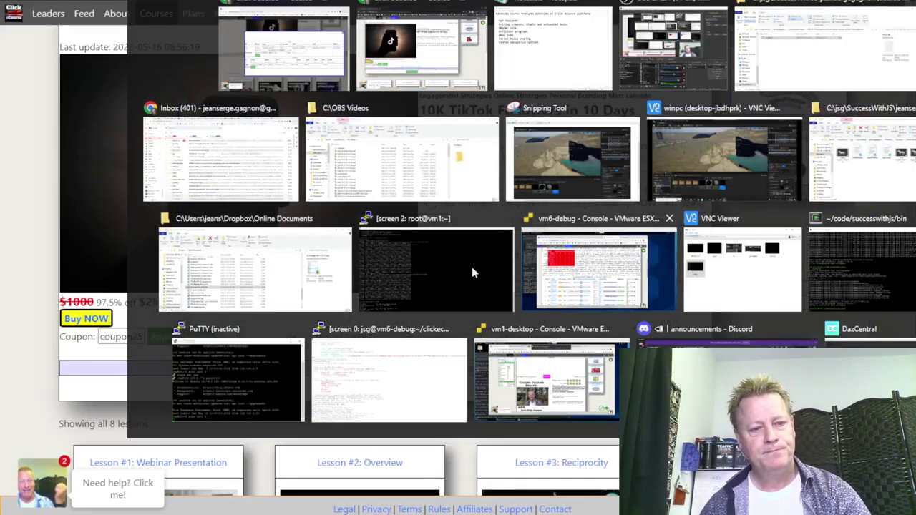
key("Escape")
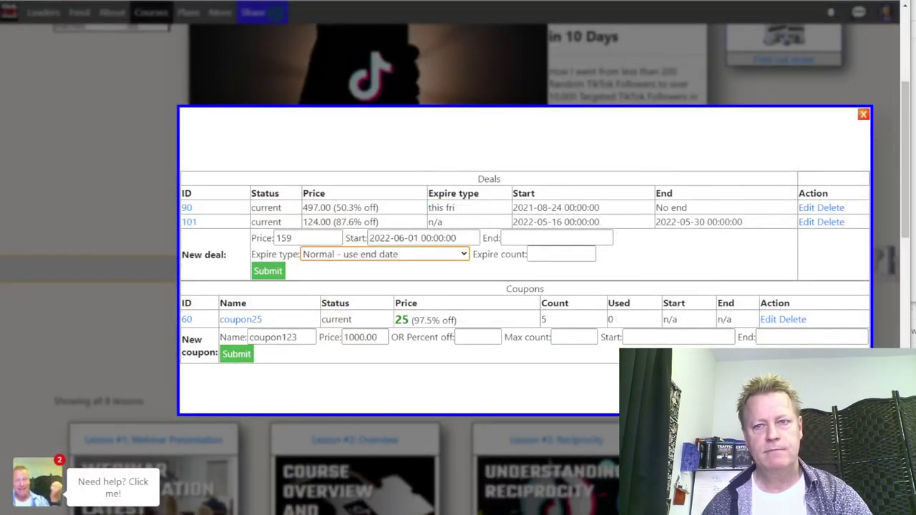
Step: Load the 10K TikTok Followers in 10 Days course page in a new Incognito window and highlight the deal's end date
key("alt+f")
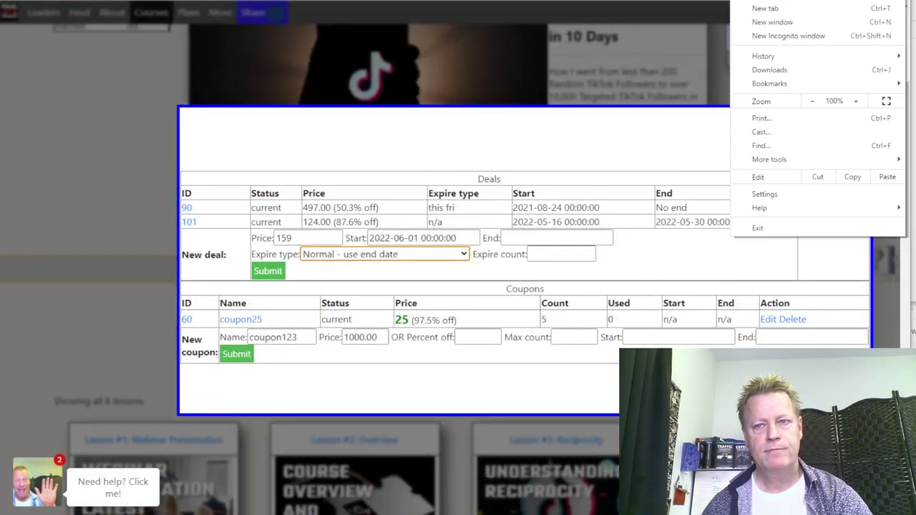
left_click(809, 36)
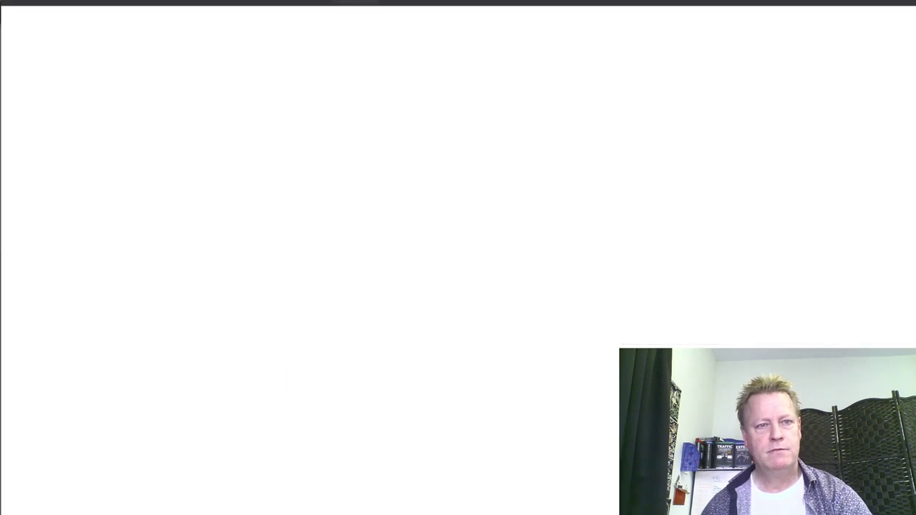
type("https://www.clickecourse.com/course/10k-tiktok-followers-in-10-days/169?coupon=coupon25&coupon=")
key("Return")
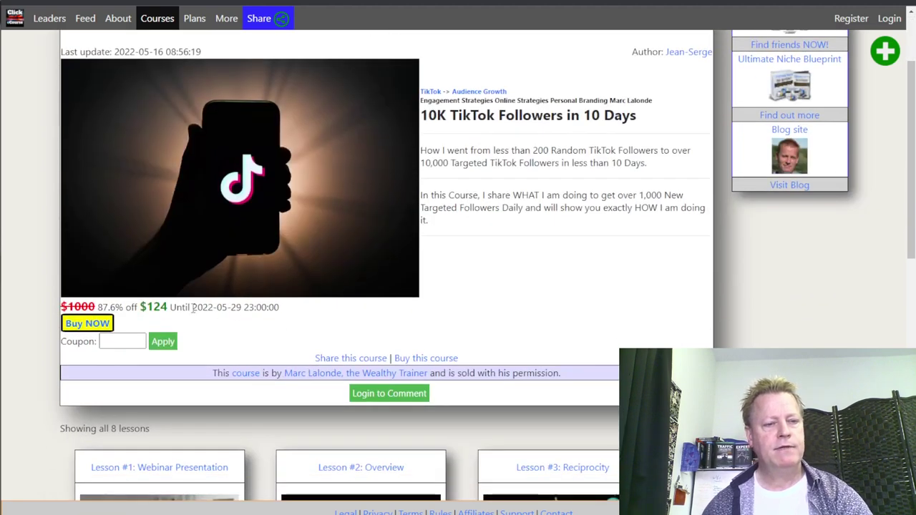
left_click_drag(191, 313, 302, 314)
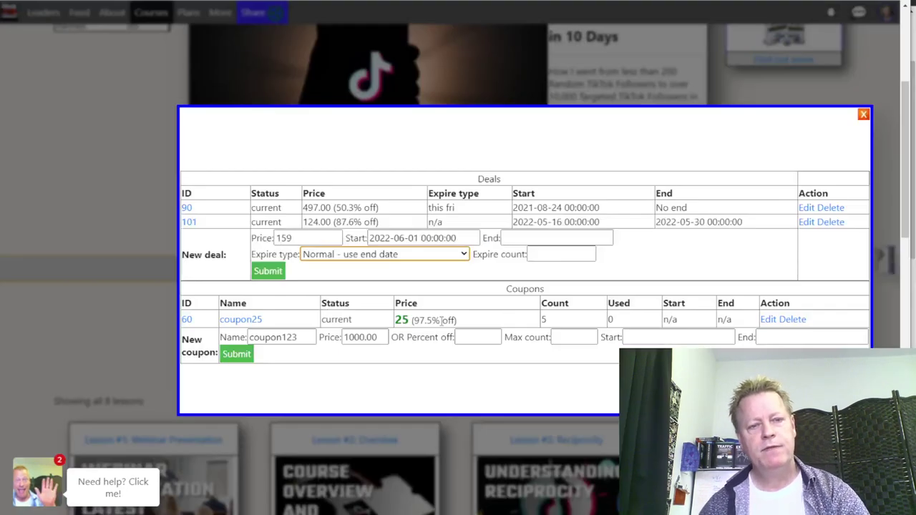
Step: Compare the expire type options for the new deal with the deal end date shown on the public course page
left_click(381, 256)
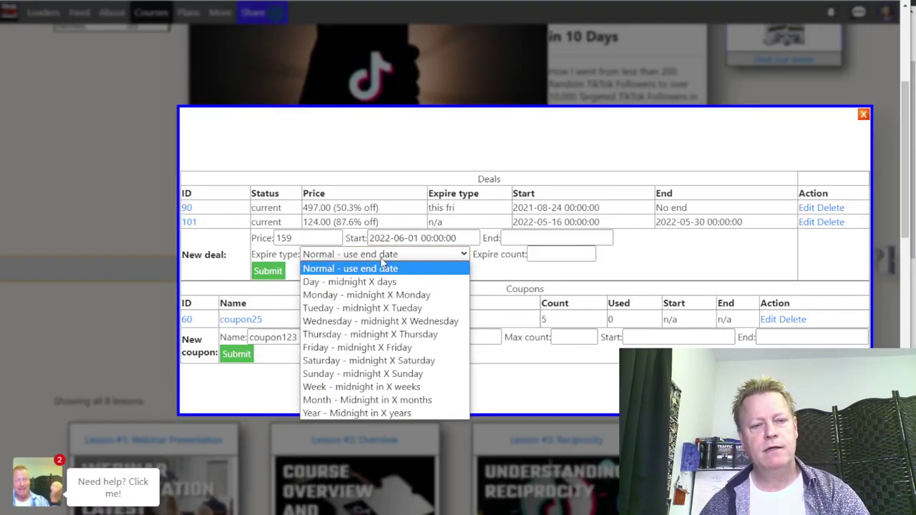
left_click(361, 283)
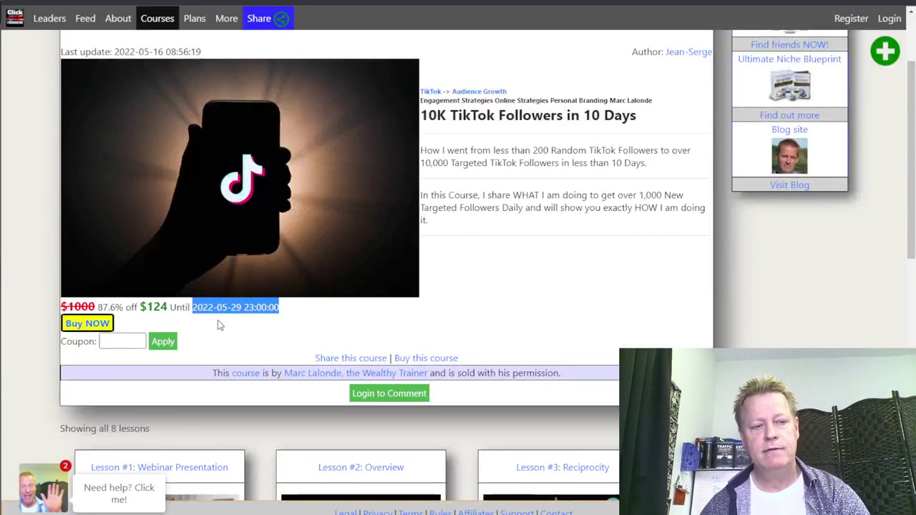
left_click_drag(214, 308, 241, 308)
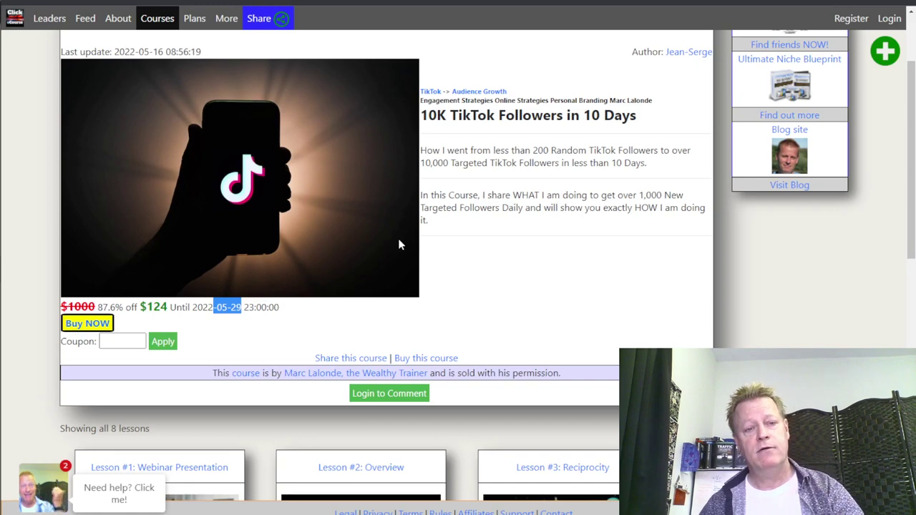
left_click(437, 280)
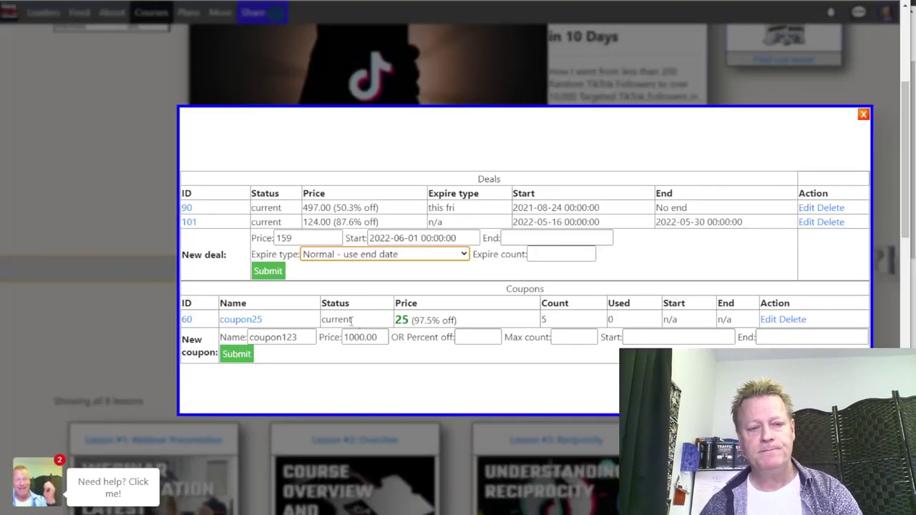
Step: Set the new deal's expire type to Wednesday - midnight X Wednesday with an expire count of 2, and submit the deal
left_click(375, 258)
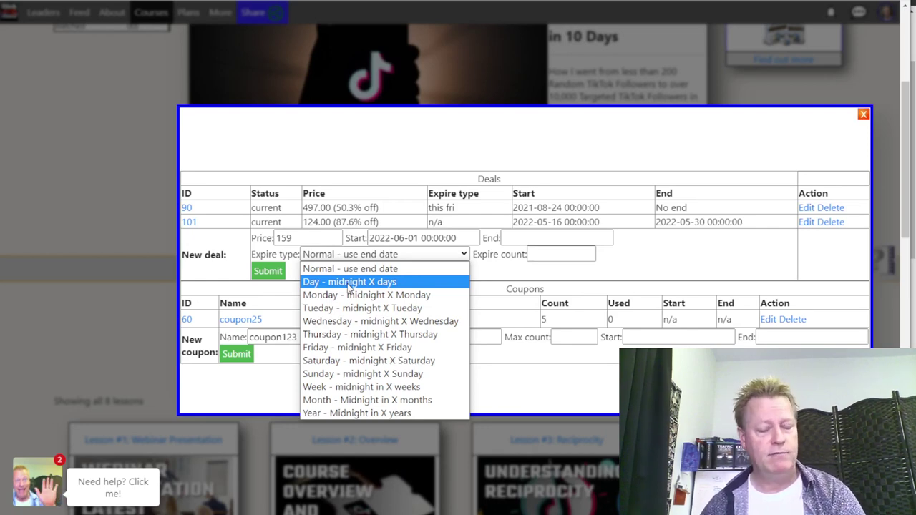
left_click(554, 254)
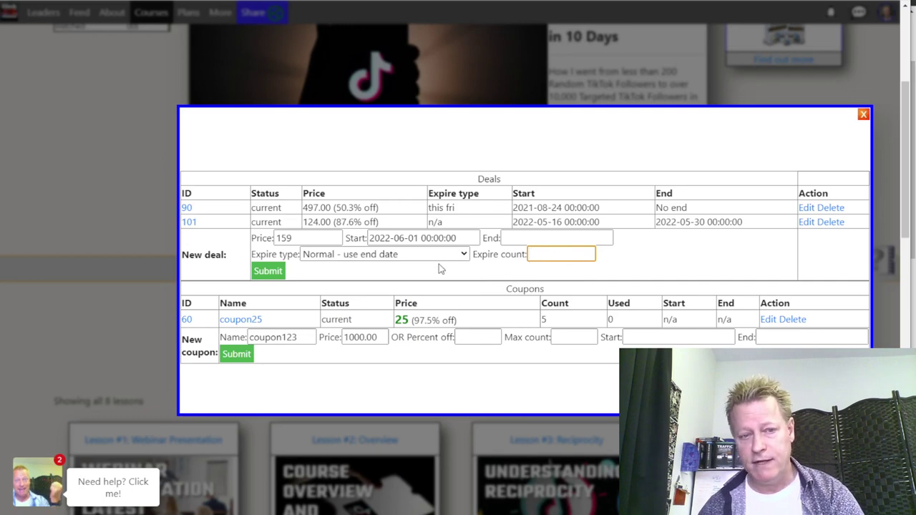
left_click(435, 256)
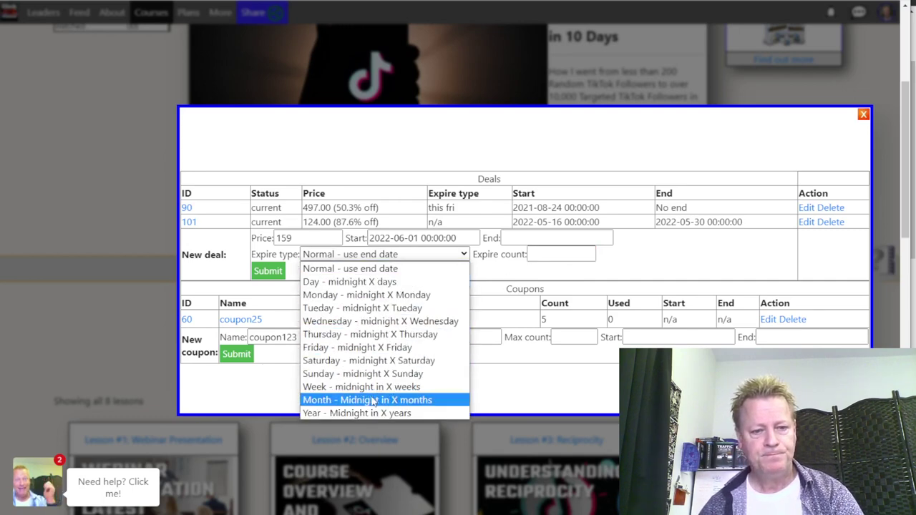
left_click(376, 322)
left_click(557, 254)
type("2")
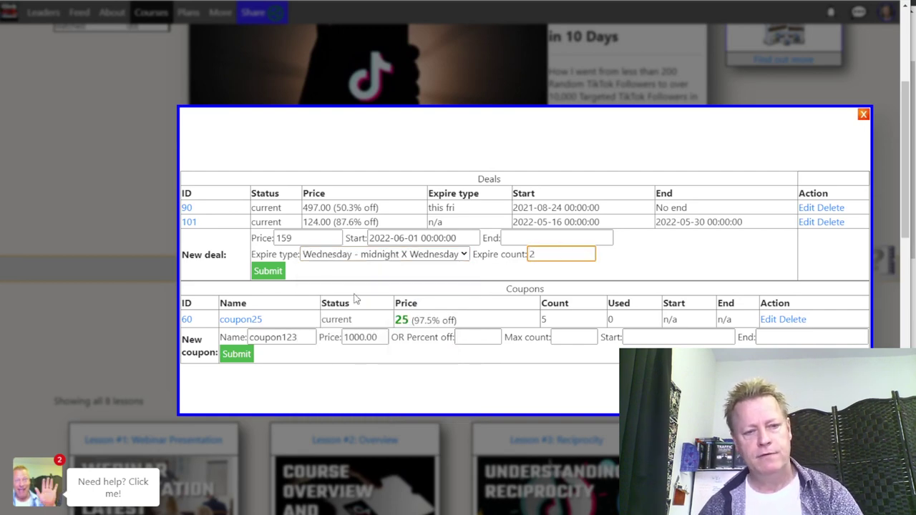
left_click(268, 270)
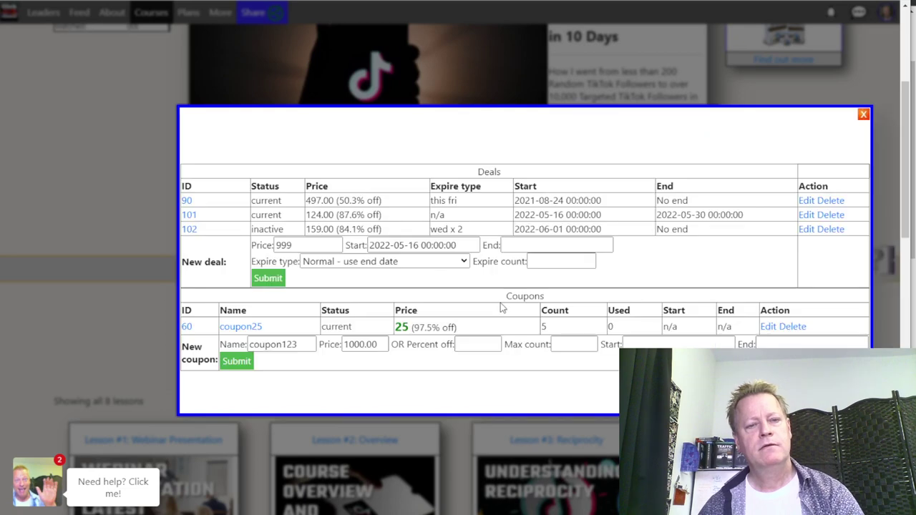
Step: Check the public page's deal price and the 159 deal's expire type, and close the deals and coupons manager
left_click(871, 44)
double_click(155, 306)
left_click(453, 296)
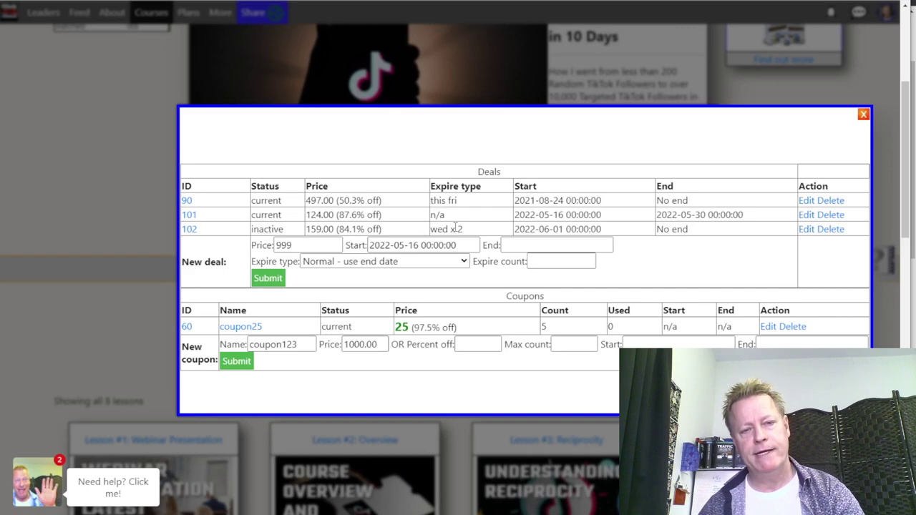
left_click_drag(472, 230, 429, 230)
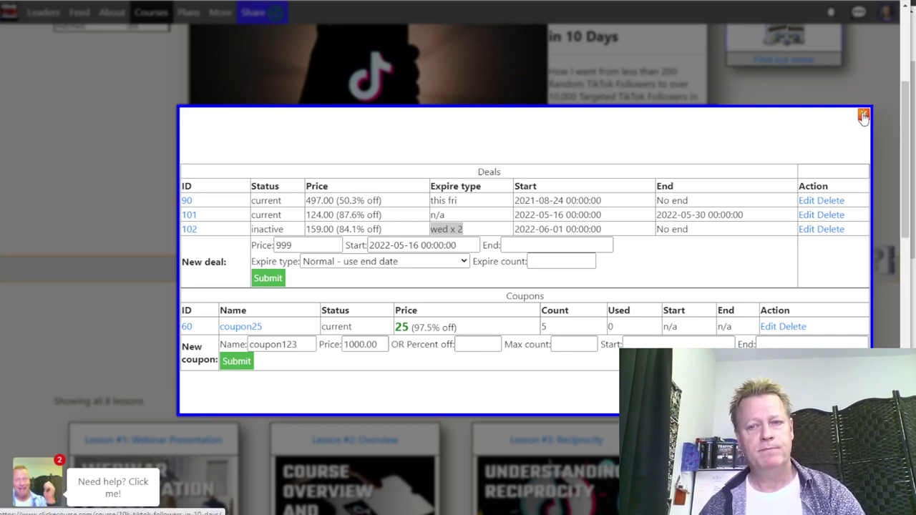
left_click(863, 114)
left_click(709, 116)
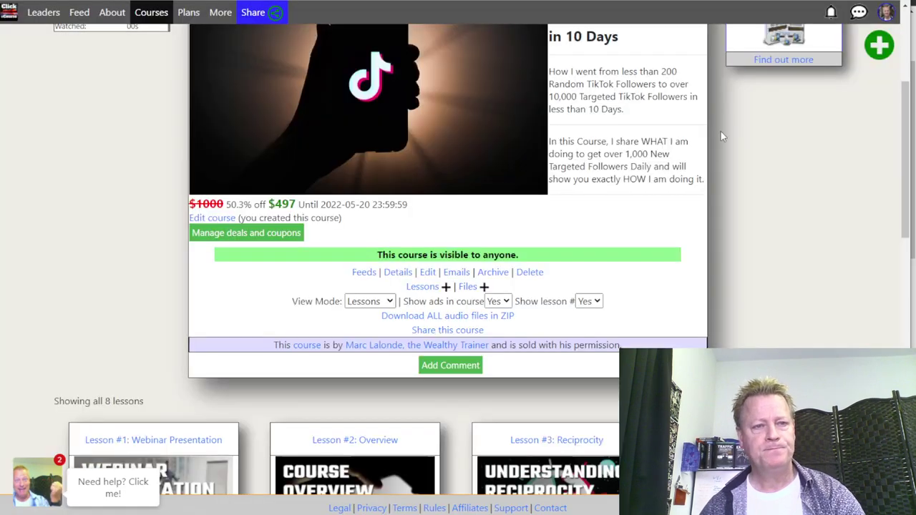
Step: Open the Training Vault and look through its list of Click eHour and mastermind trainings
left_click(221, 12)
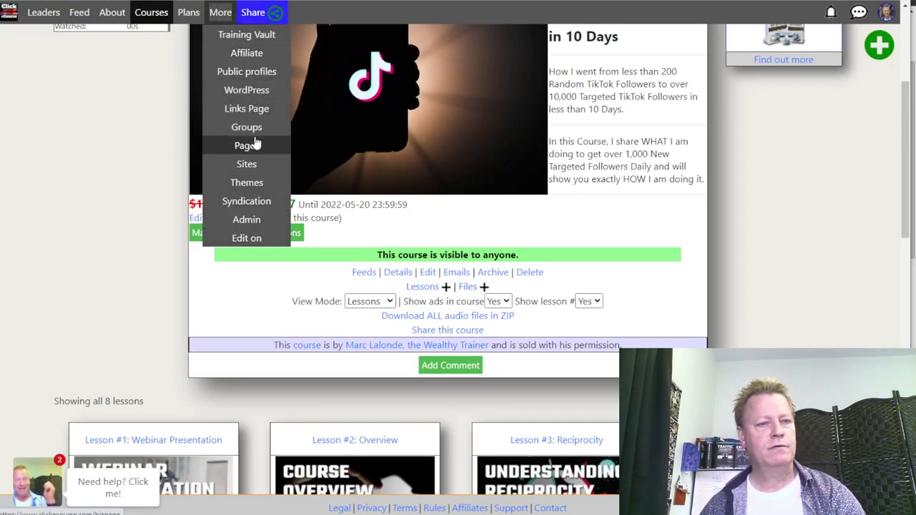
left_click(243, 41)
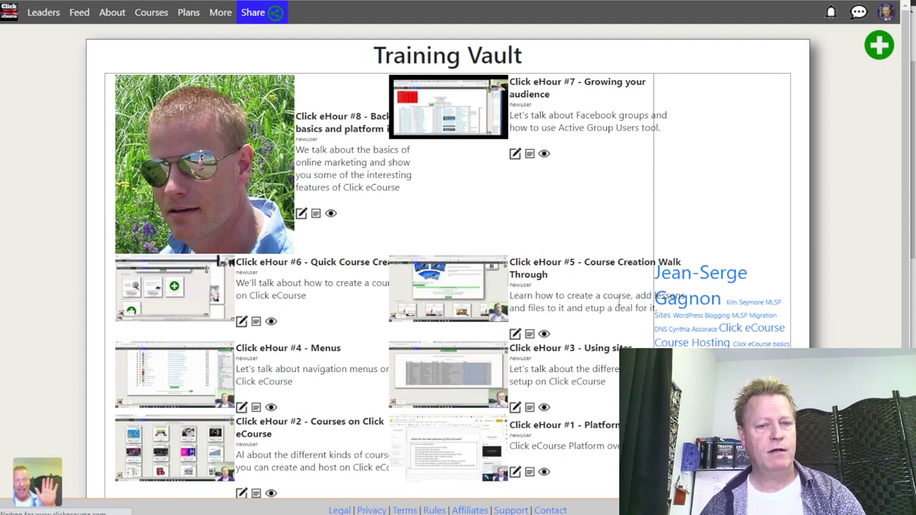
scroll(281, 228, "down", 3)
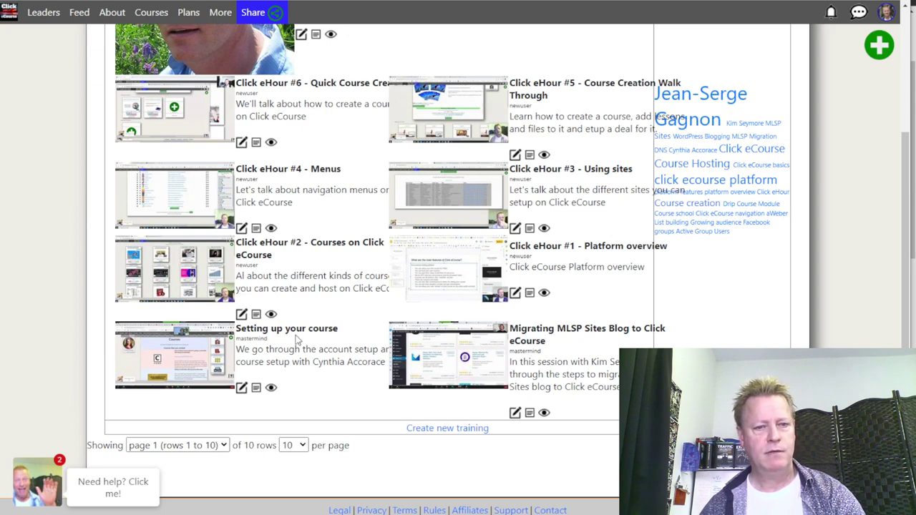
scroll(548, 187, "up", 3)
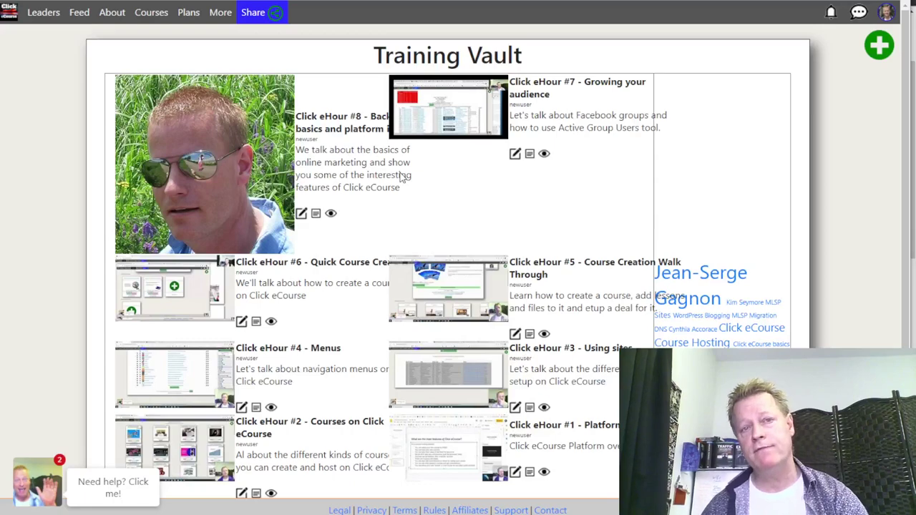
scroll(402, 177, "down", 1)
scroll(401, 178, "down", 3)
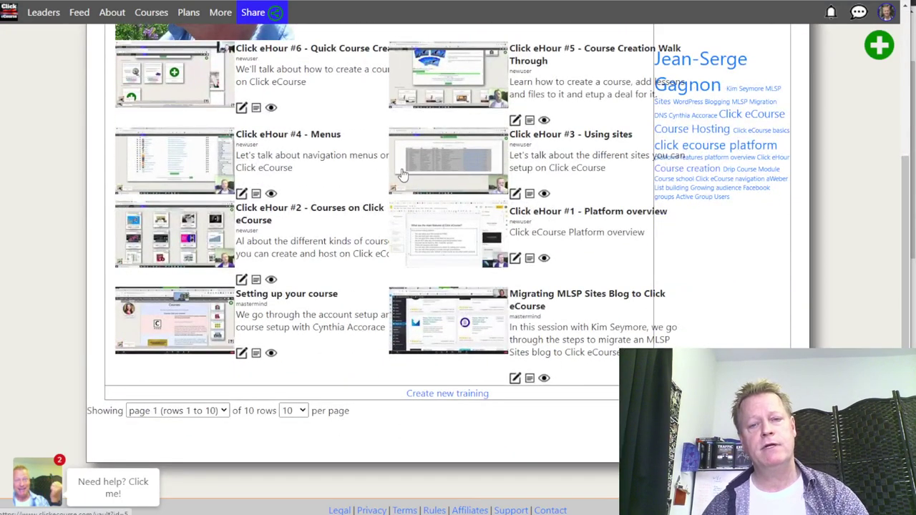
scroll(402, 176, "up", 4)
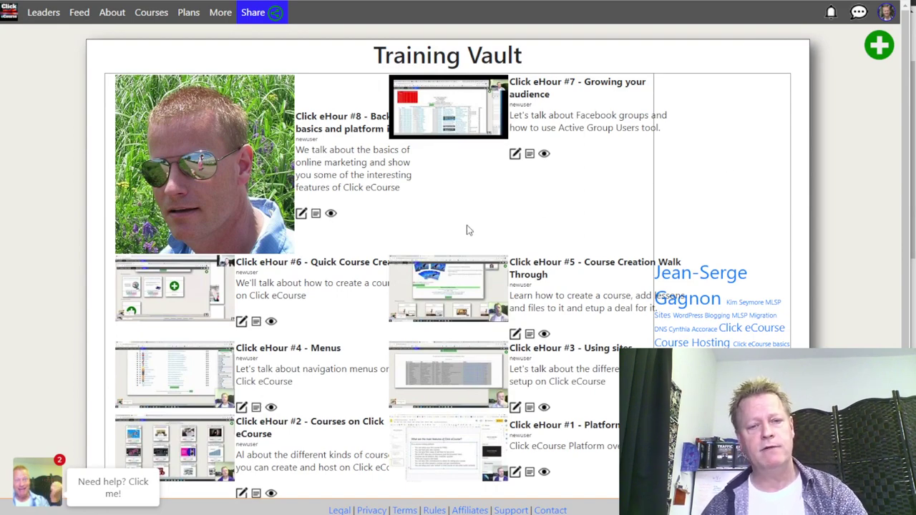
Step: Open the 10K TikTok Followers in 10 Days course from the courses list and start editing it
key("super+Tab")
key("Escape")
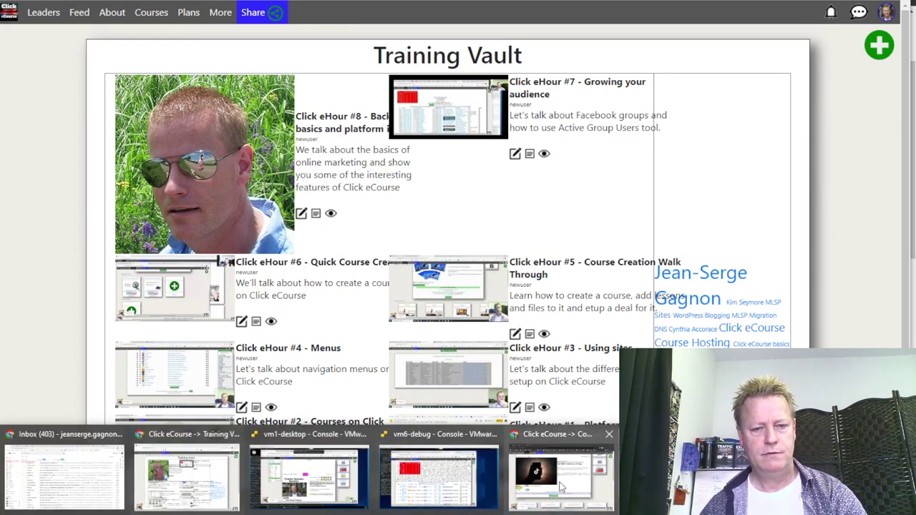
left_click(562, 488)
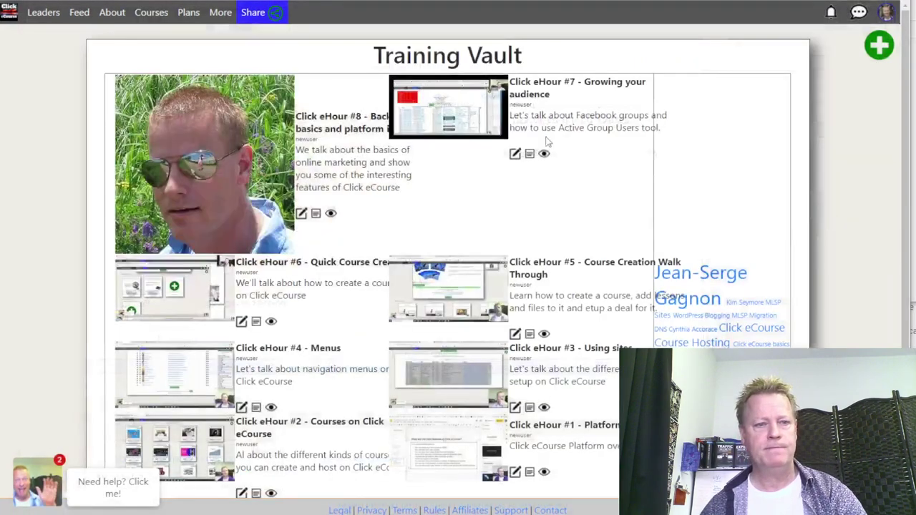
left_click(150, 20)
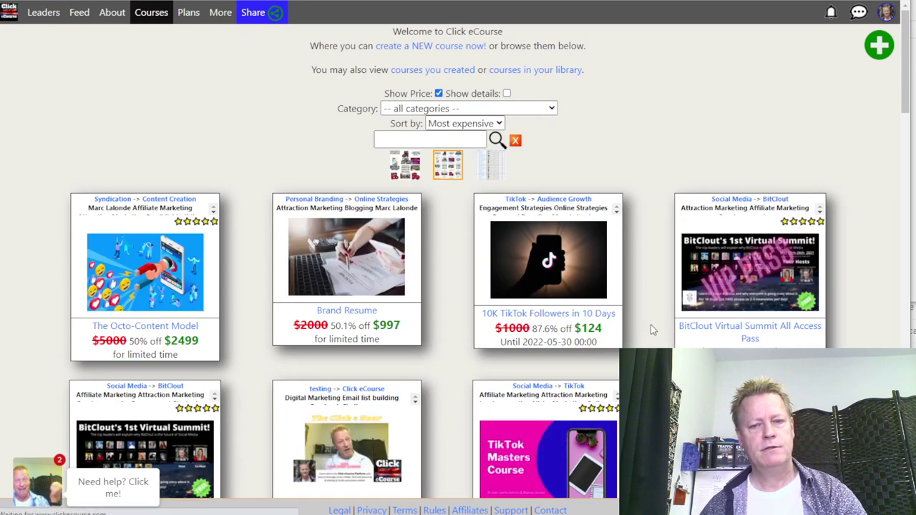
left_click(566, 275)
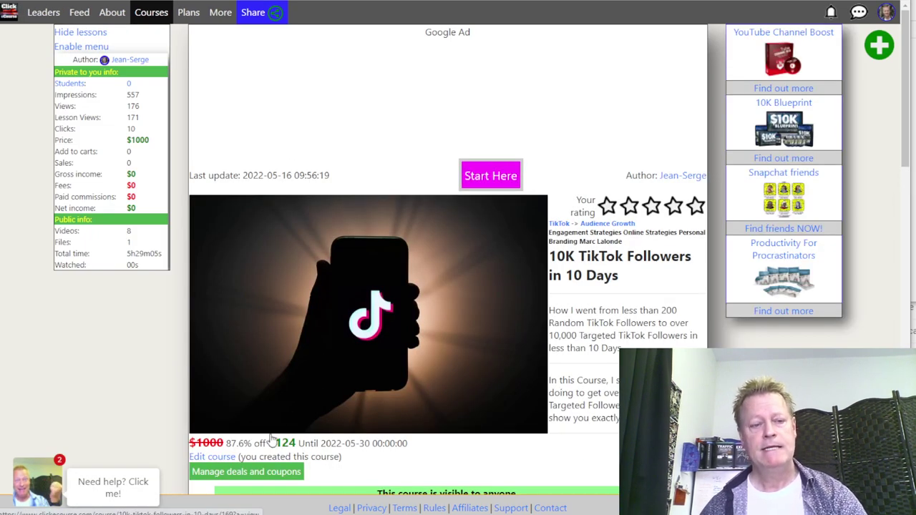
scroll(276, 433, "down", 3)
left_click(215, 350)
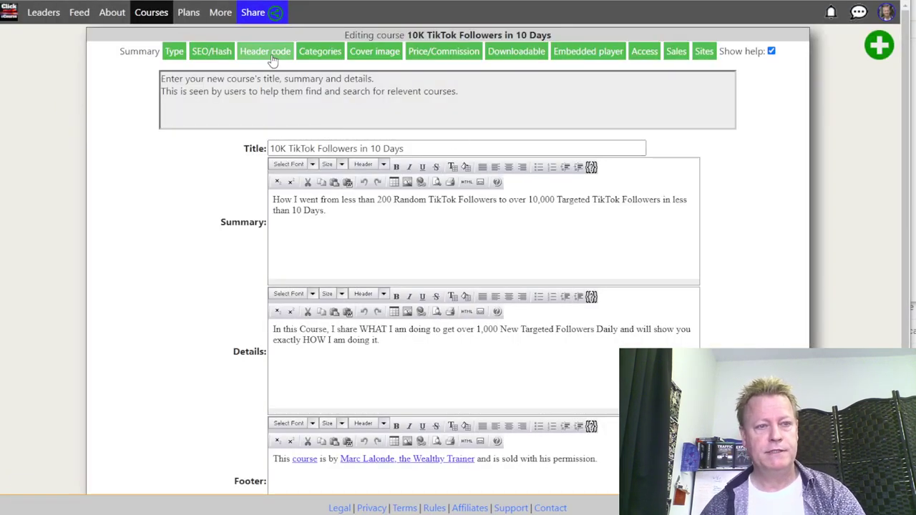
Step: Open the course's header code settings and review the header, body head and footer code fields and the ConversioBot ID fields
left_click(269, 54)
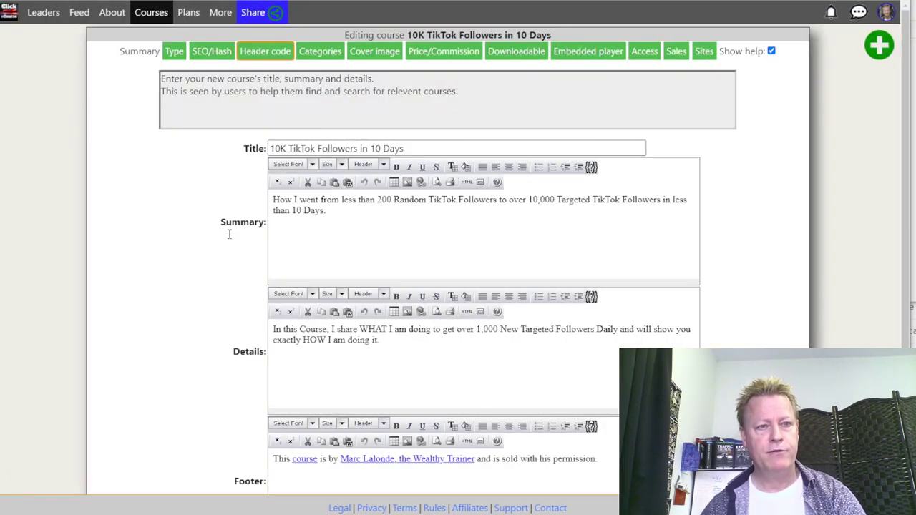
left_click(340, 218)
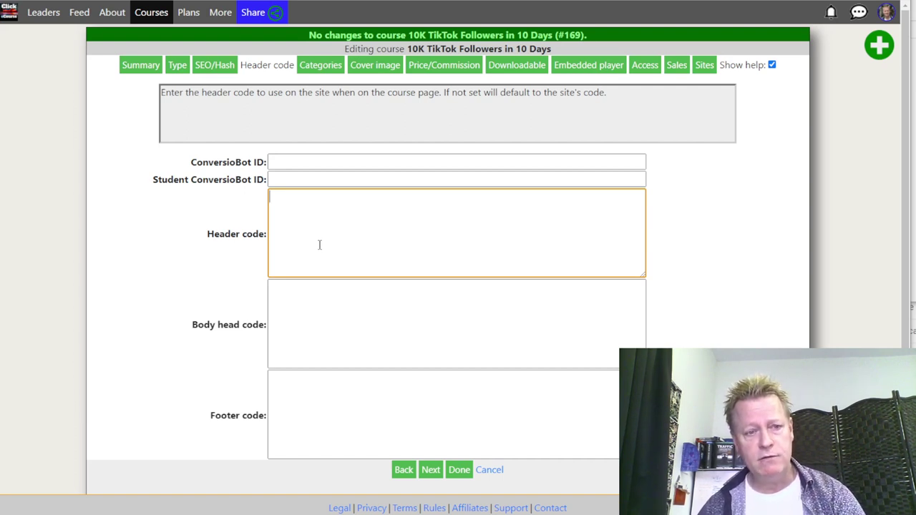
left_click(318, 332)
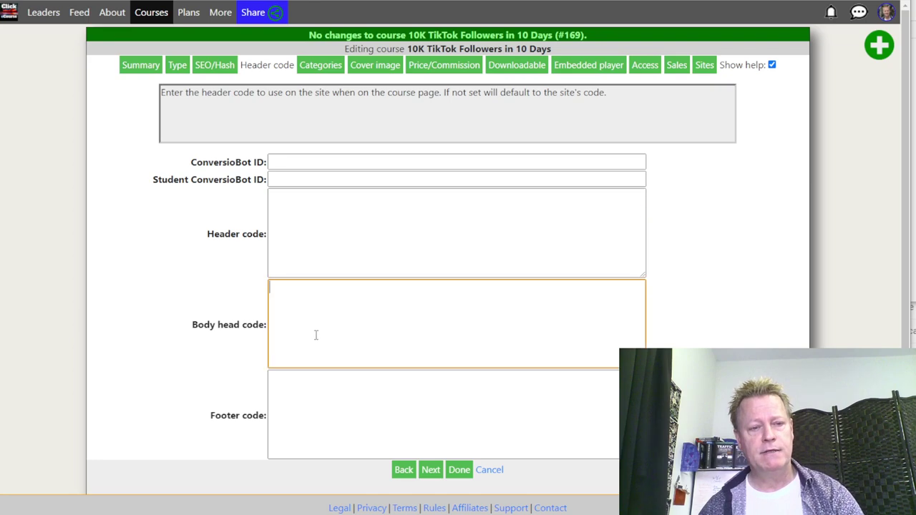
left_click(327, 232)
left_click(327, 319)
left_click(330, 401)
left_click(358, 225)
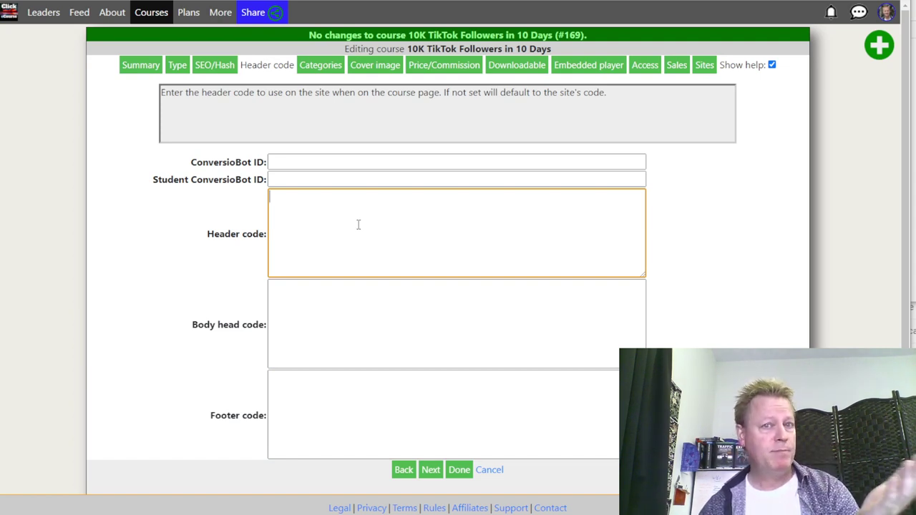
left_click(297, 313)
left_click(307, 235)
left_click(304, 416)
left_click(350, 334)
left_click(371, 247)
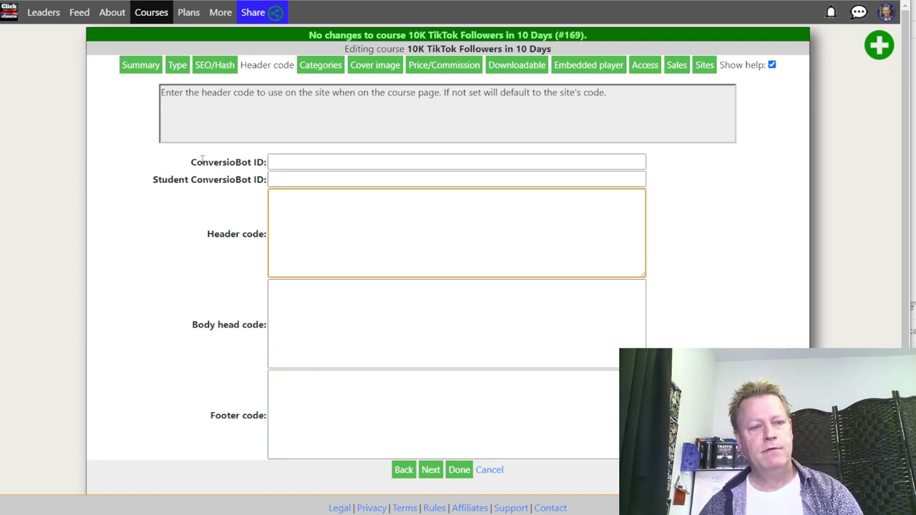
left_click_drag(203, 162, 280, 168)
left_click_drag(192, 183, 263, 195)
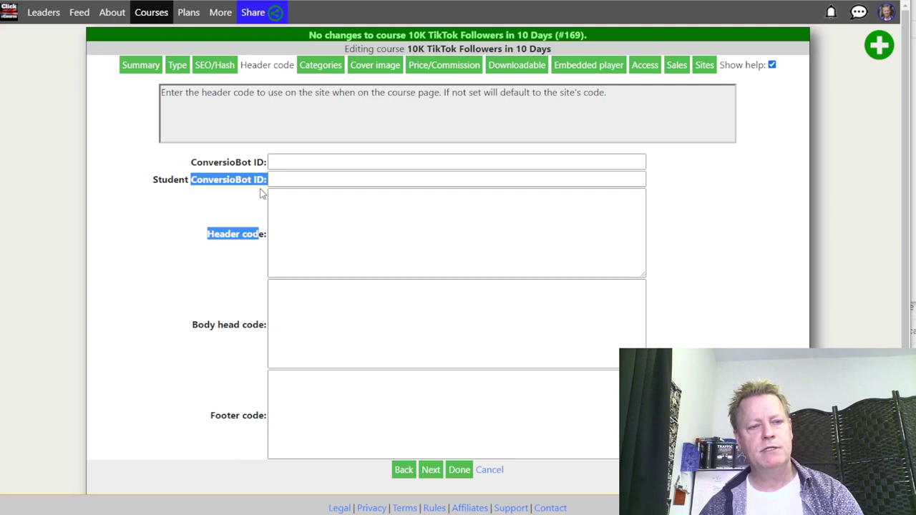
left_click(314, 215)
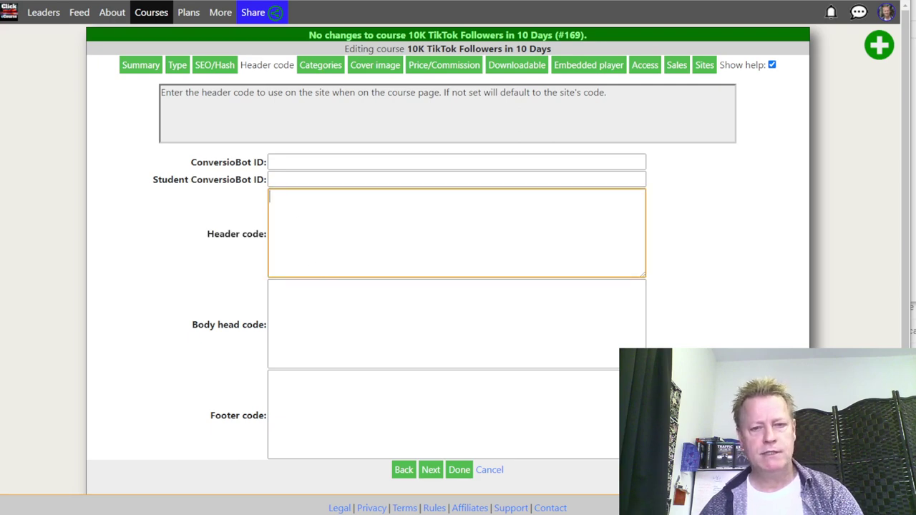
Step: Open the courses list in a new tab and bring up the site's help chat bot
key("alt+Tab")
key("alt+Tab")
left_click(163, 248)
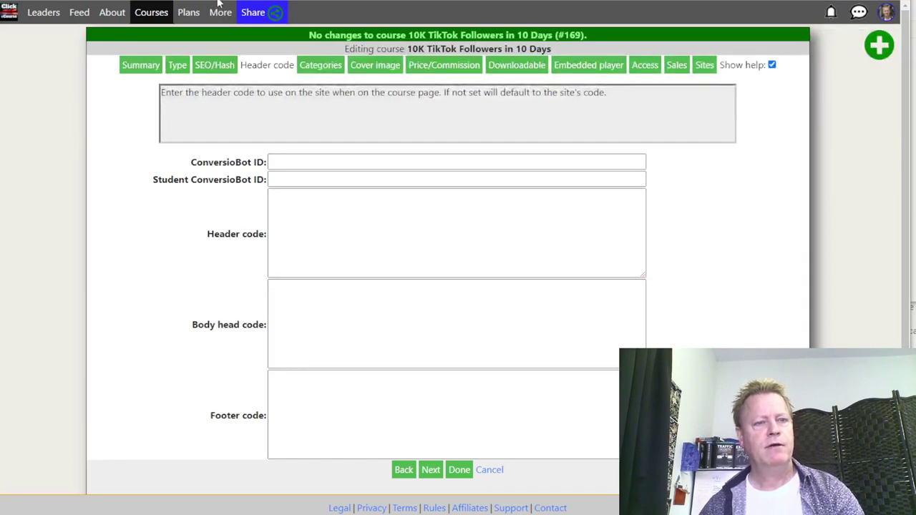
right_click(154, 16)
left_click(176, 31)
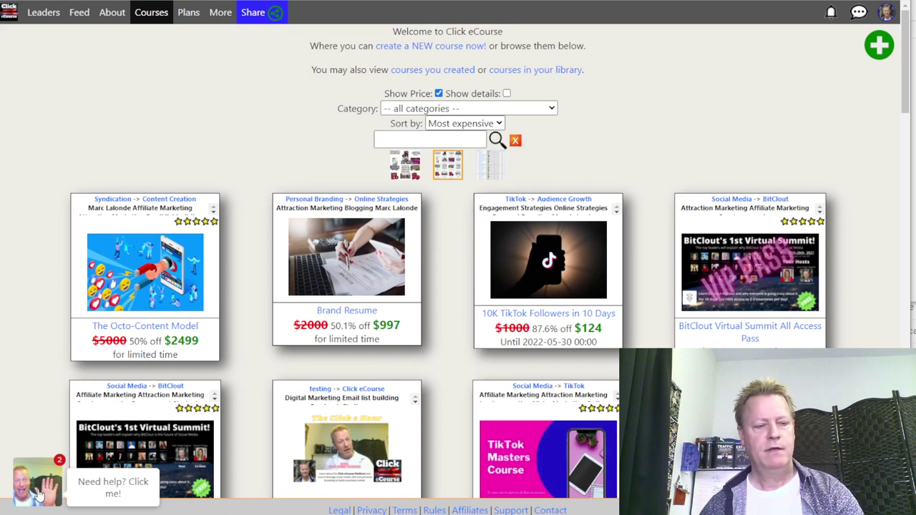
left_click(41, 491)
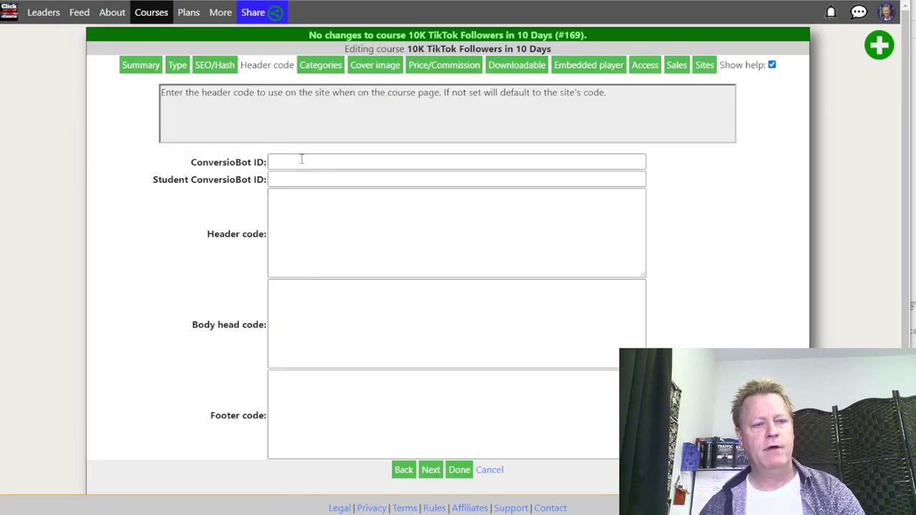
Step: Return to the course editor and compare the ConversioBot ID field with the Student ConversioBot ID field
left_click(301, 159)
left_click(300, 179)
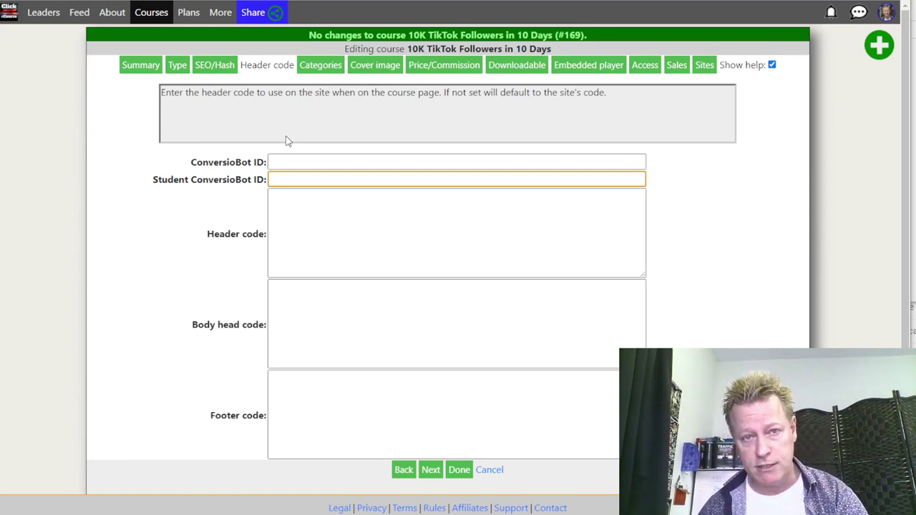
left_click_drag(154, 179, 246, 193)
left_click(241, 179)
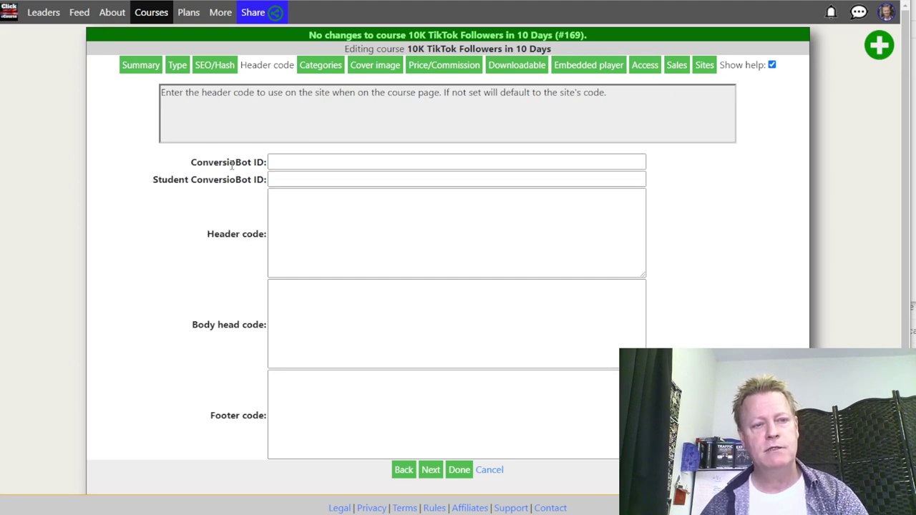
double_click(232, 162)
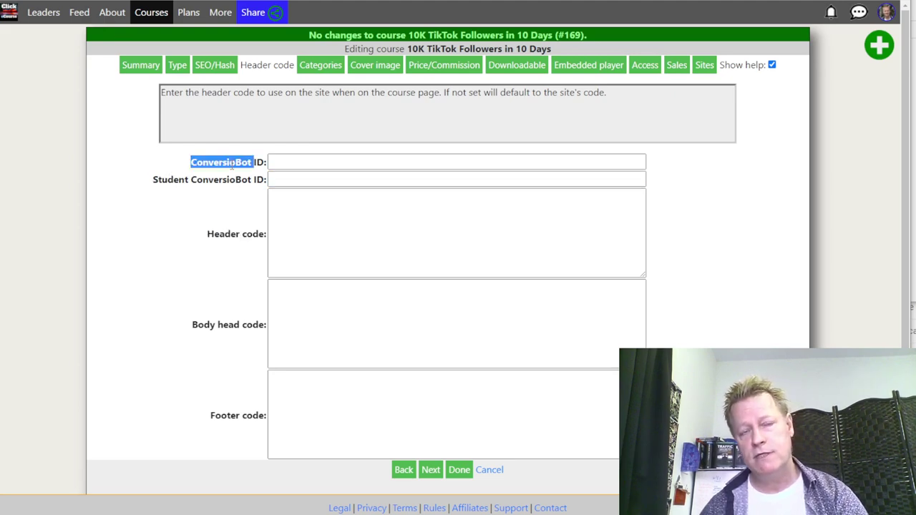
left_click(287, 164)
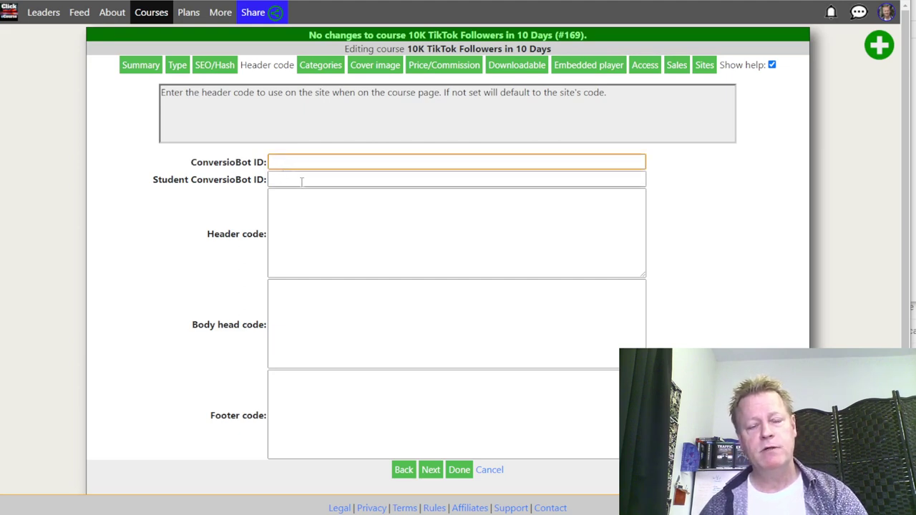
double_click(232, 179)
left_click(287, 163)
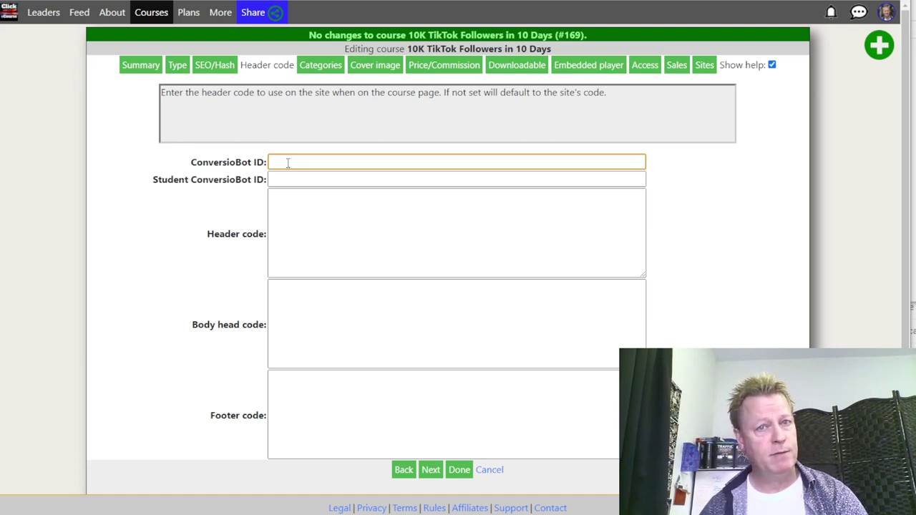
double_click(166, 180)
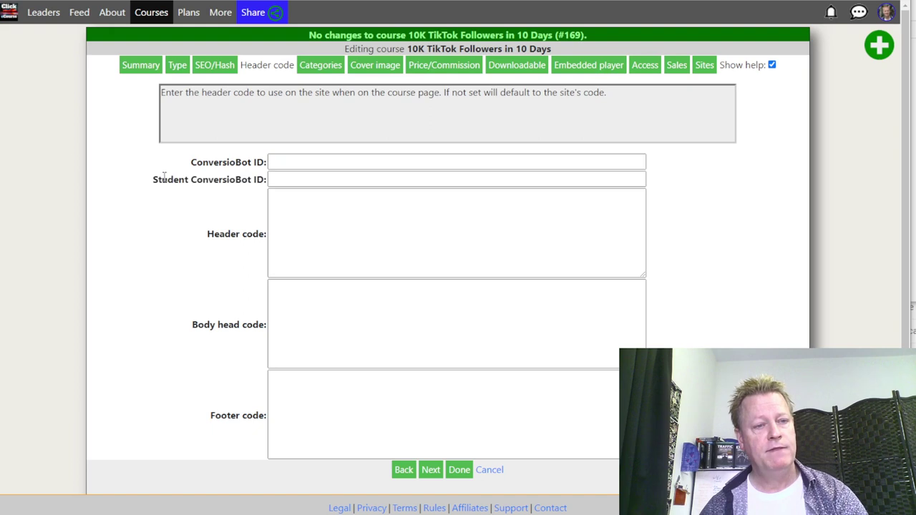
left_click(296, 181)
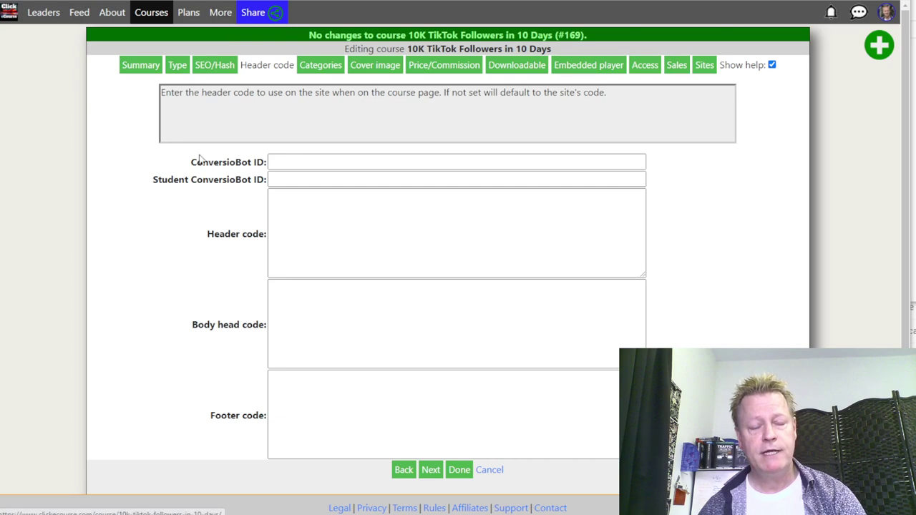
Step: Open the course's price and commission settings and review the commission percent and who can get a commission
left_click(433, 67)
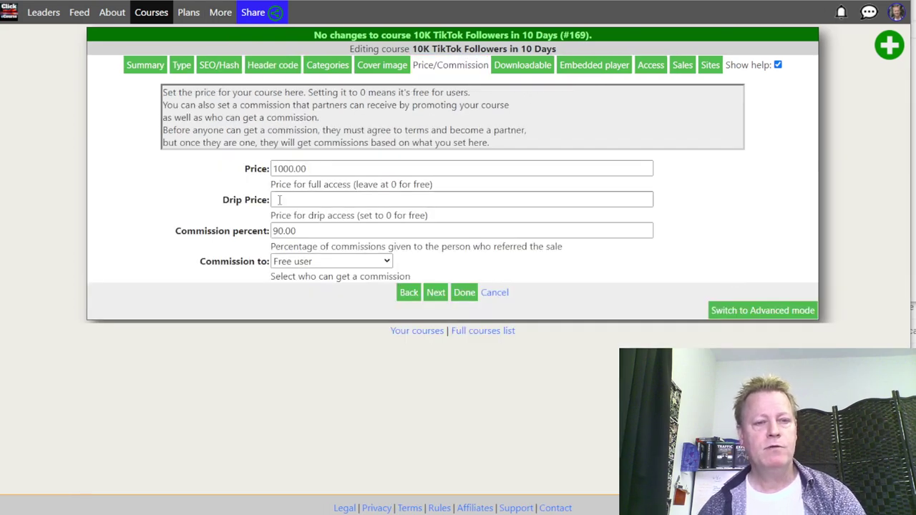
left_click(257, 227)
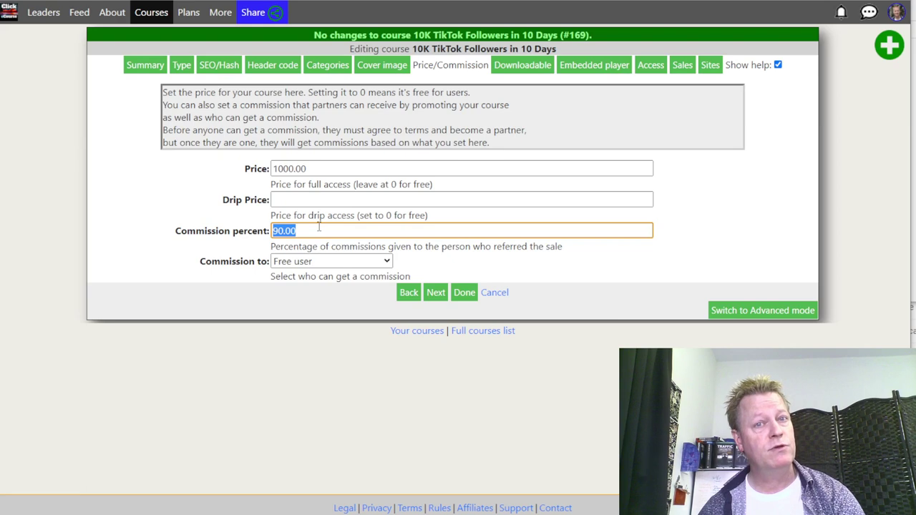
left_click(340, 233)
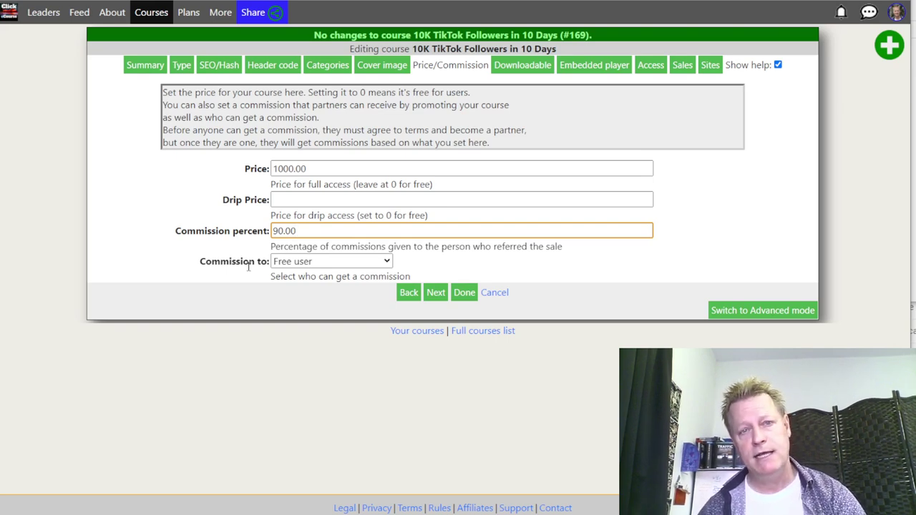
left_click_drag(300, 232, 269, 231)
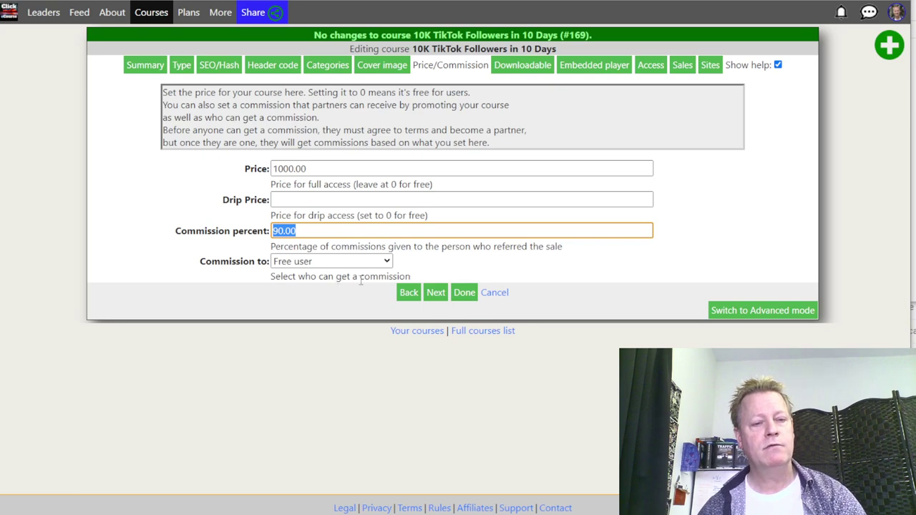
left_click(338, 262)
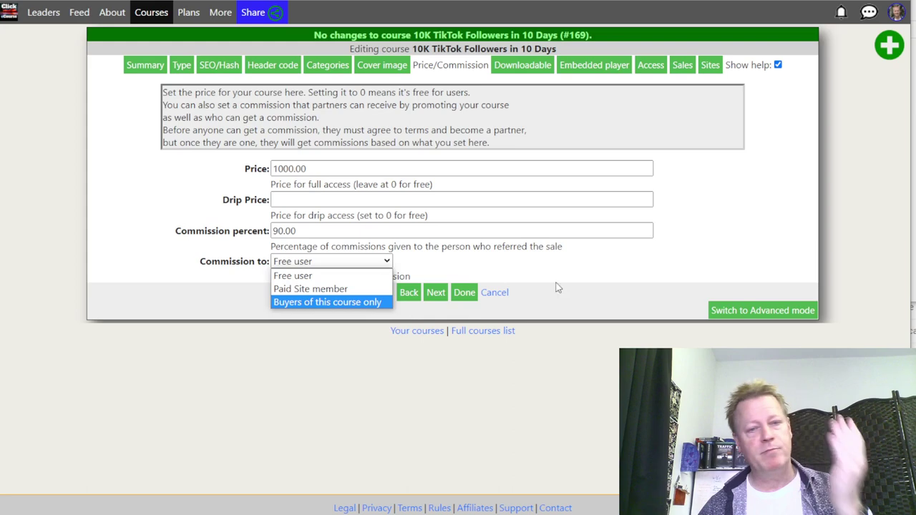
left_click(780, 244)
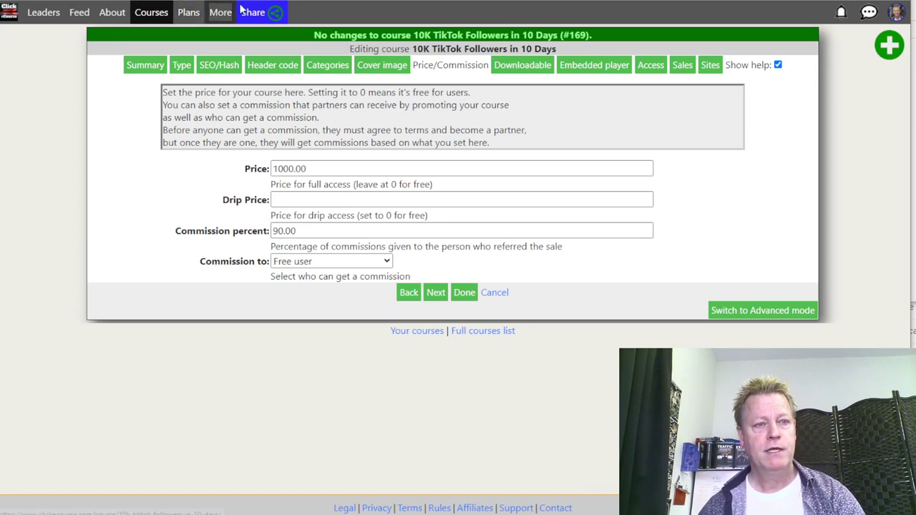
Step: Close the help chat and copy the 10K TikTok Followers in 10 Days course's share link from its share dialog
left_click(151, 12)
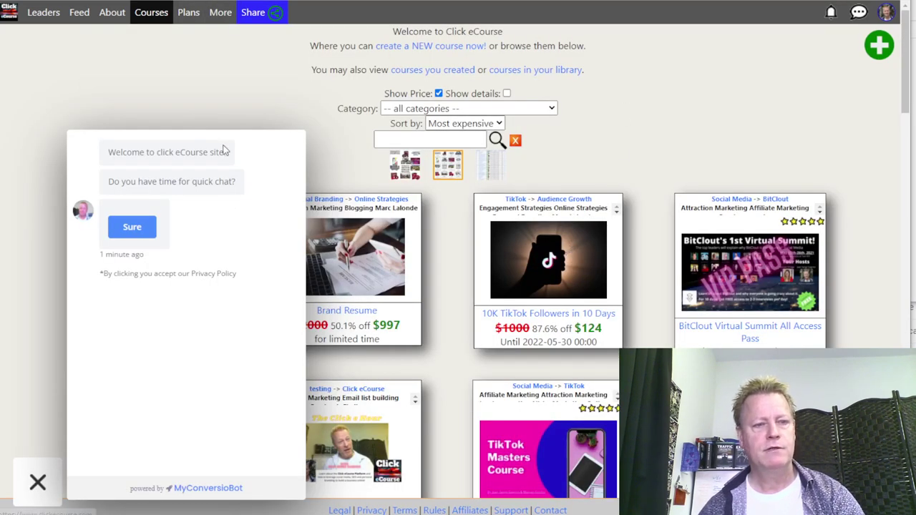
left_click(38, 493)
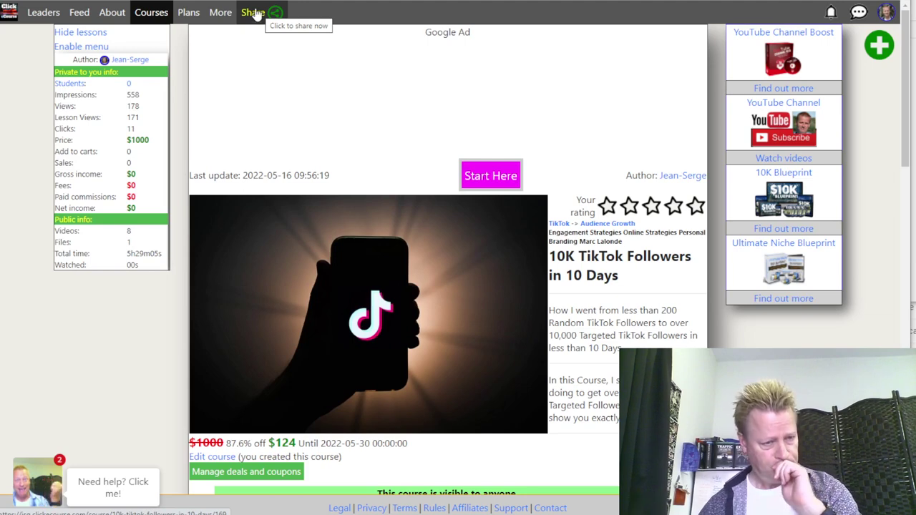
left_click(256, 16)
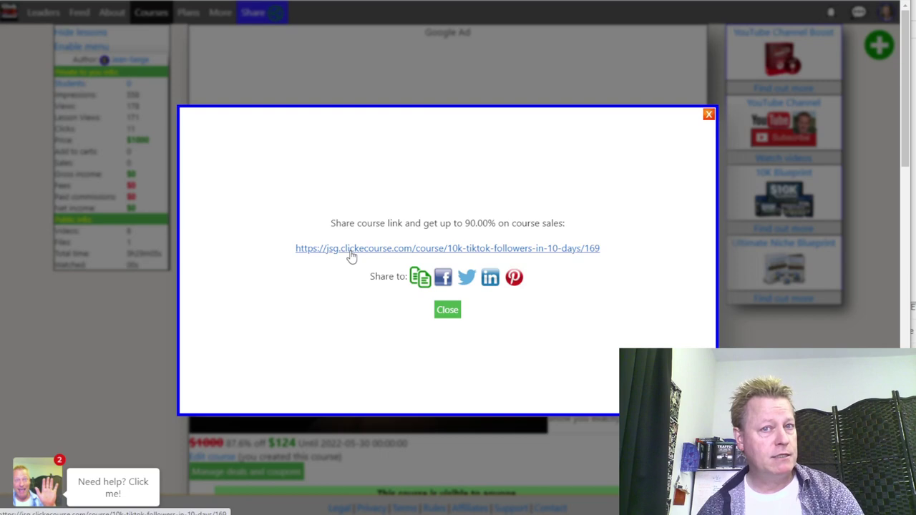
left_click(420, 279)
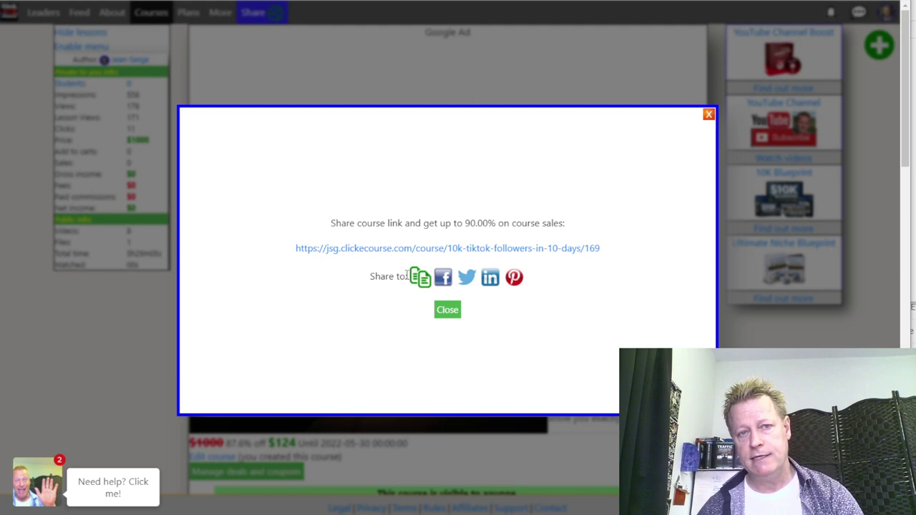
Step: Open the course's share link to read the sharing warning, return to the share dialog, and copy the link address
left_click(359, 251)
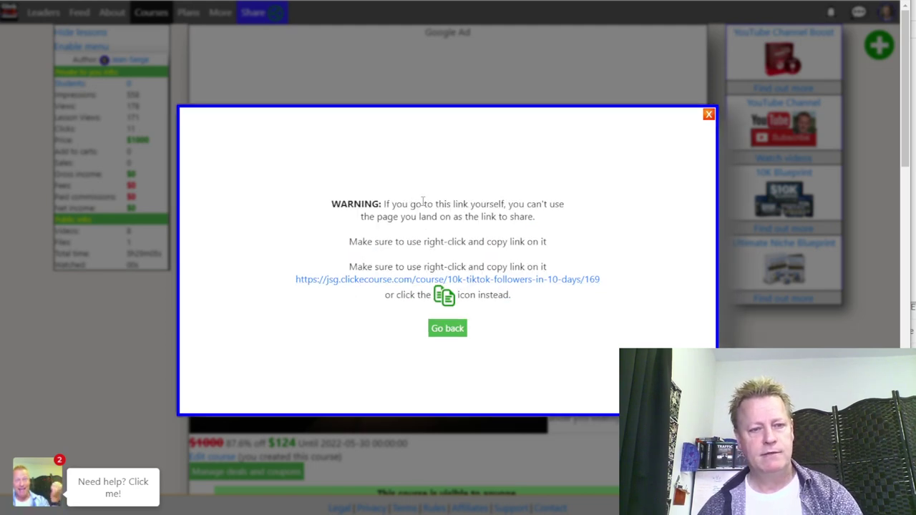
left_click(455, 329)
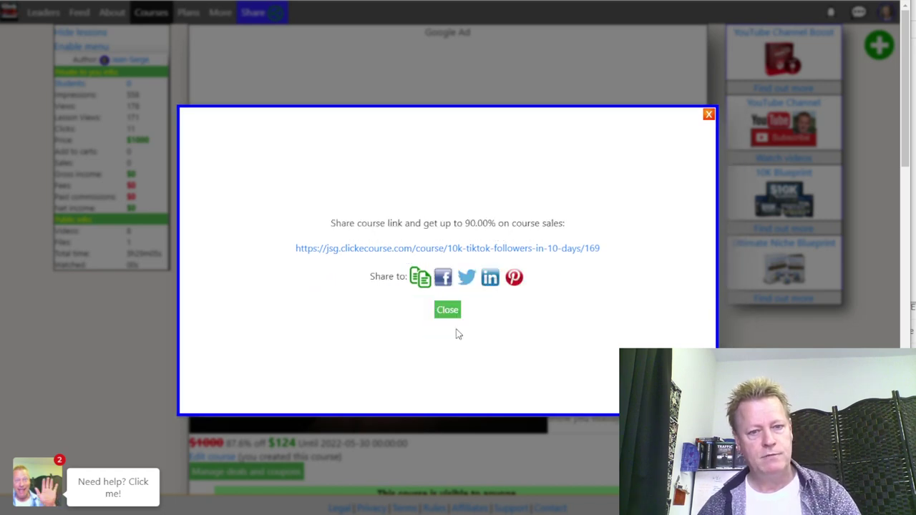
right_click(402, 251)
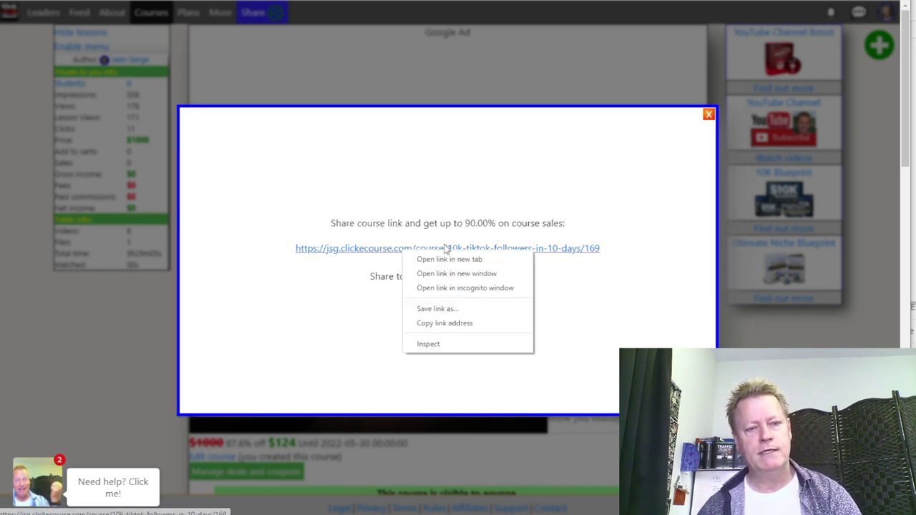
left_click(438, 324)
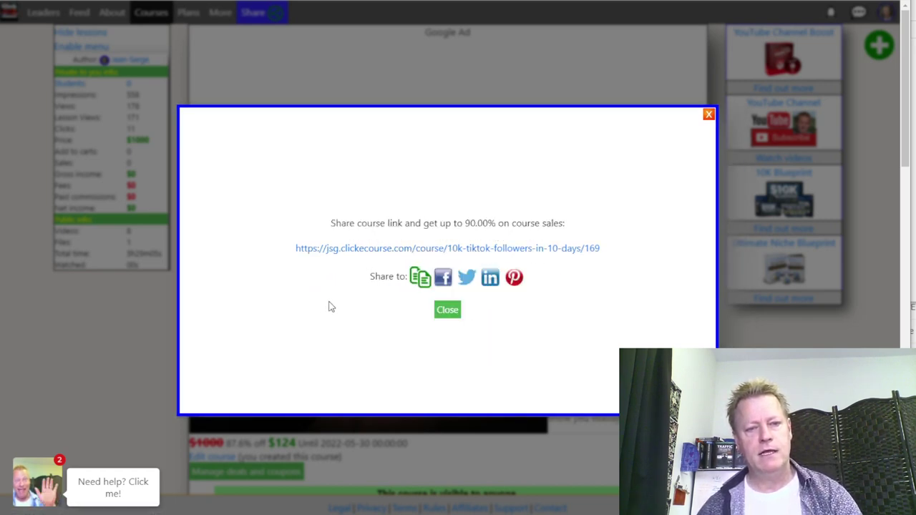
Step: Open the course's share link in an incognito window and examine the page address it leads to
right_click(372, 252)
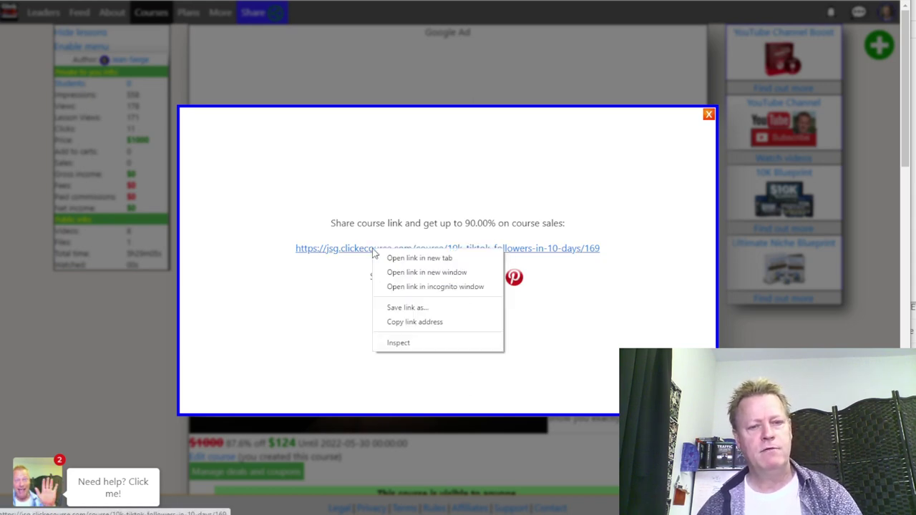
left_click(431, 287)
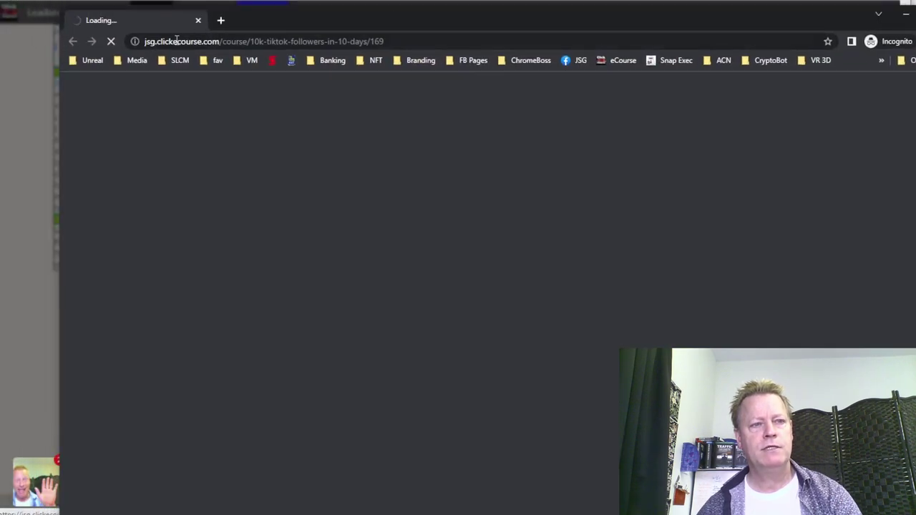
left_click(172, 43)
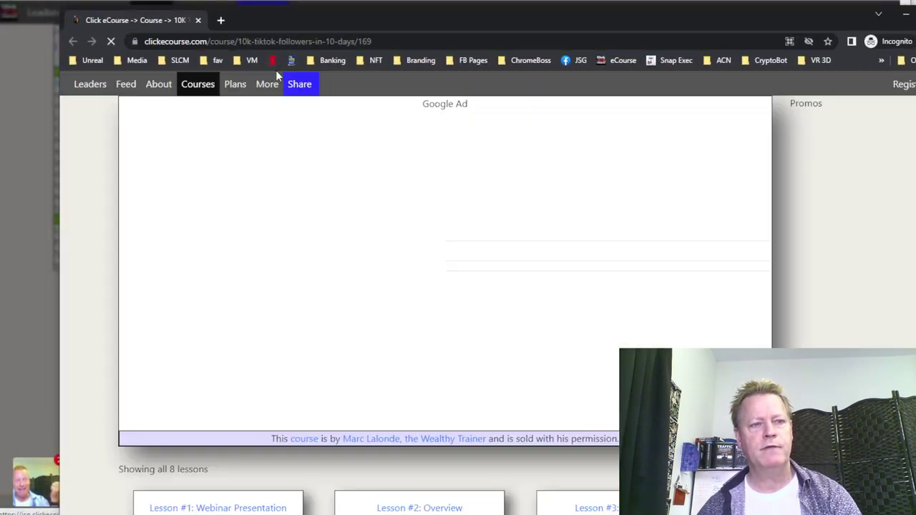
left_click(280, 43)
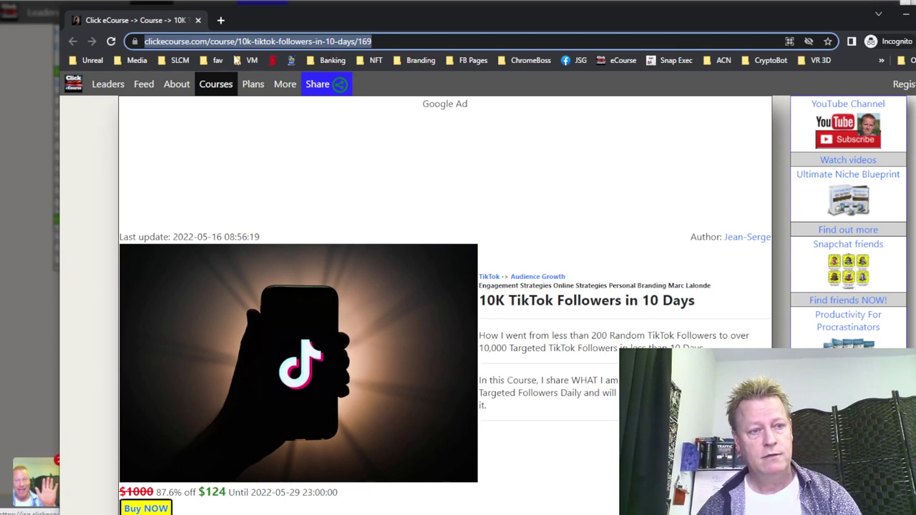
left_click(166, 42)
double_click(182, 41)
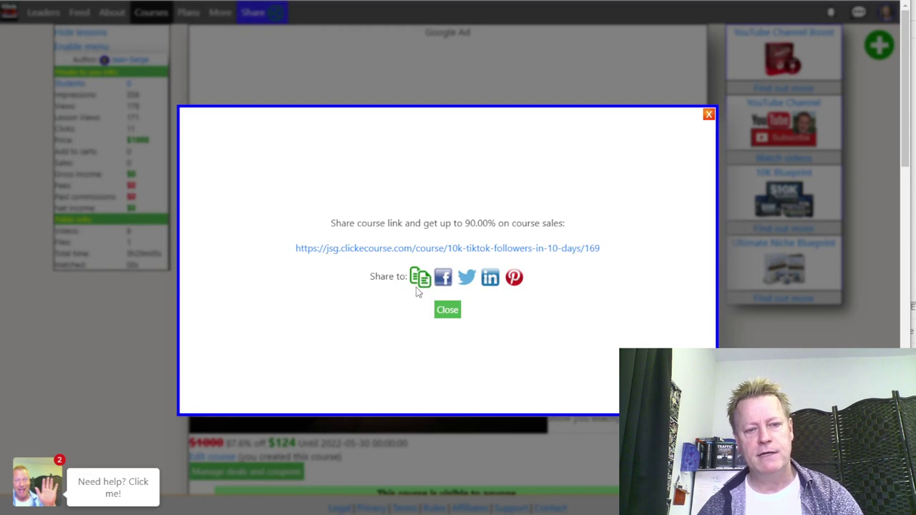
Step: Copy the 10K TikTok Followers in 10 Days share link again and load it in a new incognito window
left_click(421, 279)
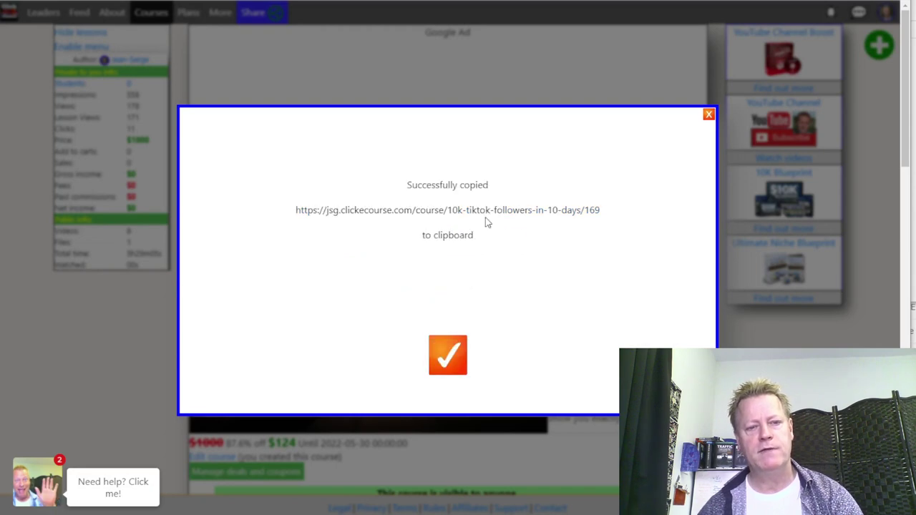
left_click(449, 355)
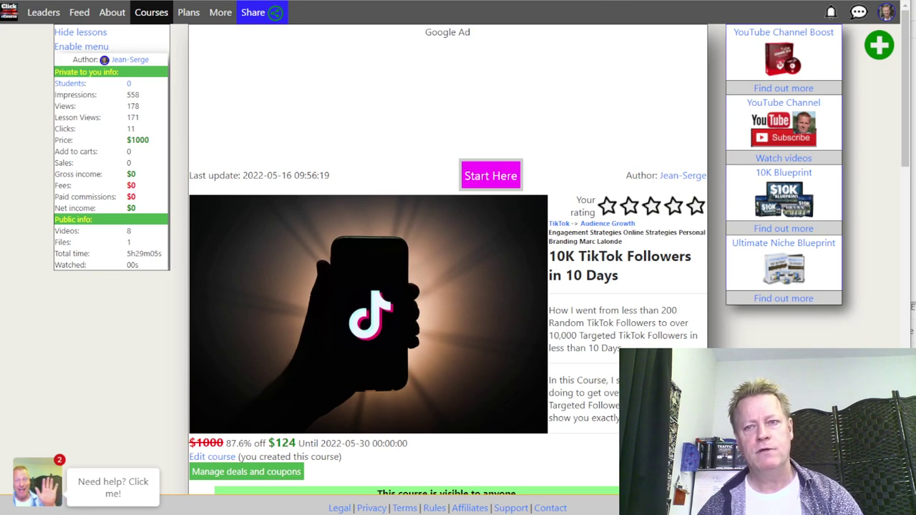
key("alt+f")
left_click(815, 32)
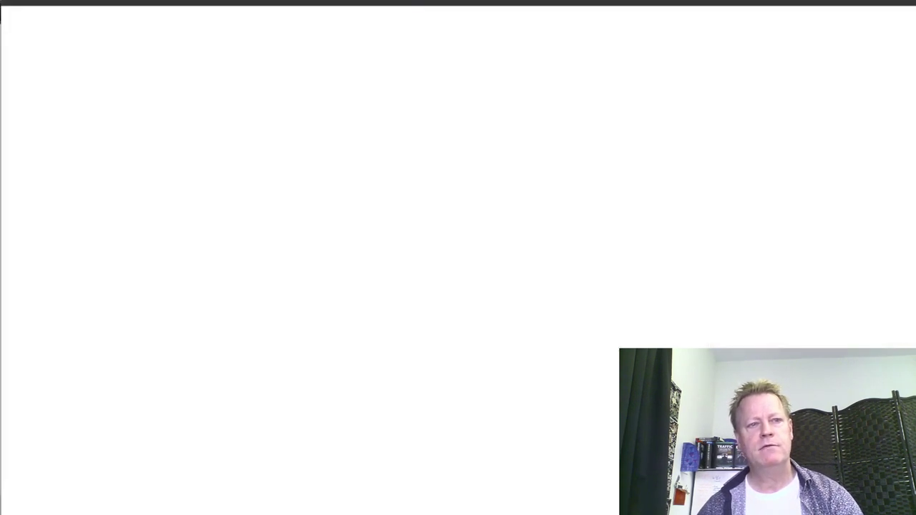
right_click(302, 2)
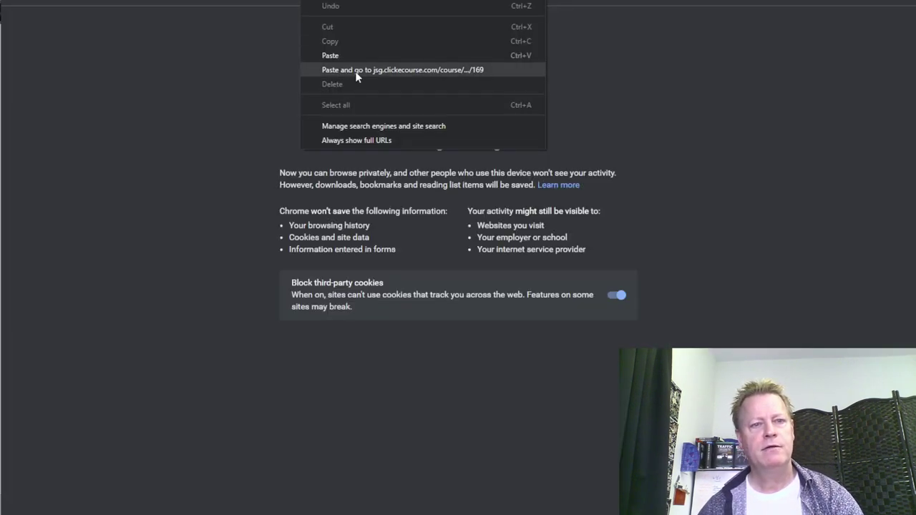
left_click(334, 57)
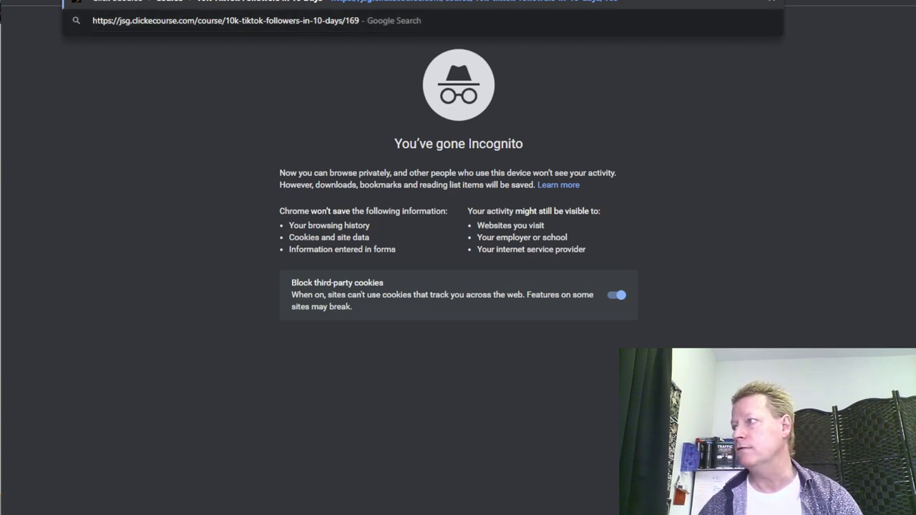
key("Return")
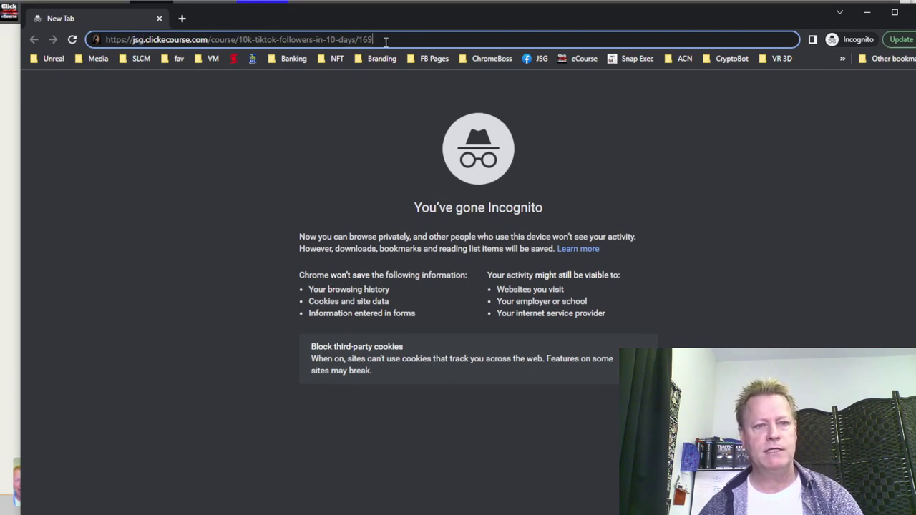
key("Return")
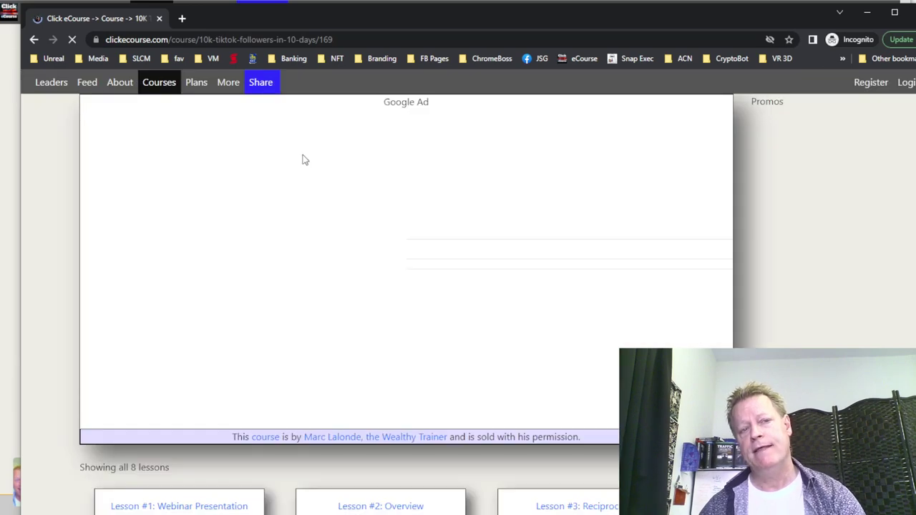
Step: Review the lessons and discounted price on the public course page, and close the incognito window
scroll(537, 243, "down", 4)
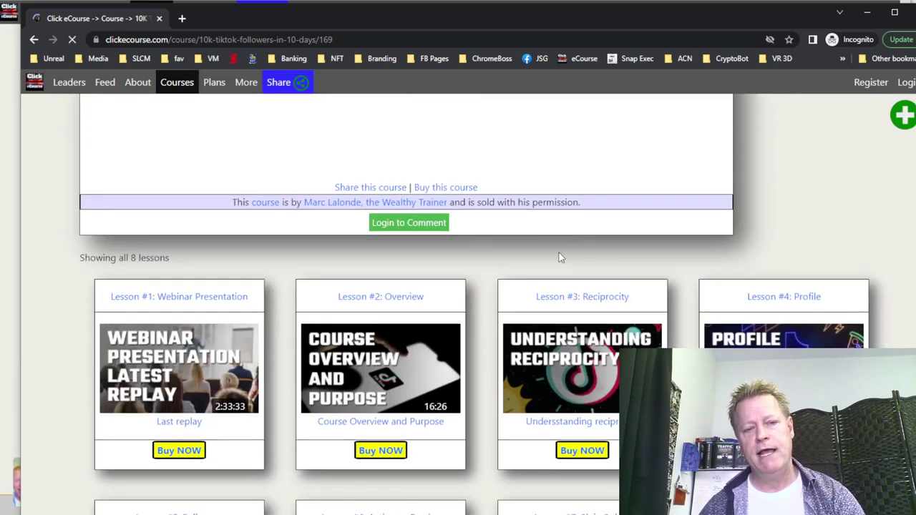
scroll(537, 240, "up", 3)
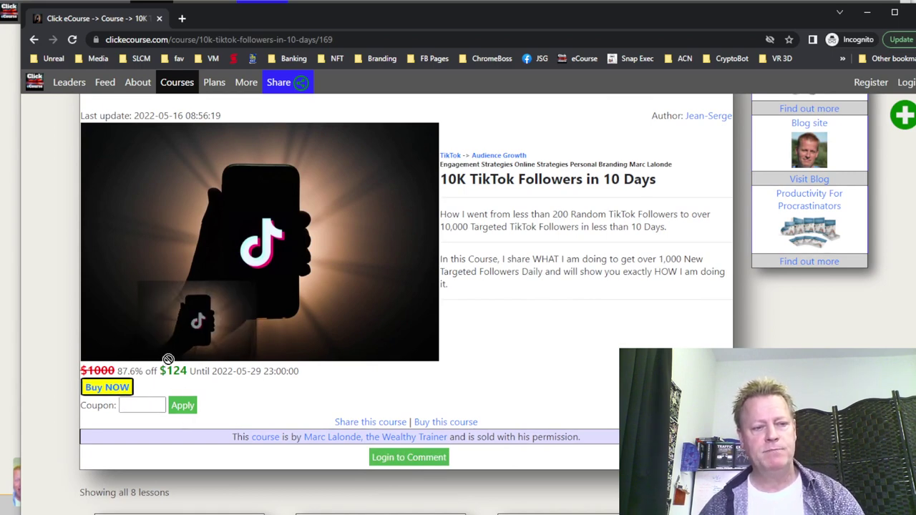
left_click_drag(165, 375, 224, 369)
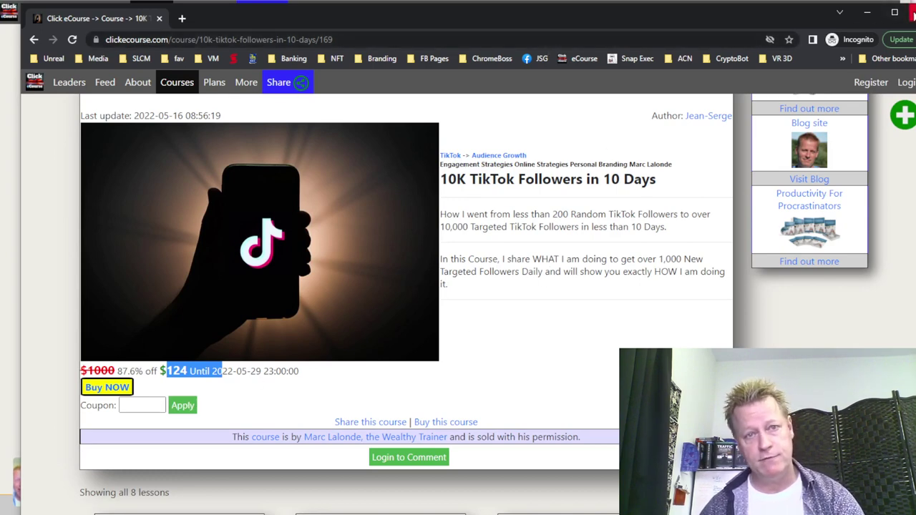
left_click(909, 12)
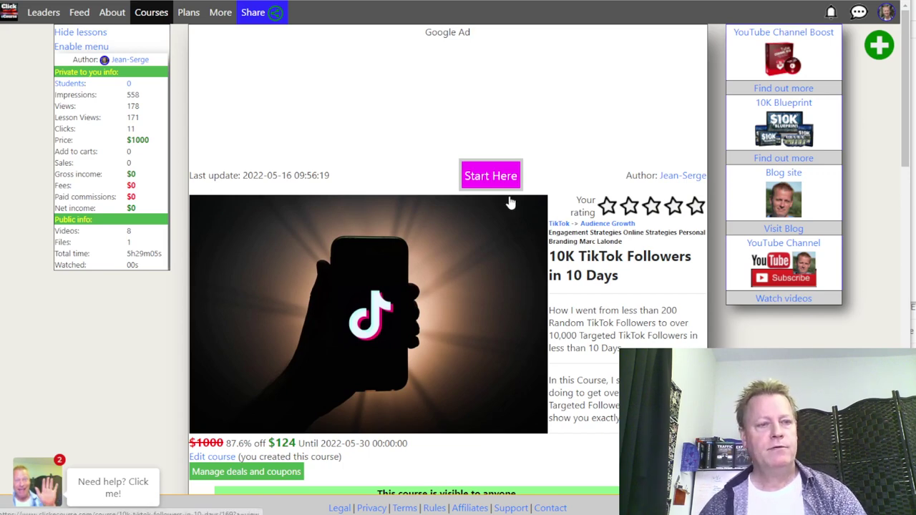
Step: Review the 10K TikTok Followers in 10 Days course's private and public statistics
double_click(133, 106)
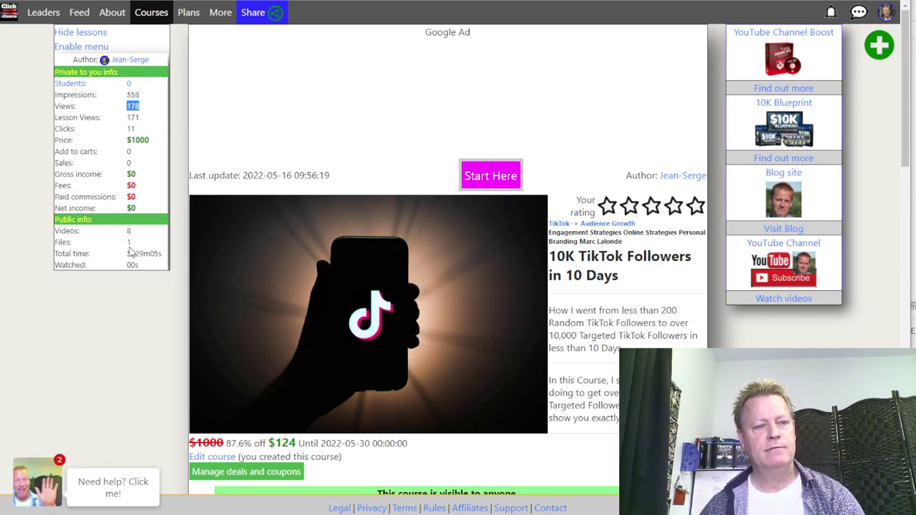
left_click_drag(126, 242, 151, 269)
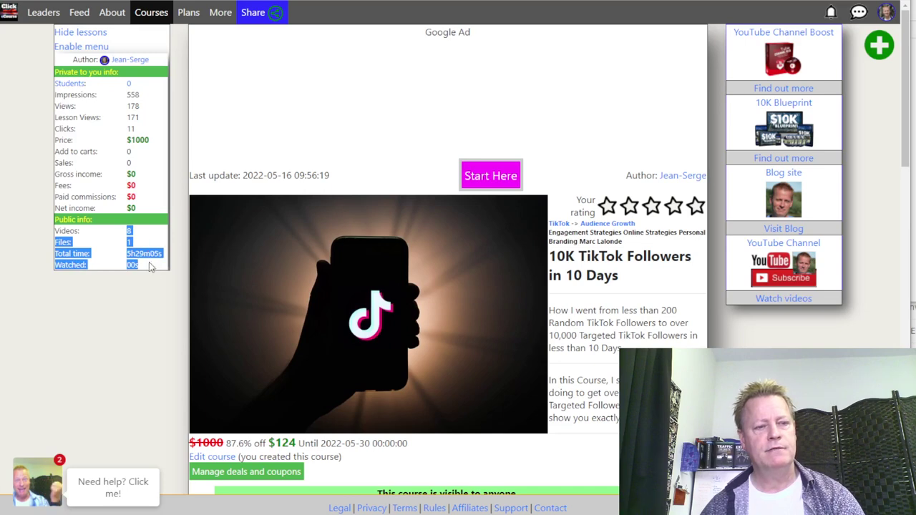
left_click(152, 269)
left_click_drag(114, 93, 154, 220)
left_click(245, 130)
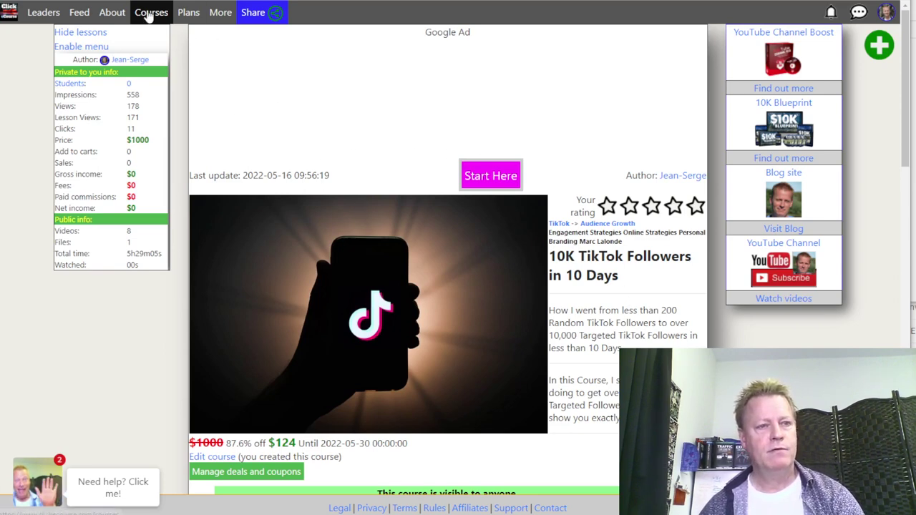
Step: Open the courses list and look through the discounted paid courses, their topics and prices
left_click(496, 178)
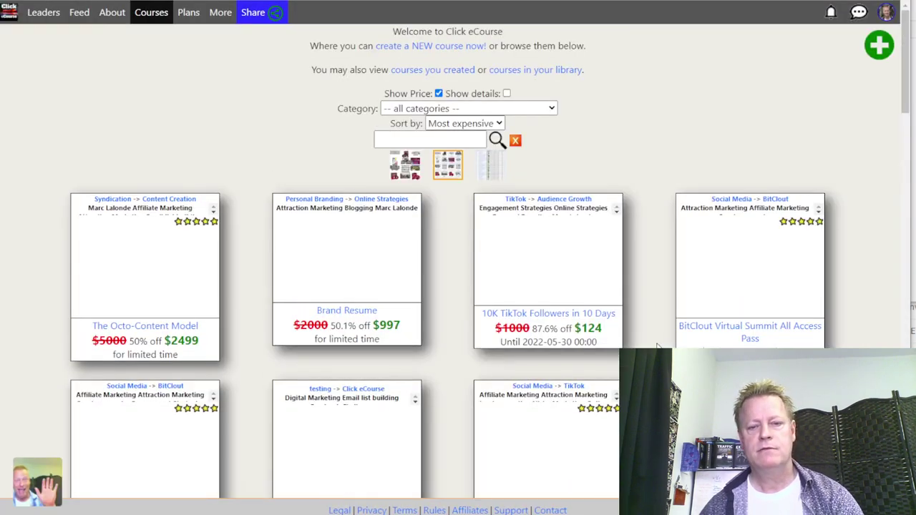
scroll(657, 346, "down", 4)
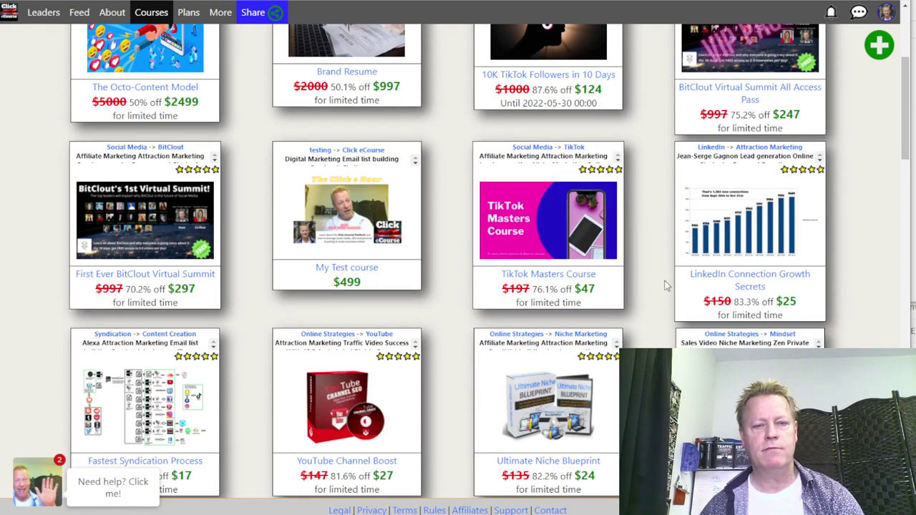
scroll(673, 300, "down", 2)
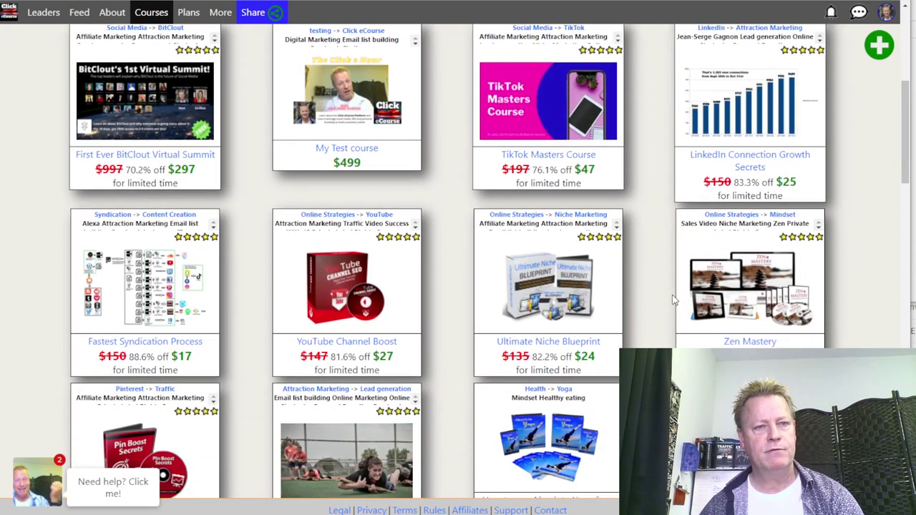
scroll(673, 301, "down", 2)
scroll(671, 302, "up", 2)
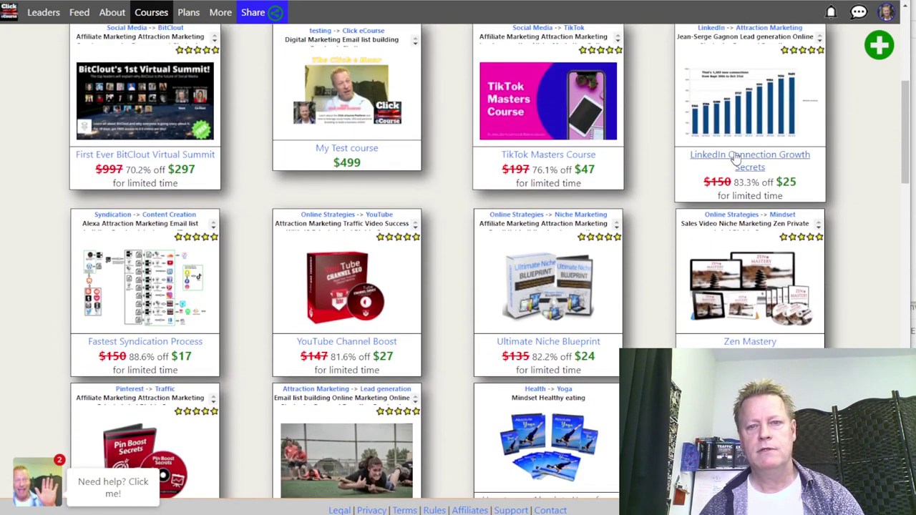
scroll(735, 158, "down", 2)
left_click_drag(687, 260, 686, 288)
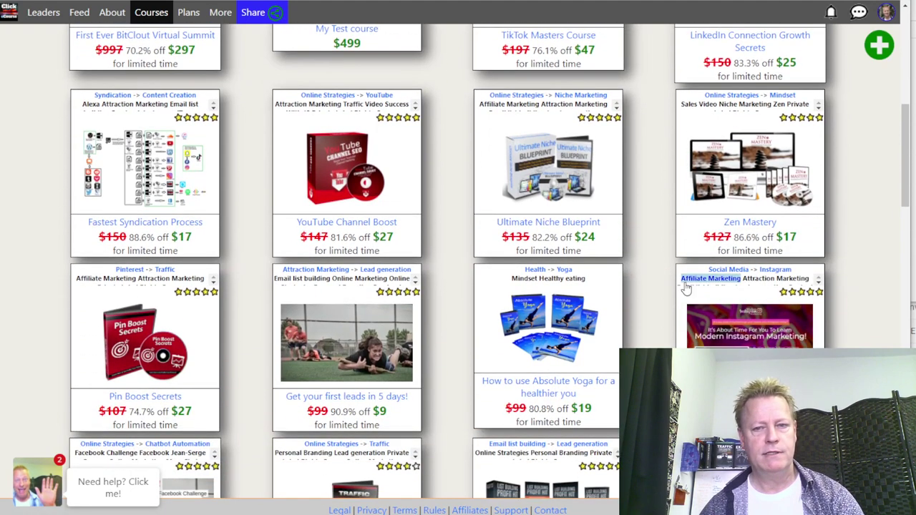
left_click(686, 288)
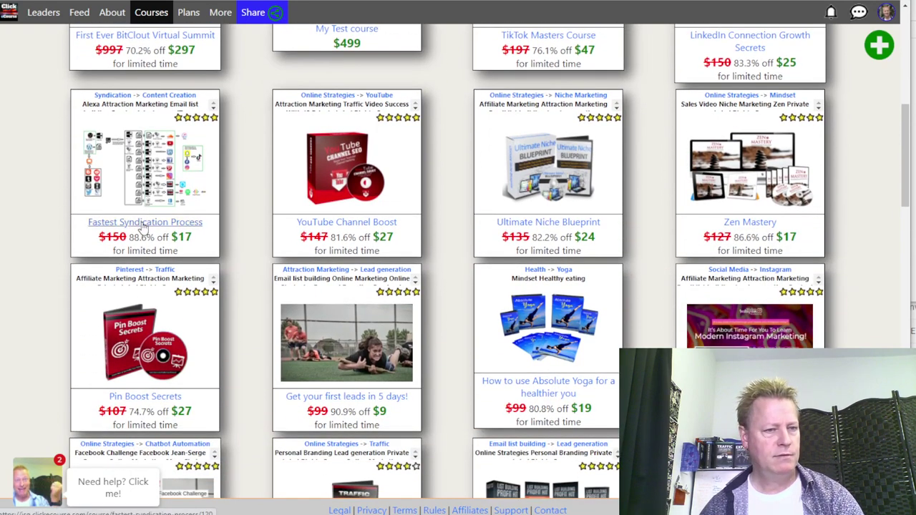
left_click(374, 223)
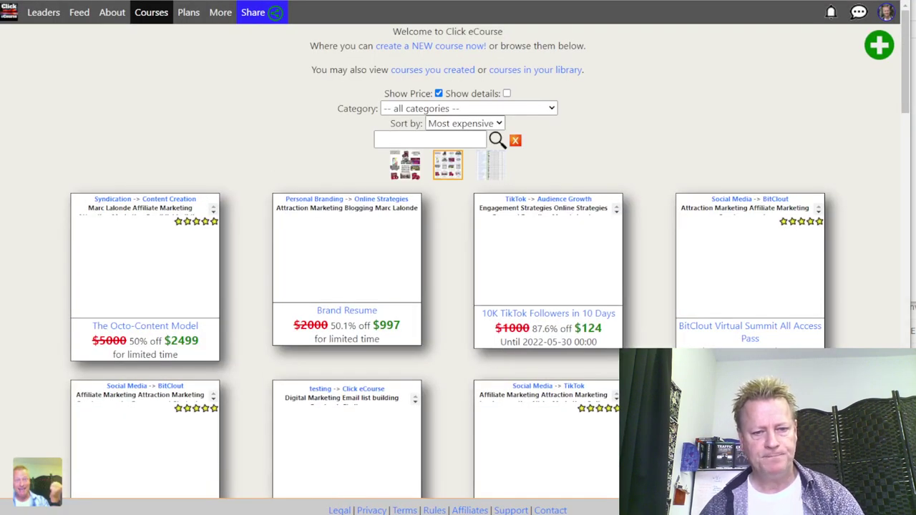
Step: Find the free LinkedIn Profile Secrets course in the courses list, open its page and review its details
scroll(500, 341, "down", 4)
scroll(458, 258, "down", 8)
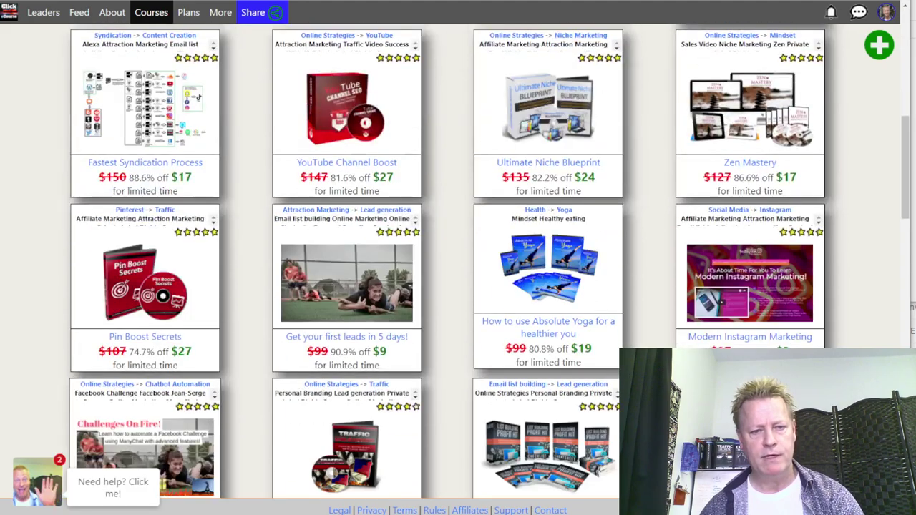
scroll(458, 257, "down", 10)
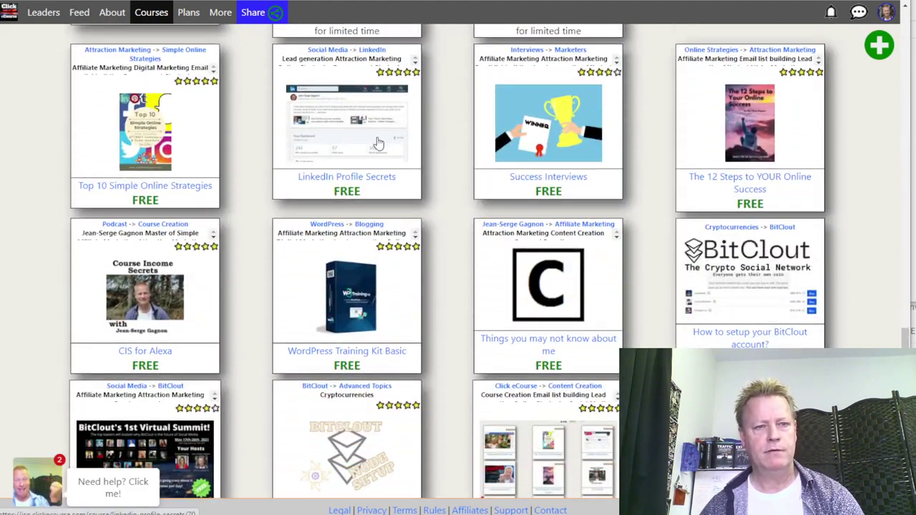
left_click(468, 179)
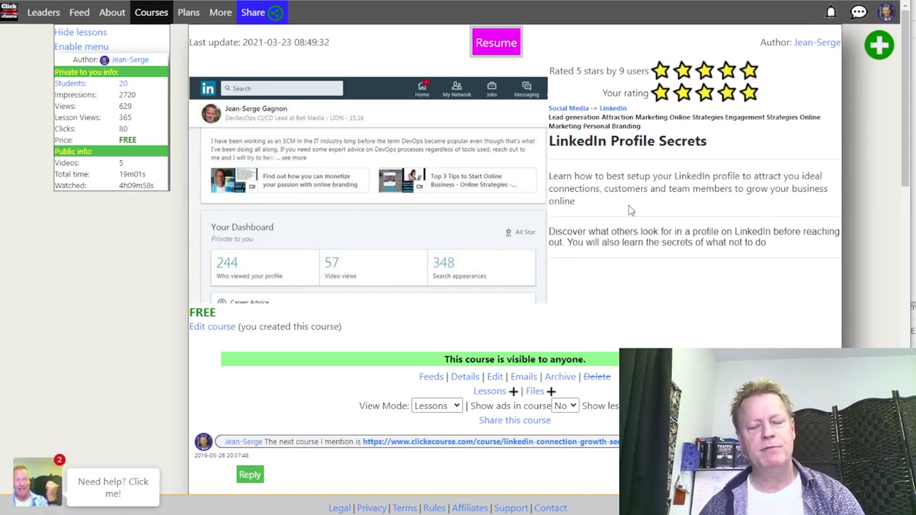
scroll(628, 268, "down", 2)
scroll(630, 270, "up", 2)
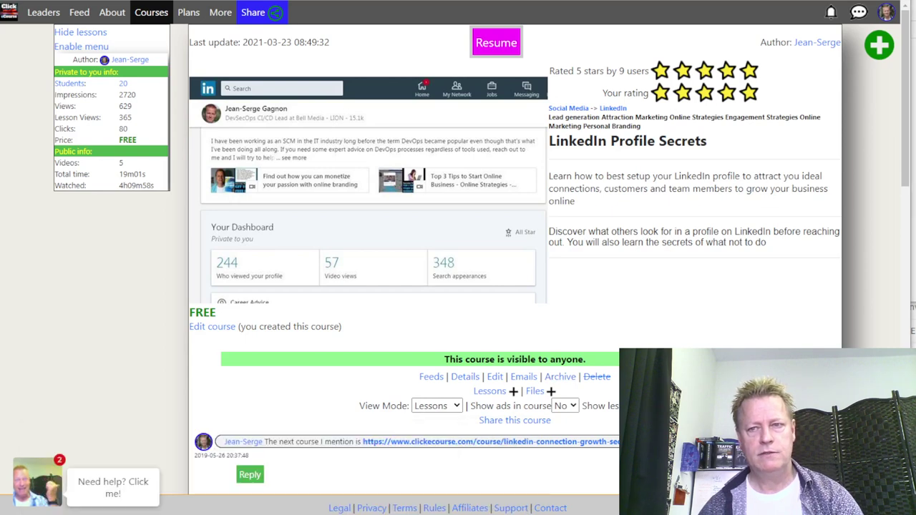
Step: Open the LinkedIn Profile Secrets course's share link in an incognito window and look over the public page's comments and lessons
right_click(151, 12)
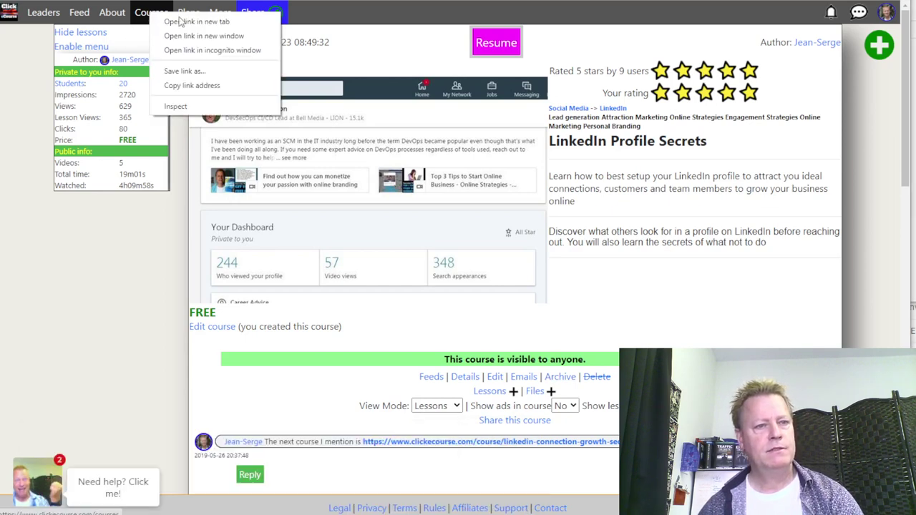
left_click(224, 47)
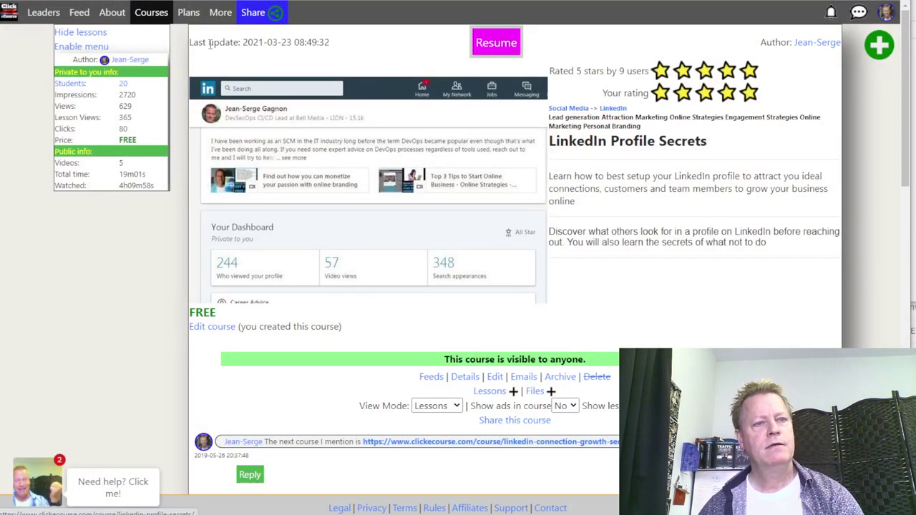
left_click(271, 12)
right_click(432, 255)
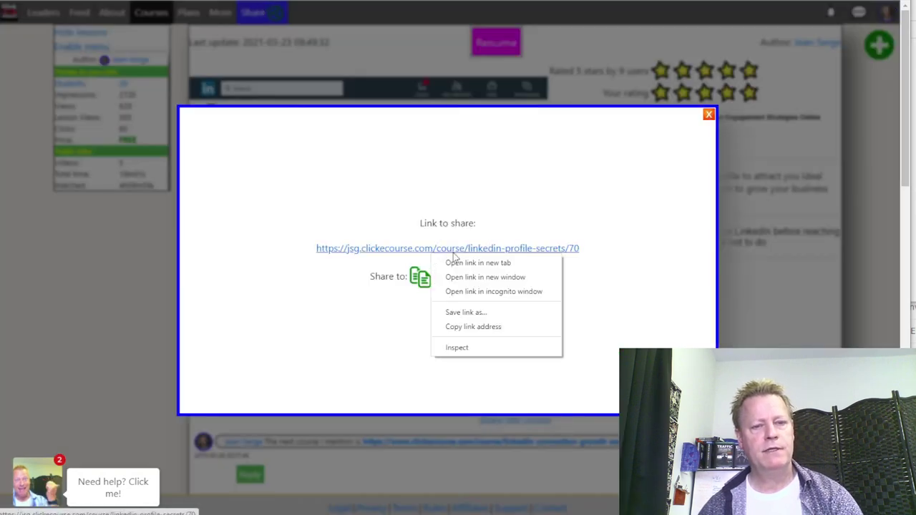
left_click(464, 292)
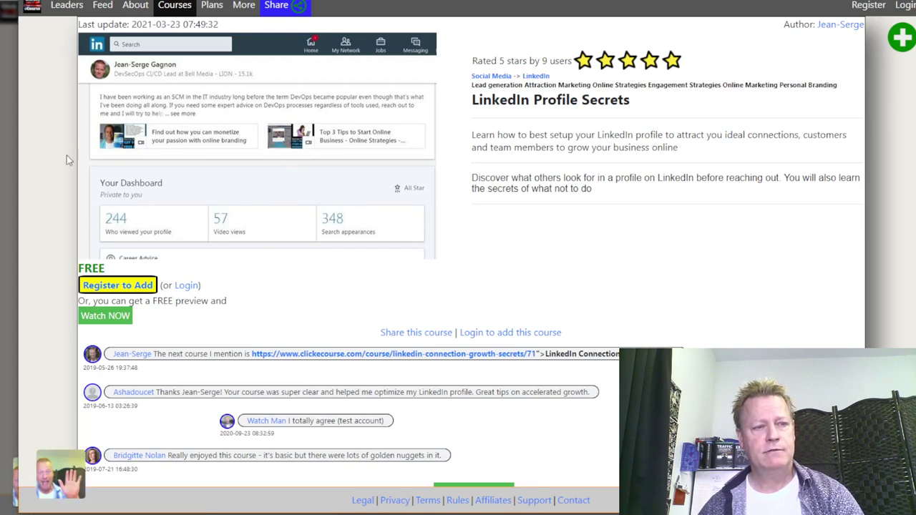
scroll(537, 234, "down", 5)
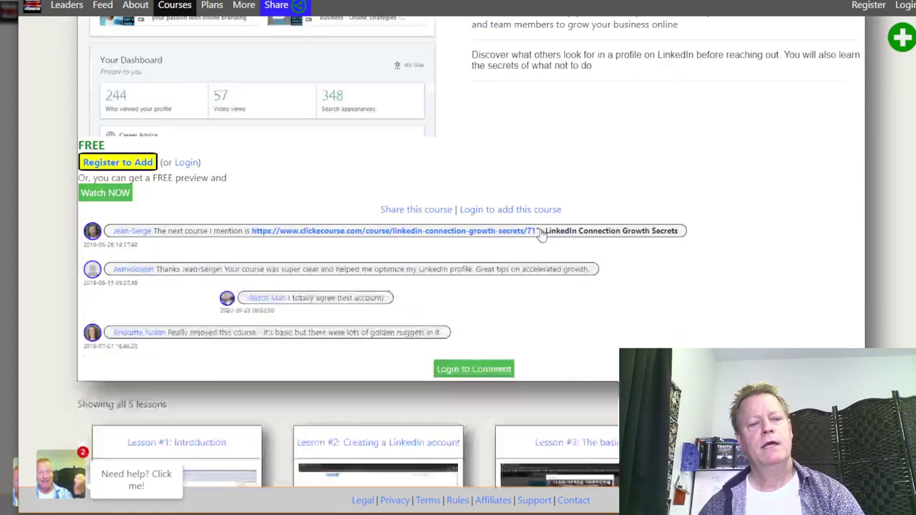
scroll(543, 234, "down", 2)
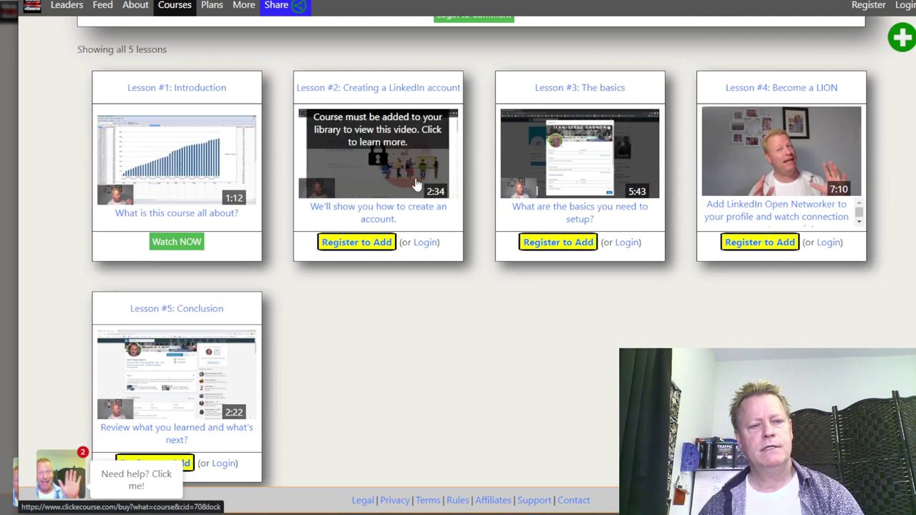
Step: Play the free Lesson #1: Introduction video and skip ahead through it in several jumps
left_click(172, 163)
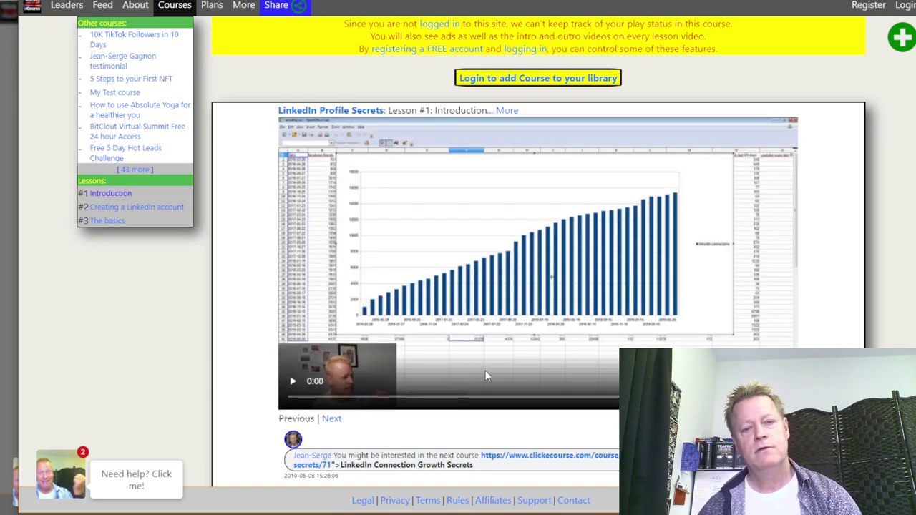
left_click(293, 381)
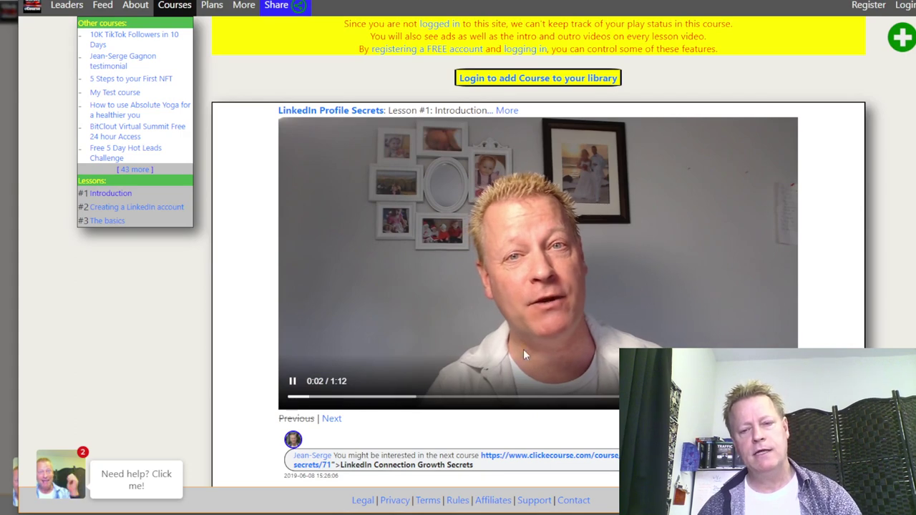
left_click(371, 396)
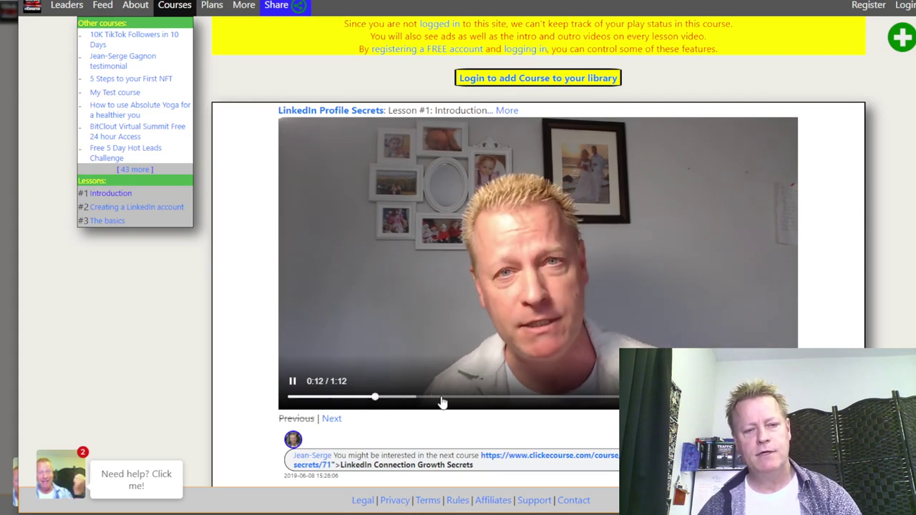
left_click(440, 397)
left_click(533, 398)
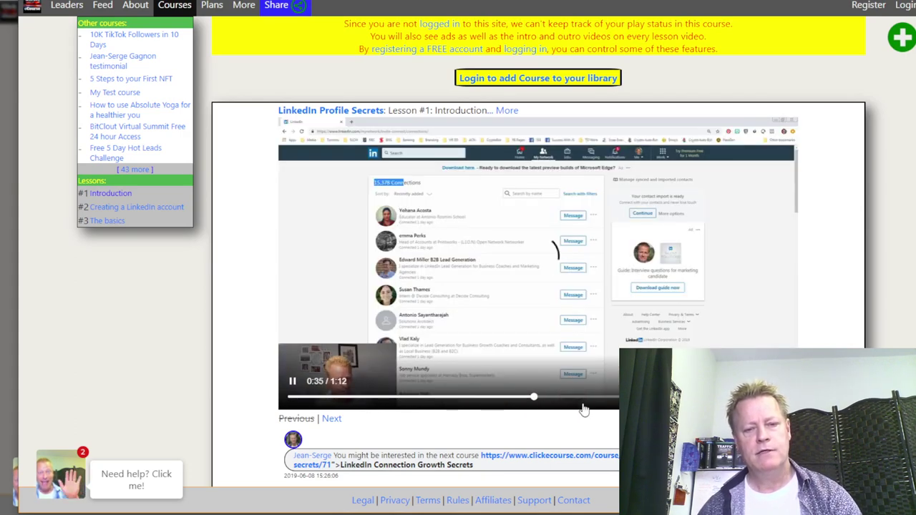
left_click(615, 398)
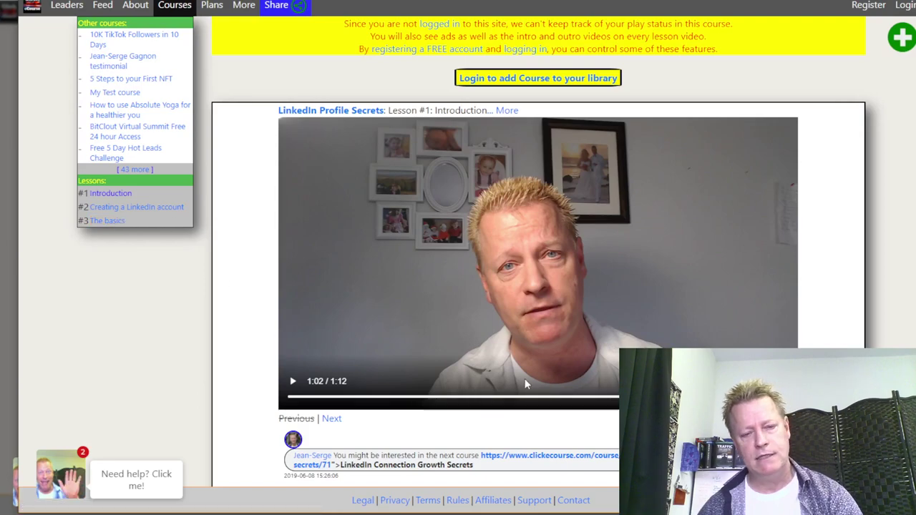
Step: Examine the public lesson page, comparing the free introduction with the lessons that require registration or login
scroll(529, 379, "down", 4)
scroll(552, 377, "down", 3)
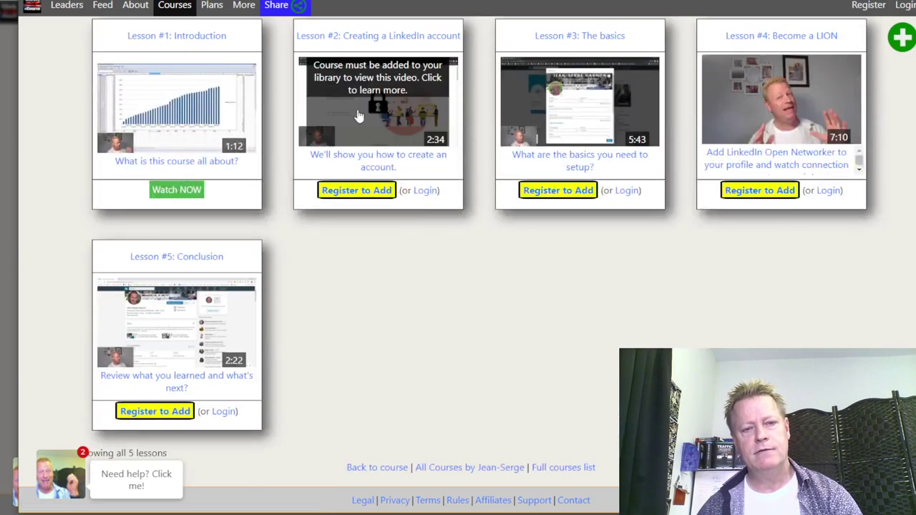
scroll(401, 354, "up", 7)
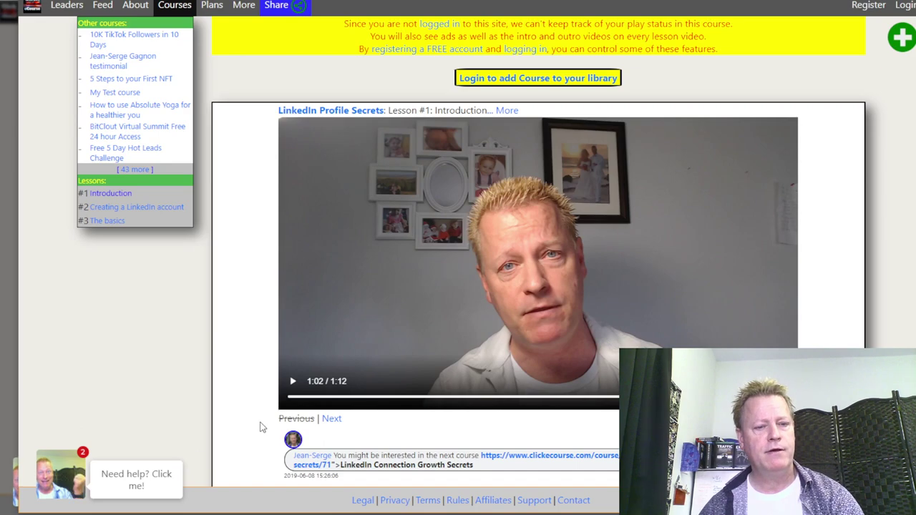
scroll(260, 427, "down", 4)
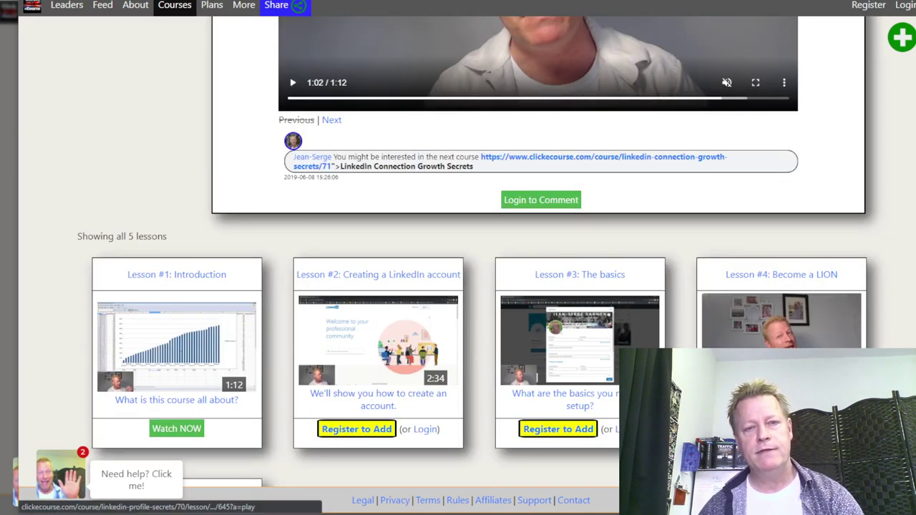
scroll(458, 286, "down", 2)
scroll(458, 286, "up", 4)
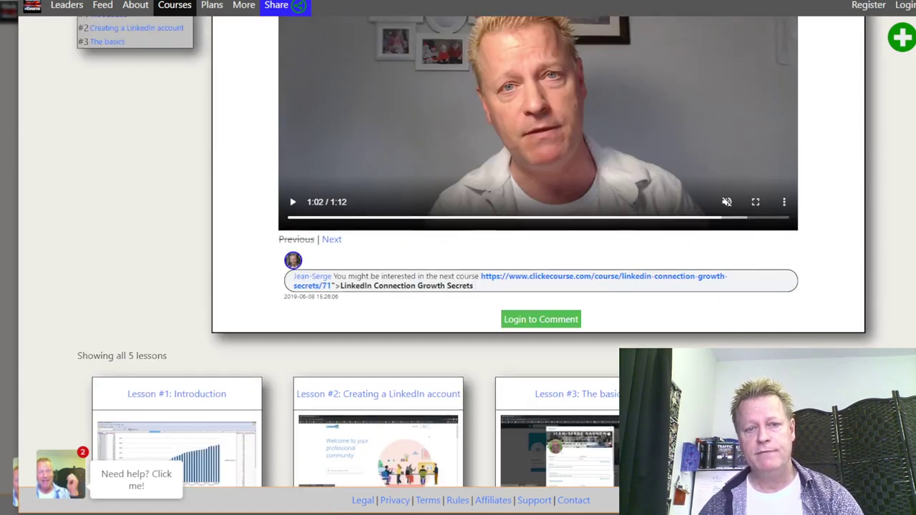
scroll(704, 121, "up", 2)
scroll(704, 120, "down", 7)
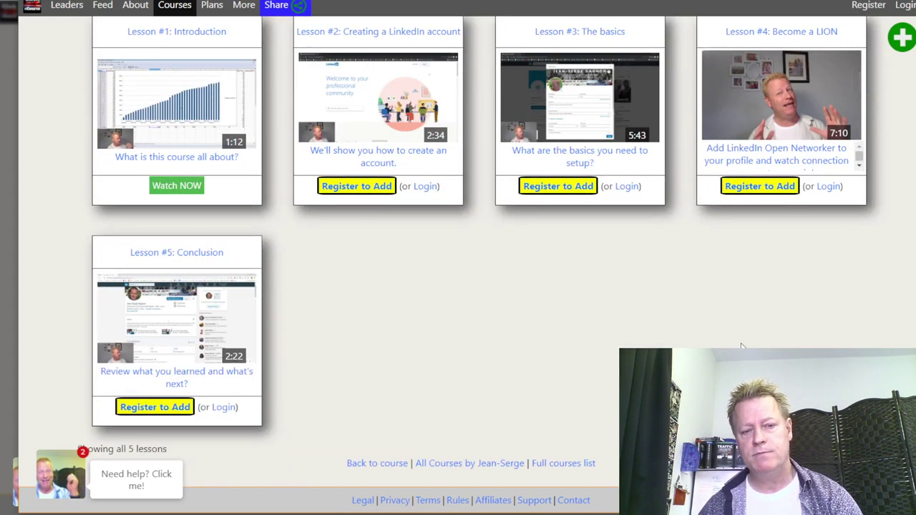
scroll(458, 257, "up", 7)
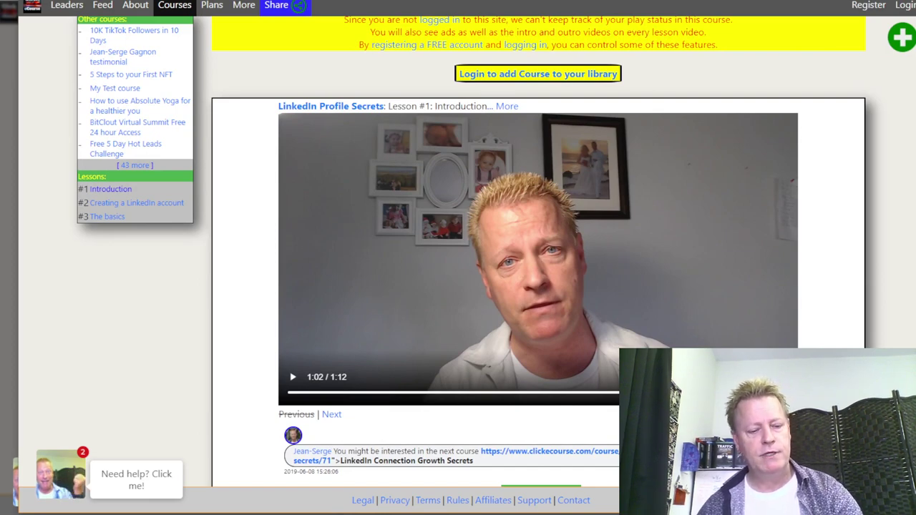
scroll(229, 302, "down", 2)
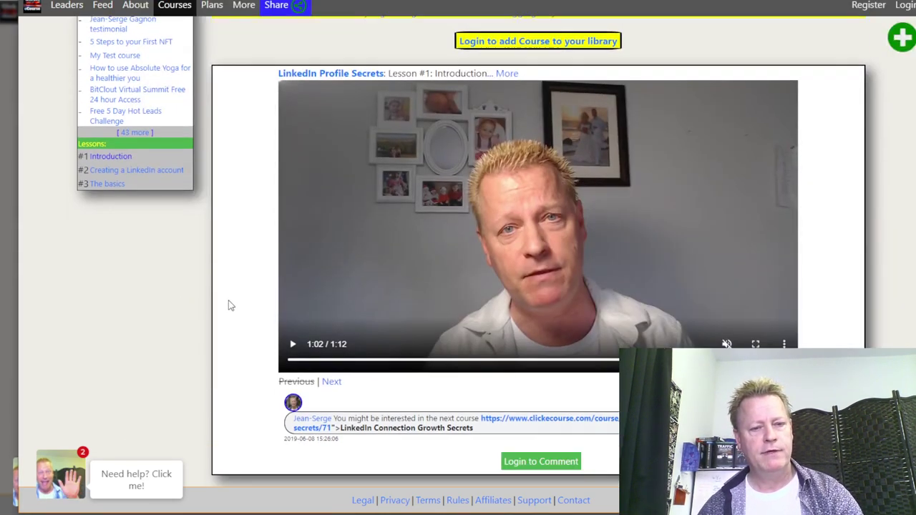
scroll(236, 286, "up", 2)
Step: Return to the author's view of the course, close the share dialog and check the View Mode options
key("alt+Tab")
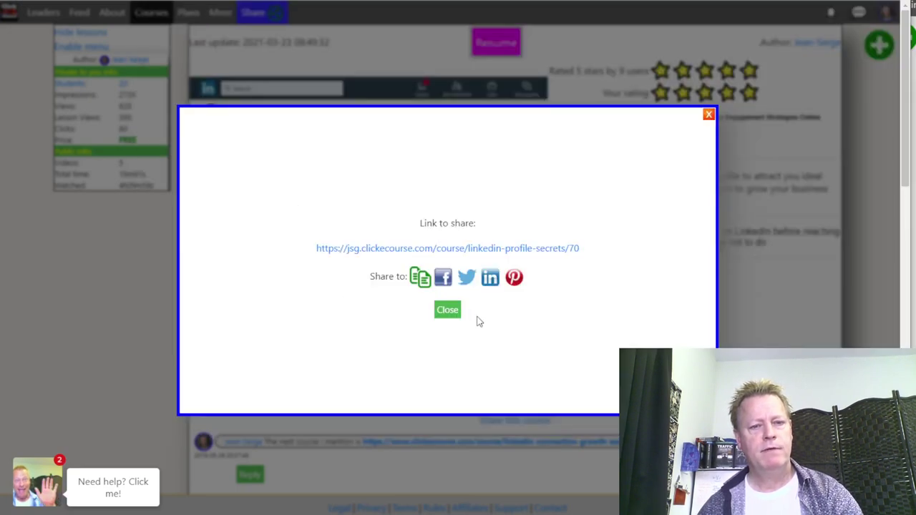
left_click(448, 313)
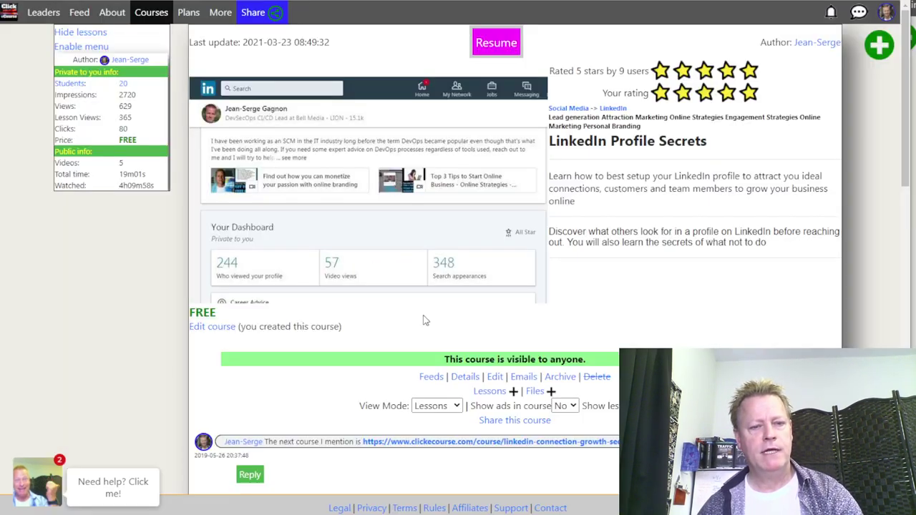
scroll(301, 337, "down", 3)
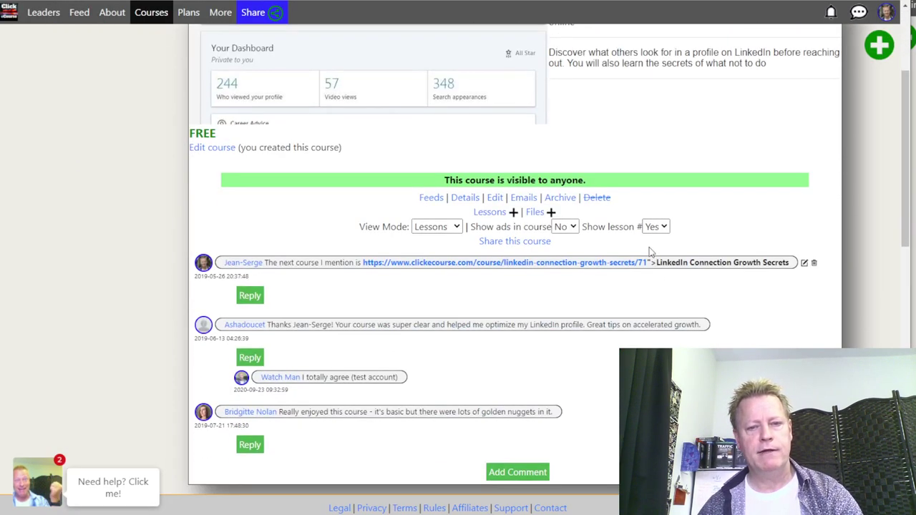
left_click(455, 228)
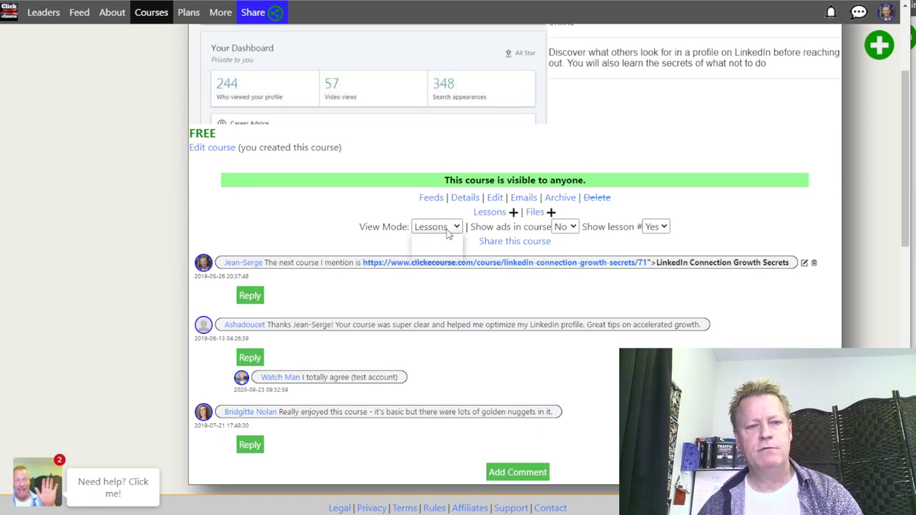
left_click(328, 235)
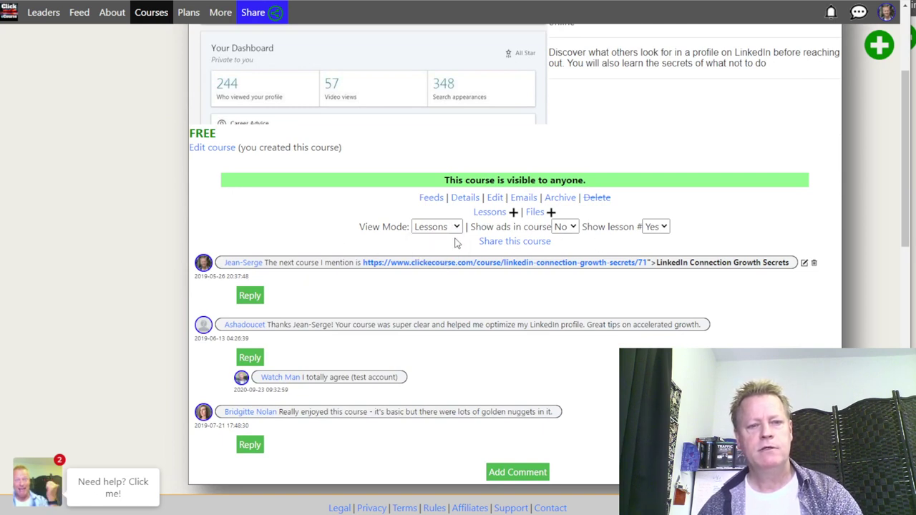
scroll(179, 191, "up", 3)
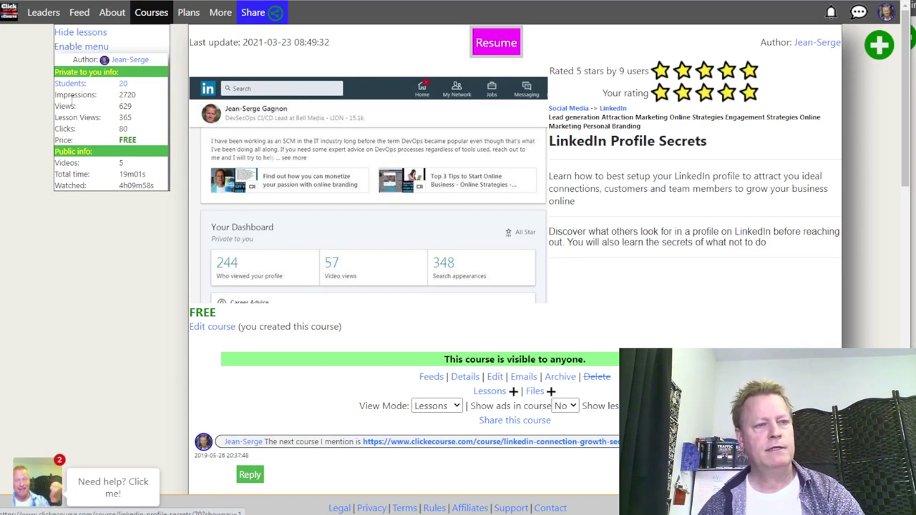
Step: Enable the menu for the LinkedIn Profile Secrets course and reload the public lesson page to inspect the menu and lessons
left_click(81, 46)
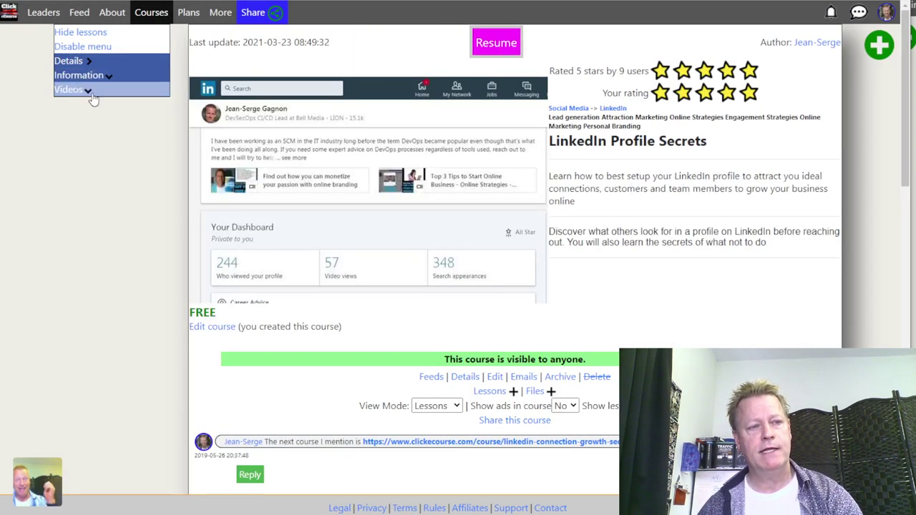
key("alt+Tab")
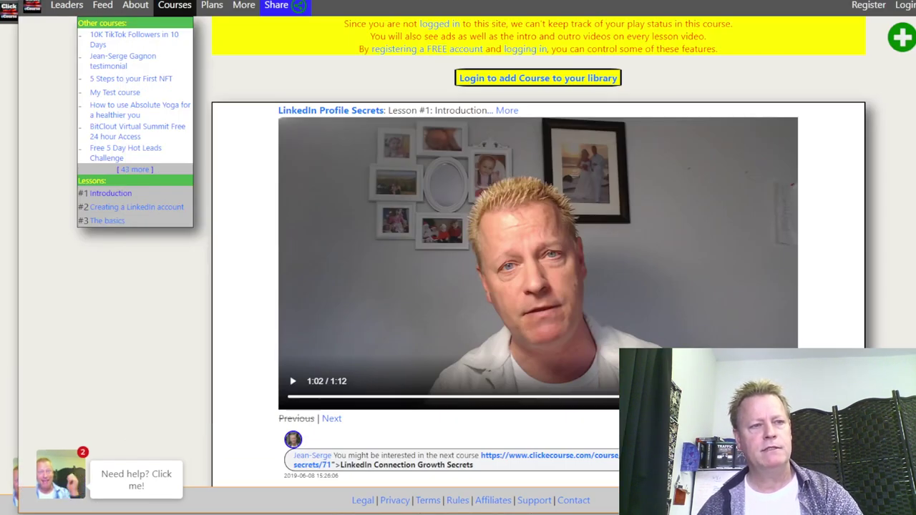
key("F5")
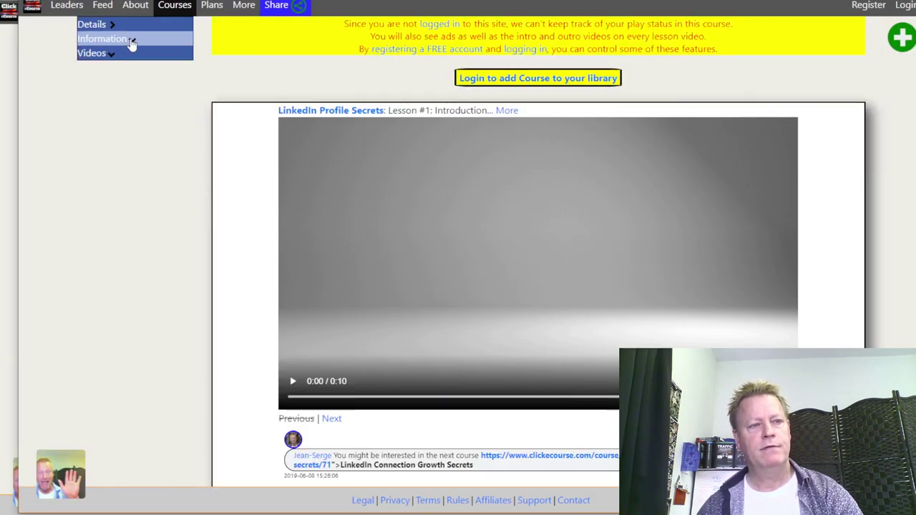
scroll(227, 327, "down", 8)
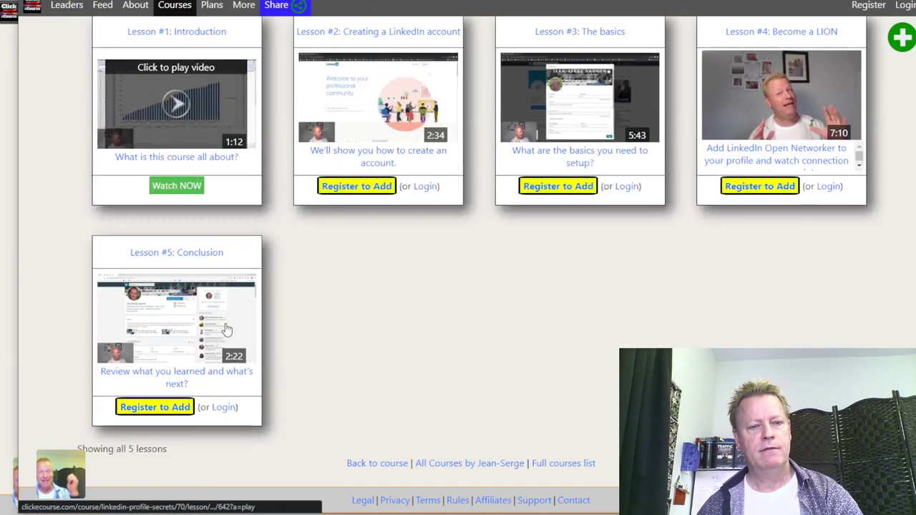
scroll(234, 323, "up", 8)
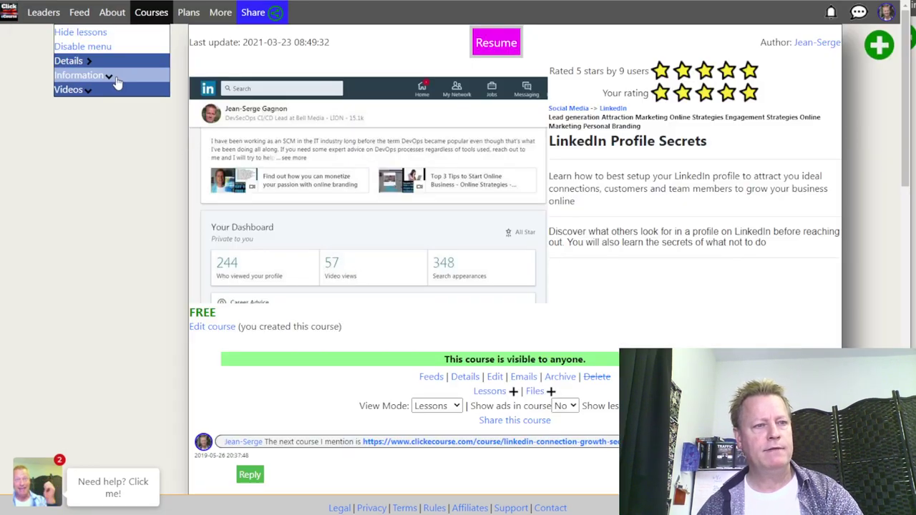
Step: Hide the lessons from the author's view of the course and check the area below the public lesson video
left_click(89, 33)
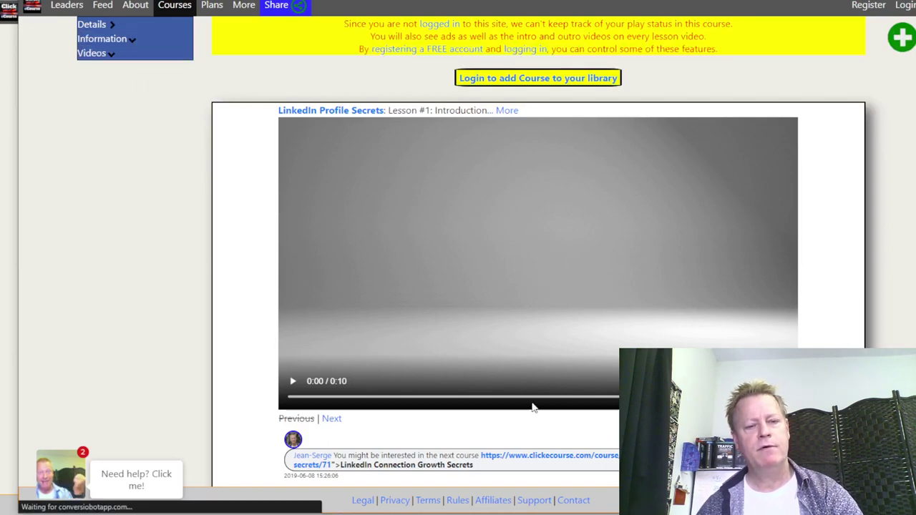
scroll(475, 401, "down", 2)
scroll(537, 372, "down", 1)
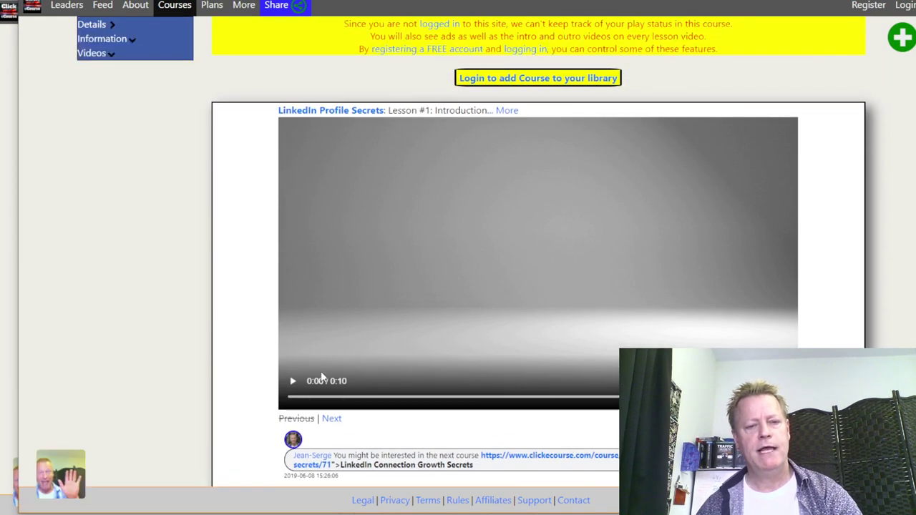
Step: Inspect the public course menu by expanding and collapsing its Videos and Information sections, including on the course details page
left_click(93, 54)
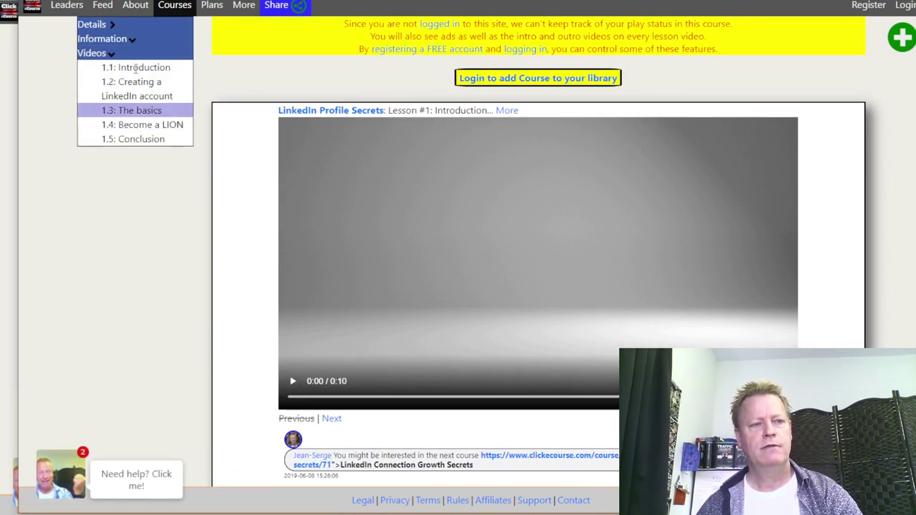
left_click(131, 39)
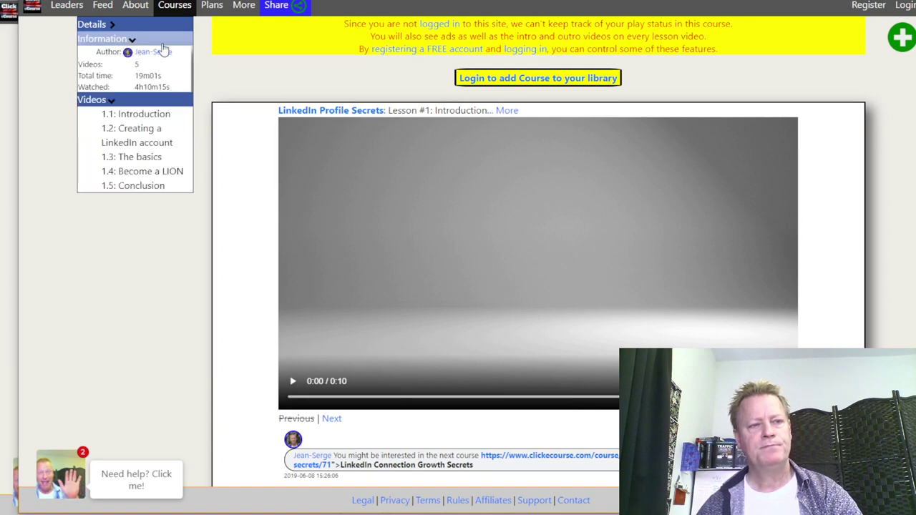
left_click(125, 39)
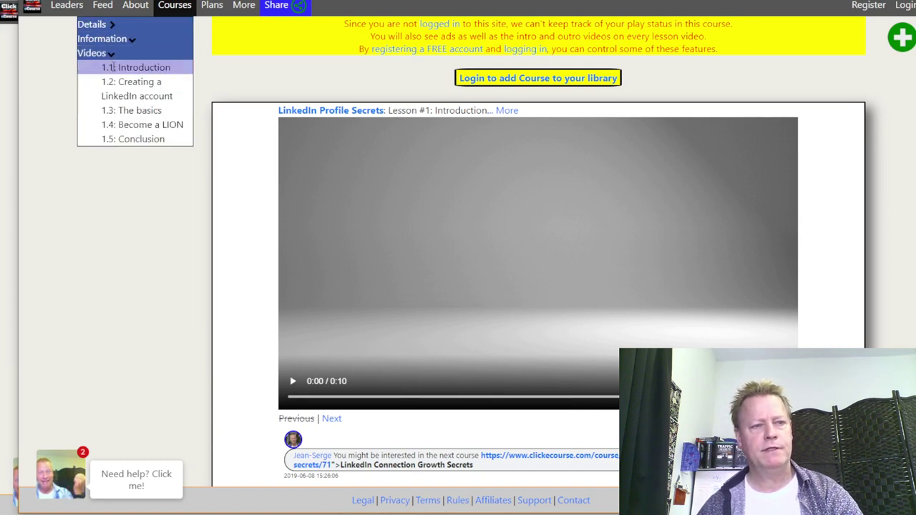
left_click(111, 55)
scroll(572, 279, "down", 1)
scroll(569, 295, "down", 1)
scroll(200, 132, "up", 3)
left_click(83, 42)
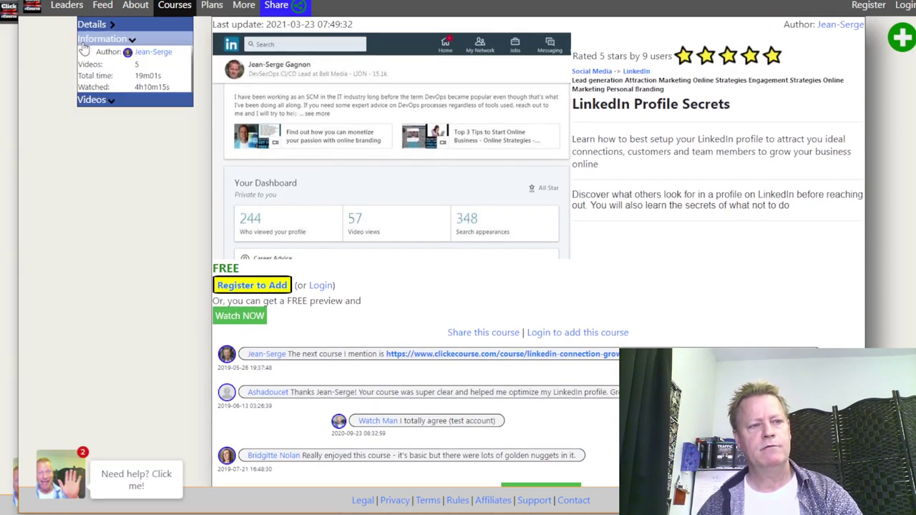
Step: Open the Introduction lesson from the Videos section of the public course menu and check the area below its video
left_click(86, 101)
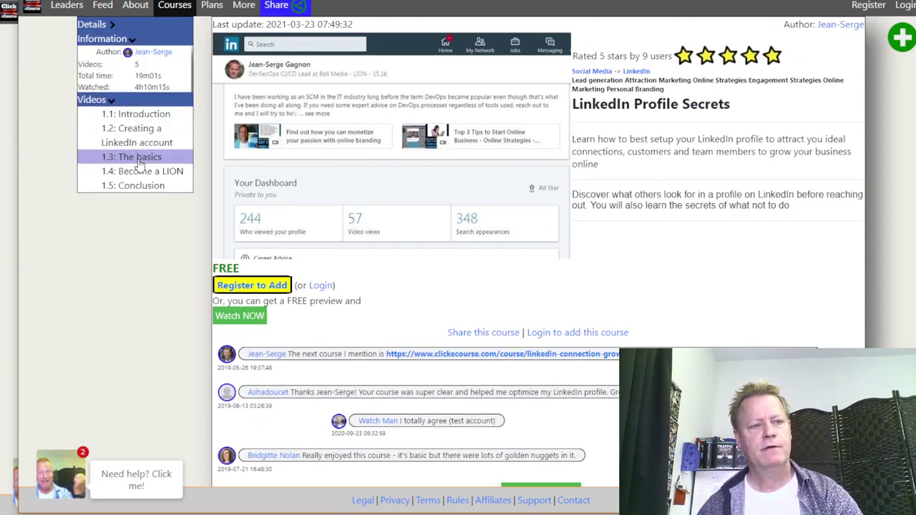
left_click(135, 115)
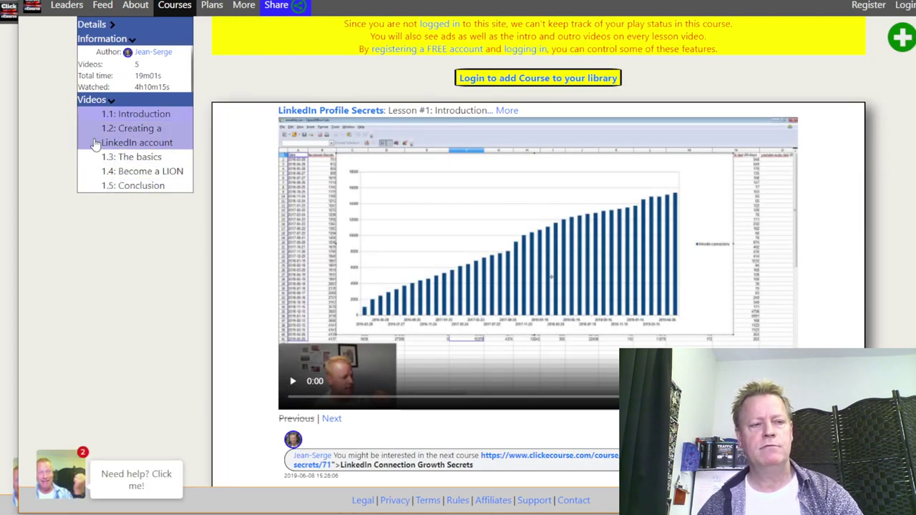
scroll(231, 265, "down", 1)
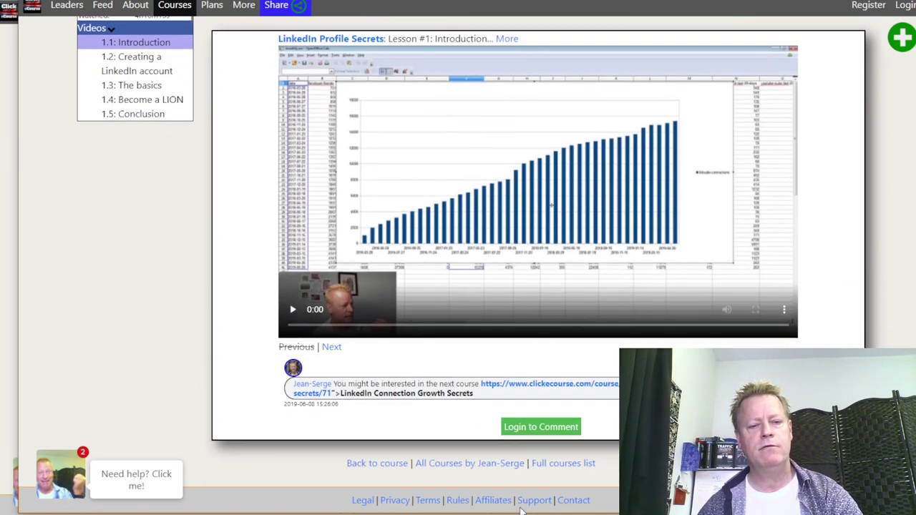
Step: Show the lessons and disable the menu from the author's view of the course, and inspect the lesson cards below the public lesson video
key("alt+Tab")
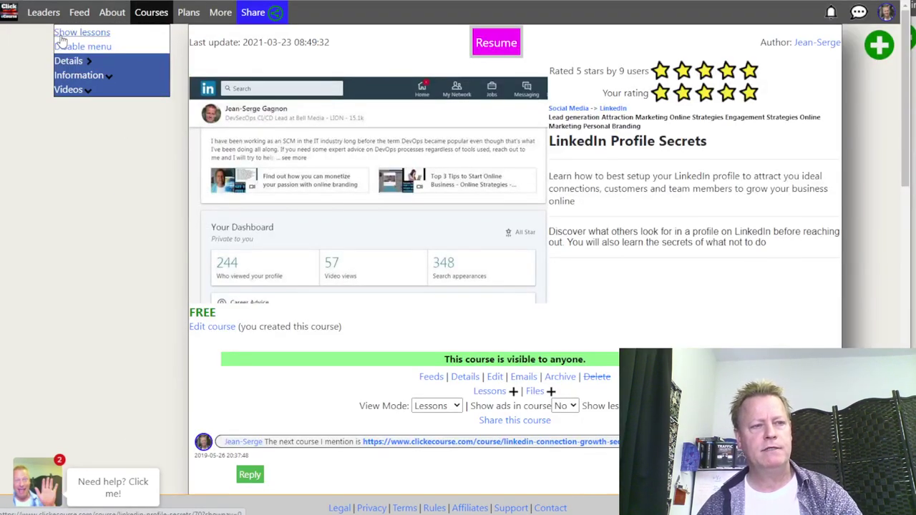
left_click(78, 36)
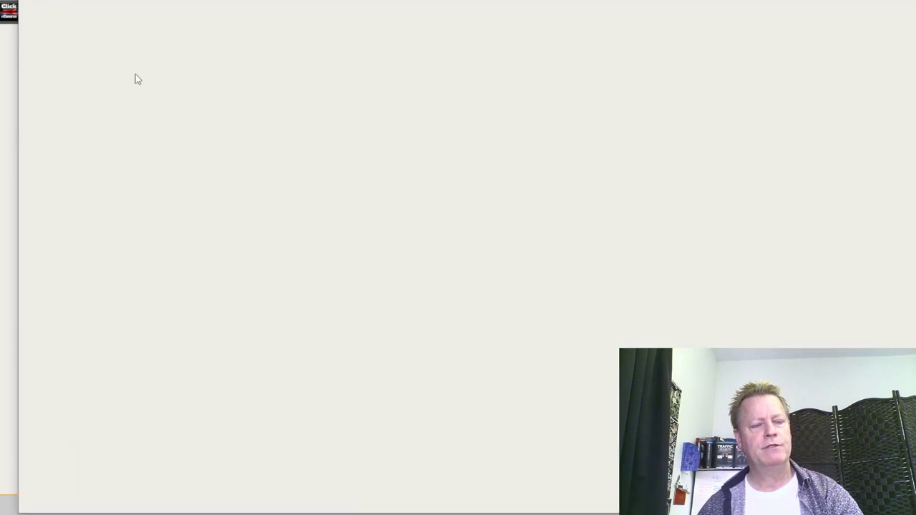
scroll(386, 361, "down", 4)
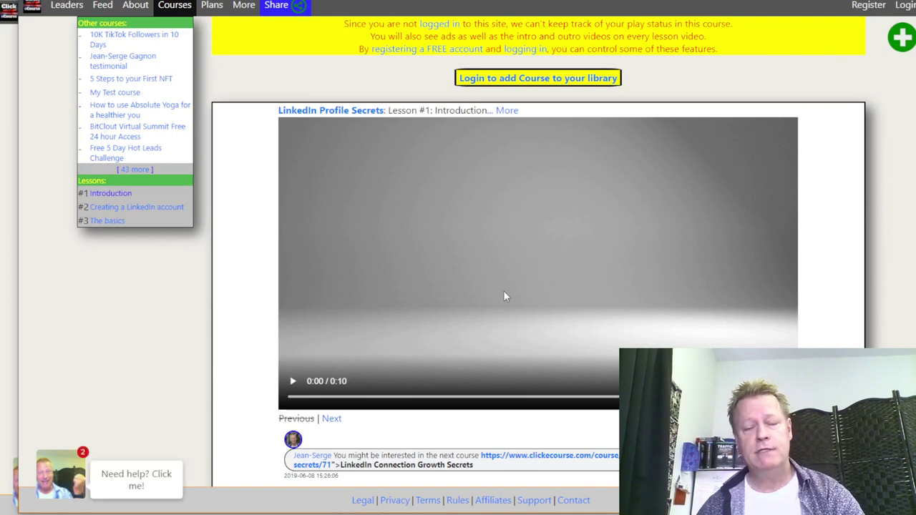
scroll(190, 280, "down", 4)
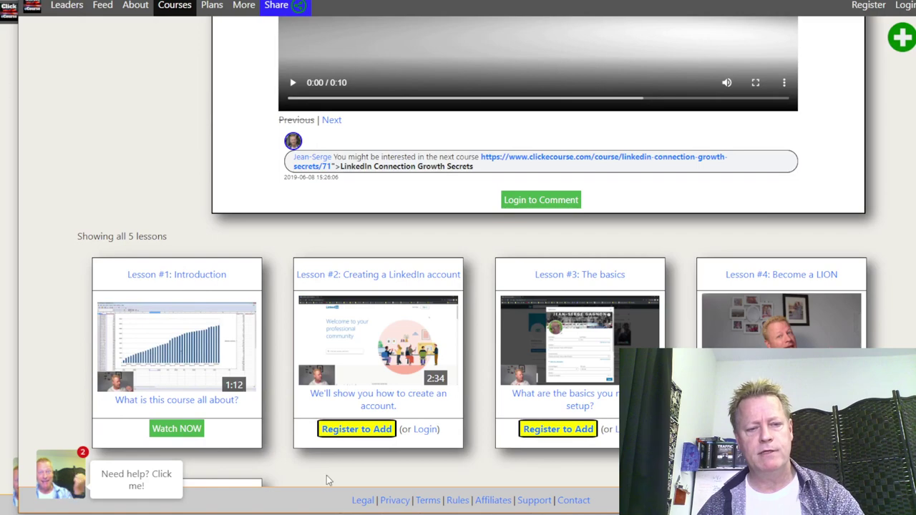
scroll(343, 483, "down", 3)
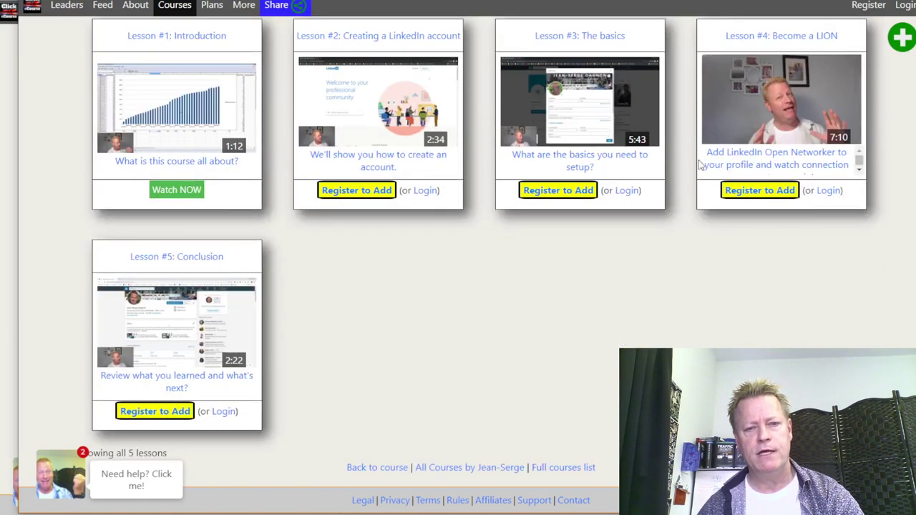
scroll(215, 322, "up", 4)
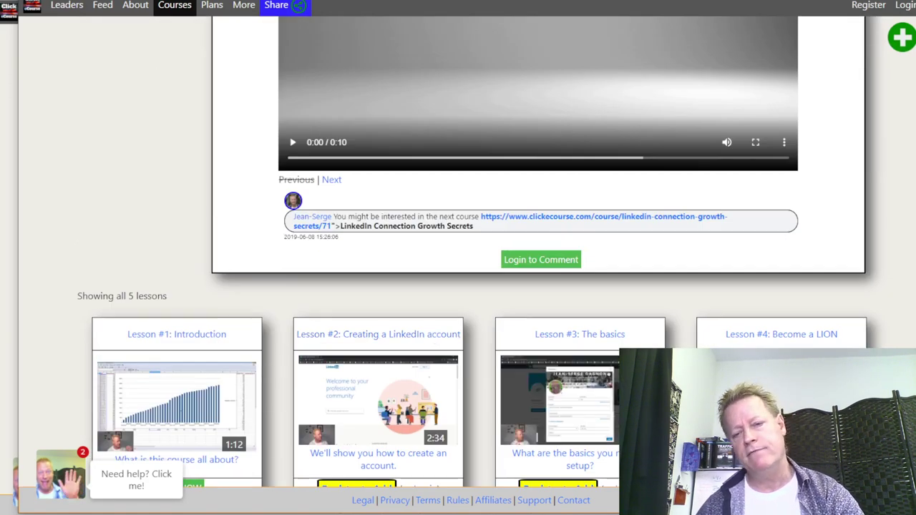
scroll(501, 147, "down", 2)
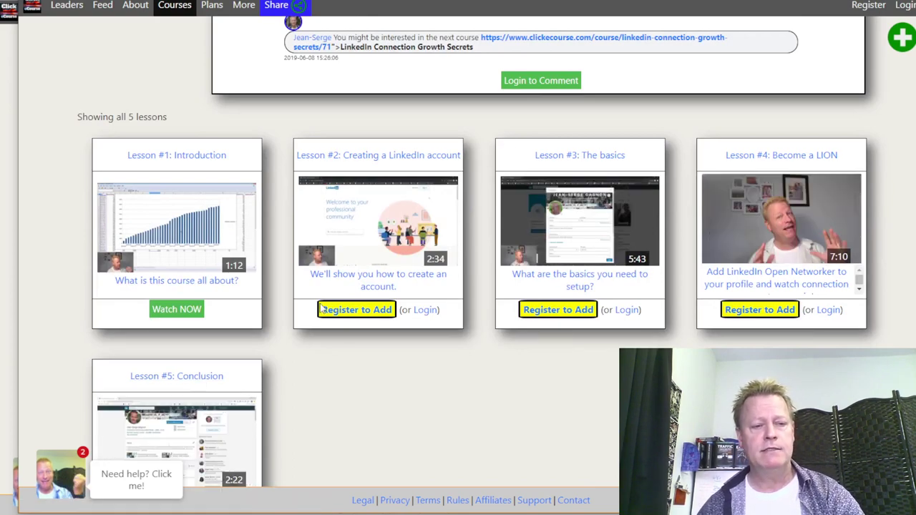
scroll(575, 258, "up", 6)
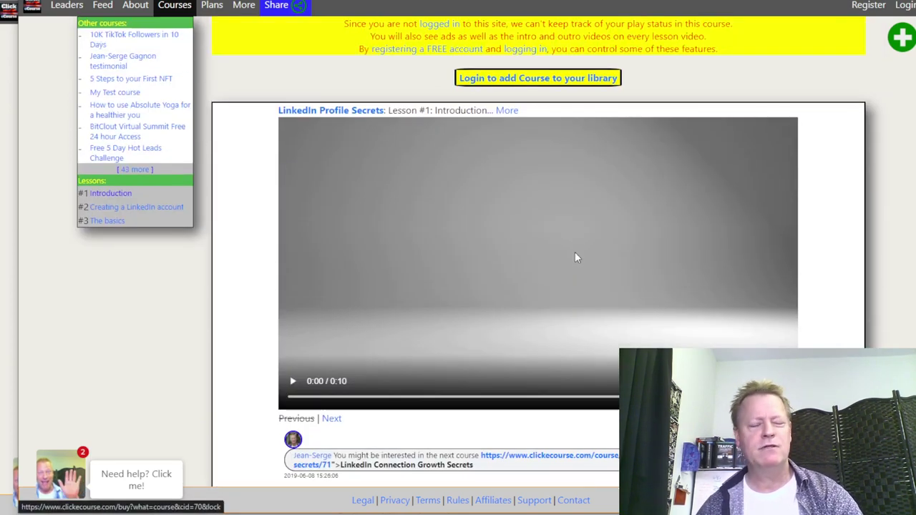